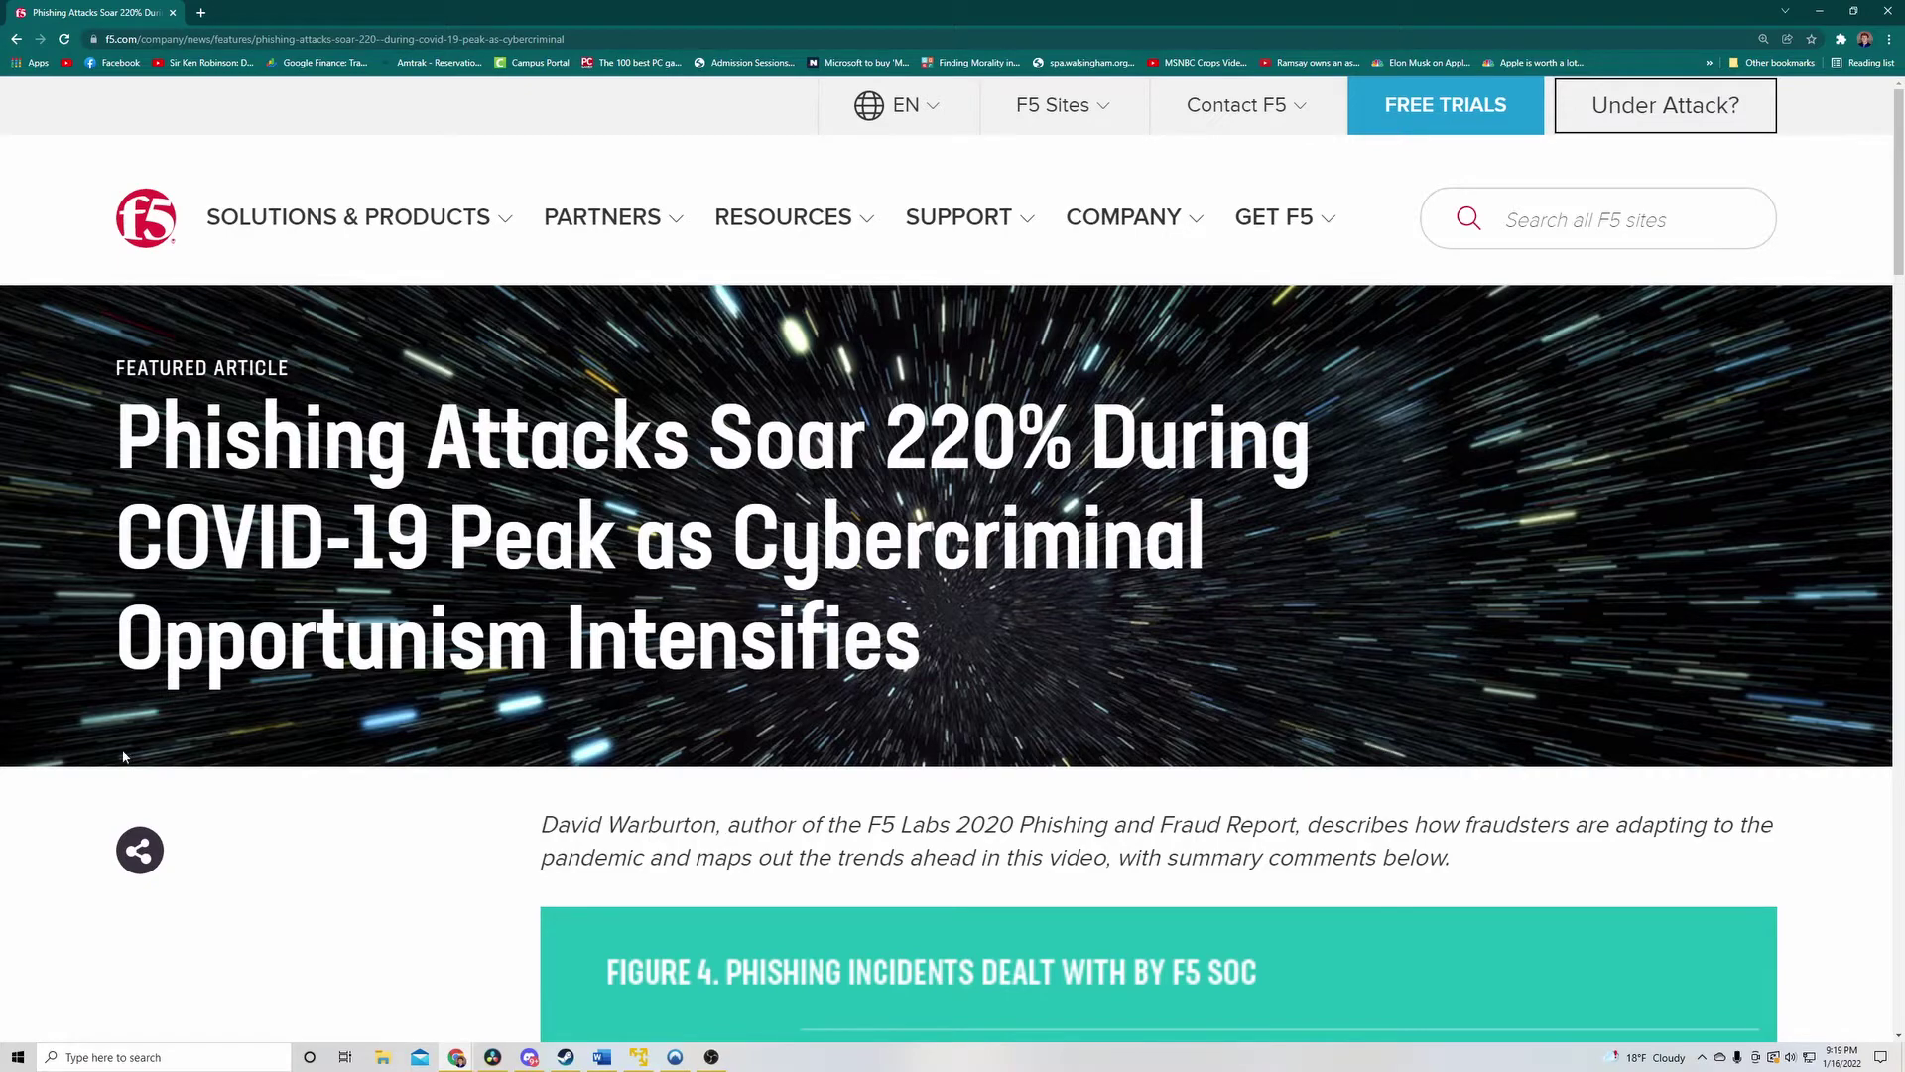
Step: Play the F5 Labs phishing report video and skip ahead to about 4:15
scroll(289, 820, down, 2)
scroll(377, 825, down, 2)
scroll(377, 825, down, 3)
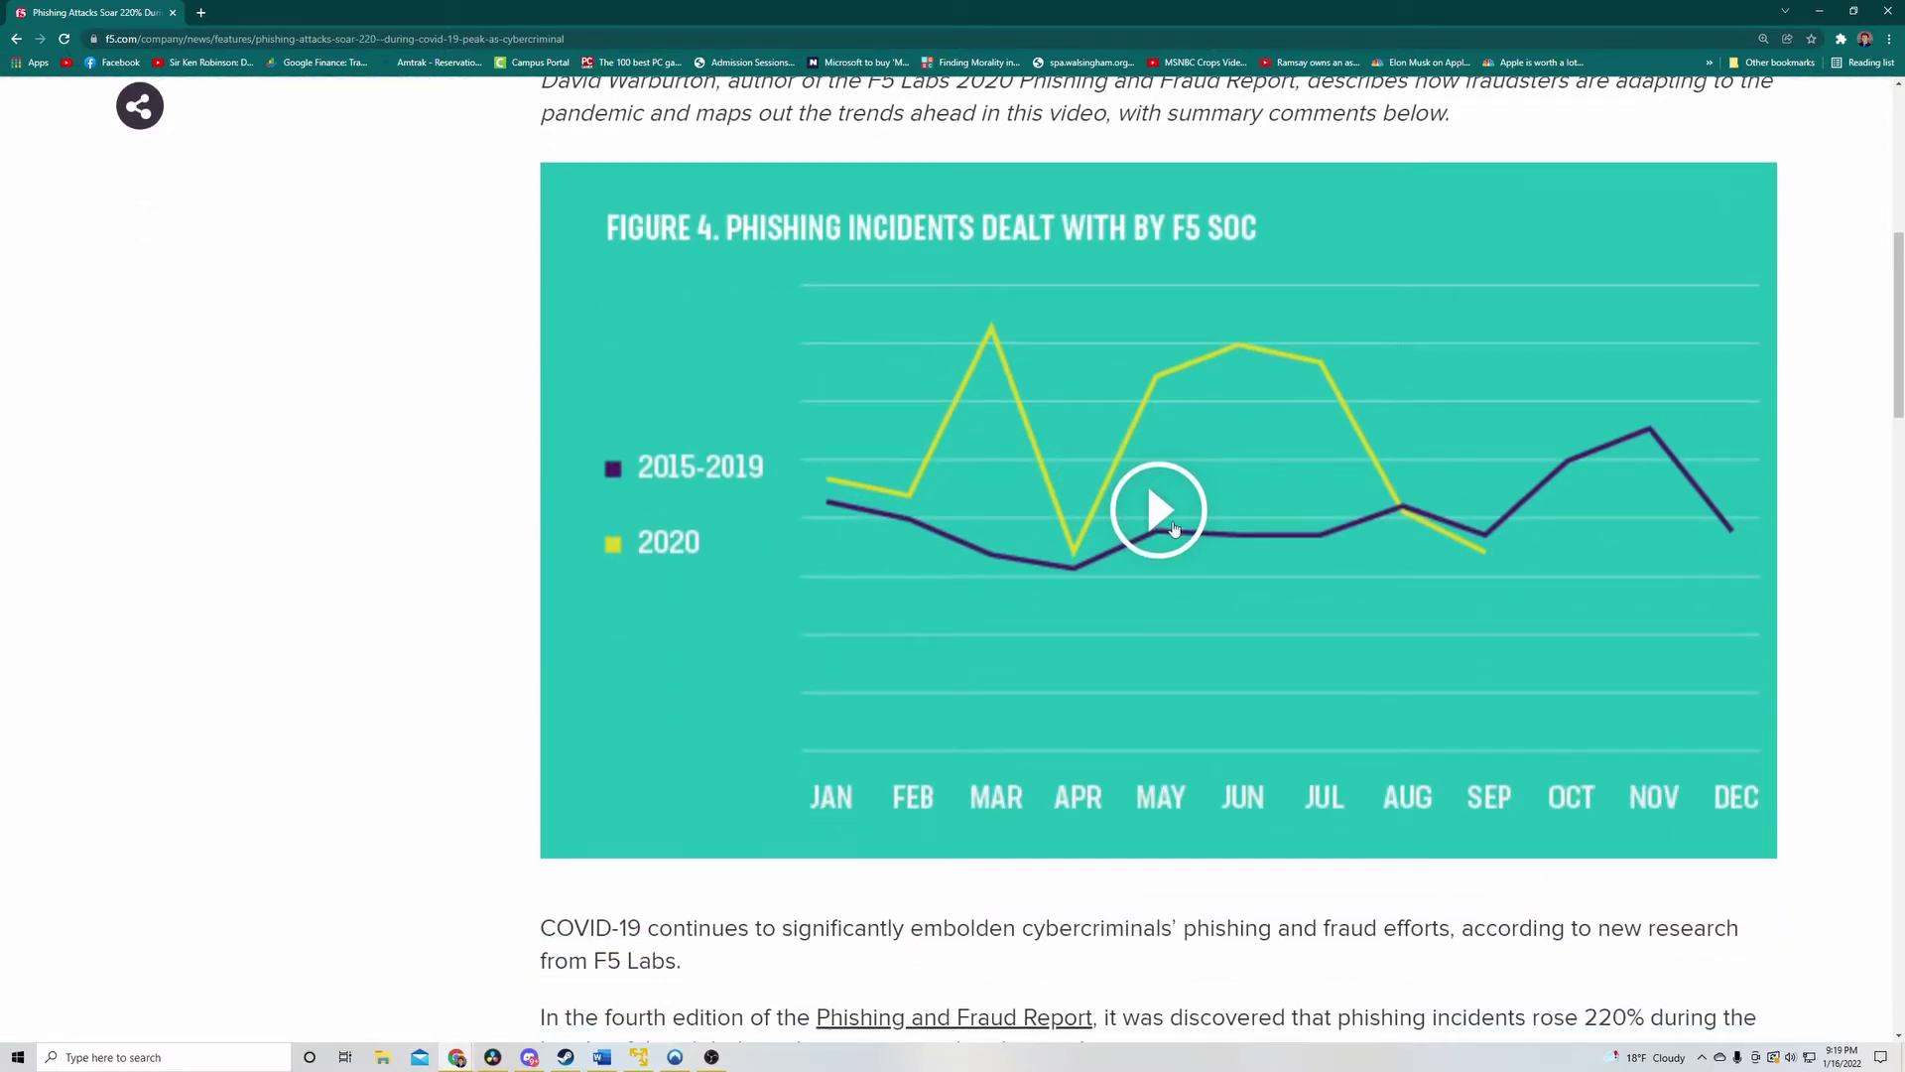
click(1173, 528)
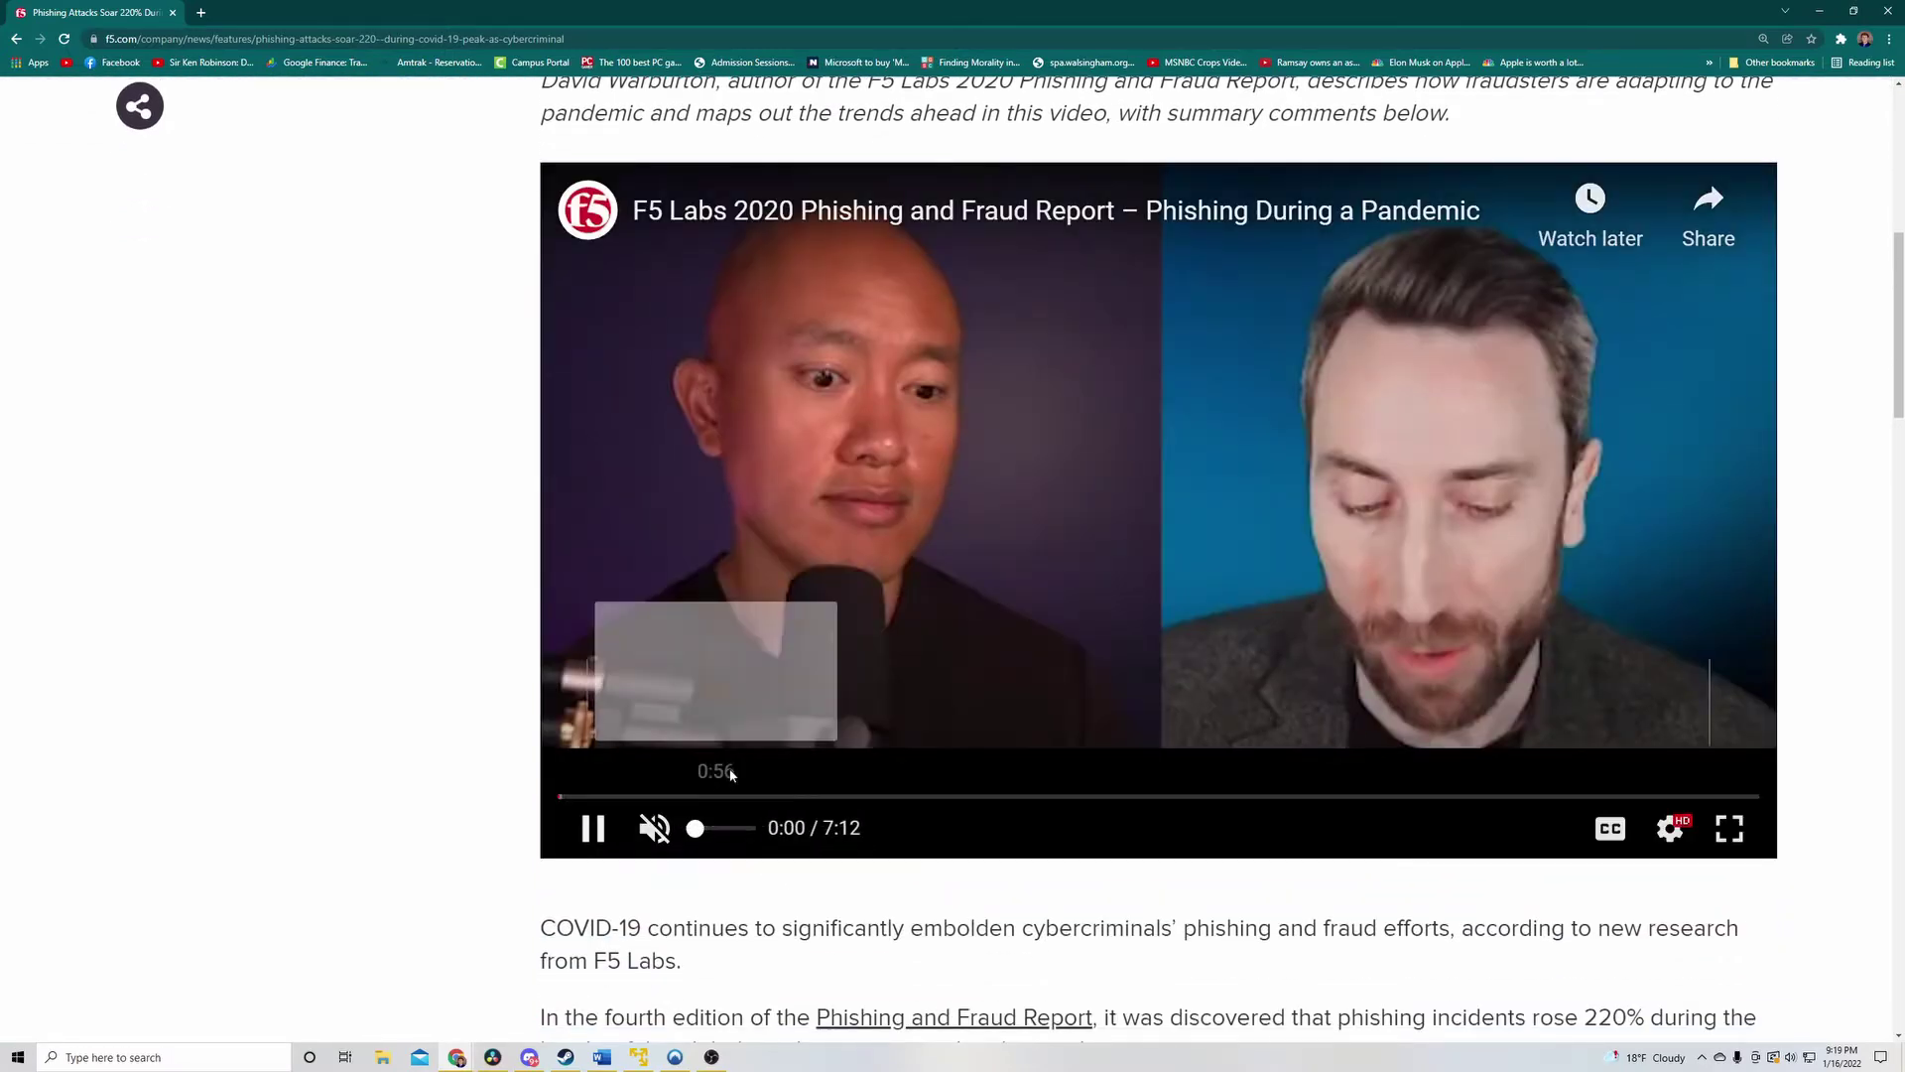
drag(645, 794, 1737, 794)
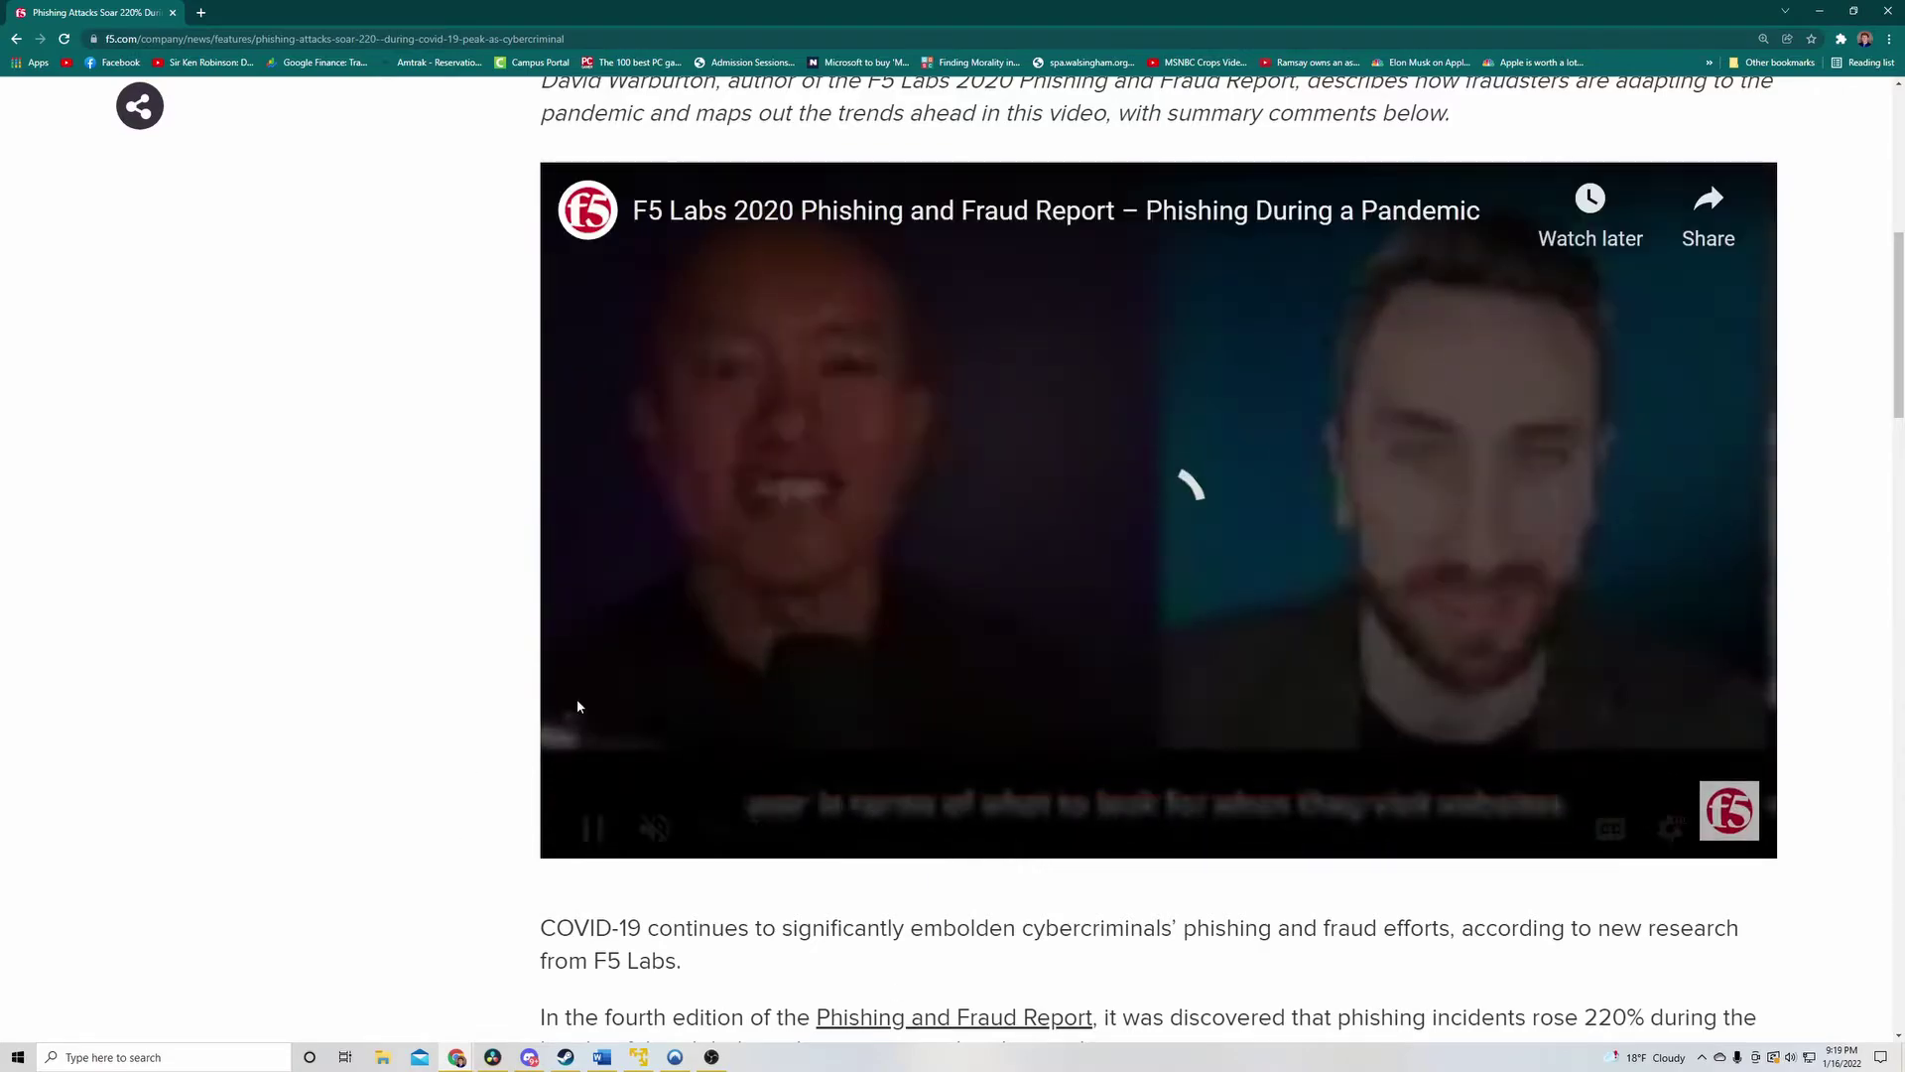
Step: Scroll down through the rest of the F5 Labs article
scroll(599, 696, down, 3)
scroll(600, 697, down, 2)
scroll(740, 630, down, 2)
scroll(740, 625, down, 2)
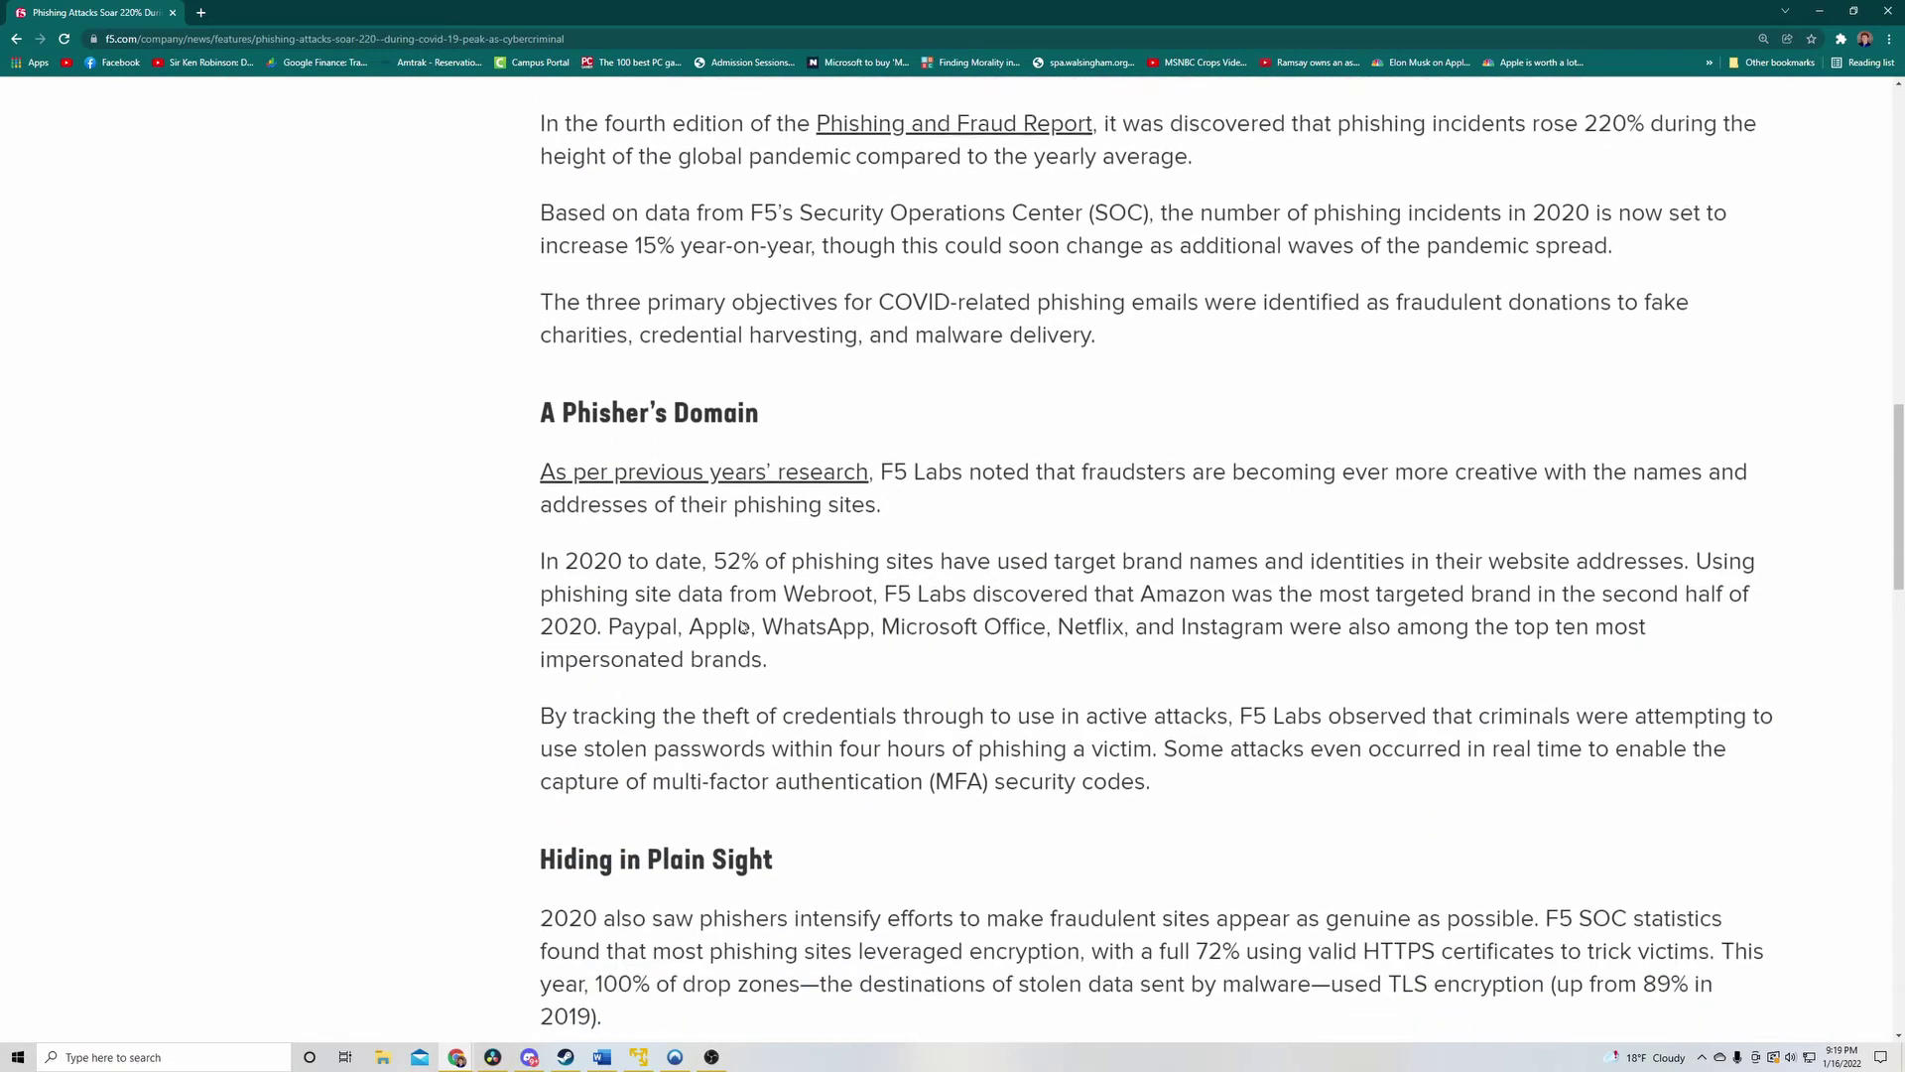
scroll(740, 626, down, 2)
scroll(740, 625, down, 3)
scroll(744, 615, down, 2)
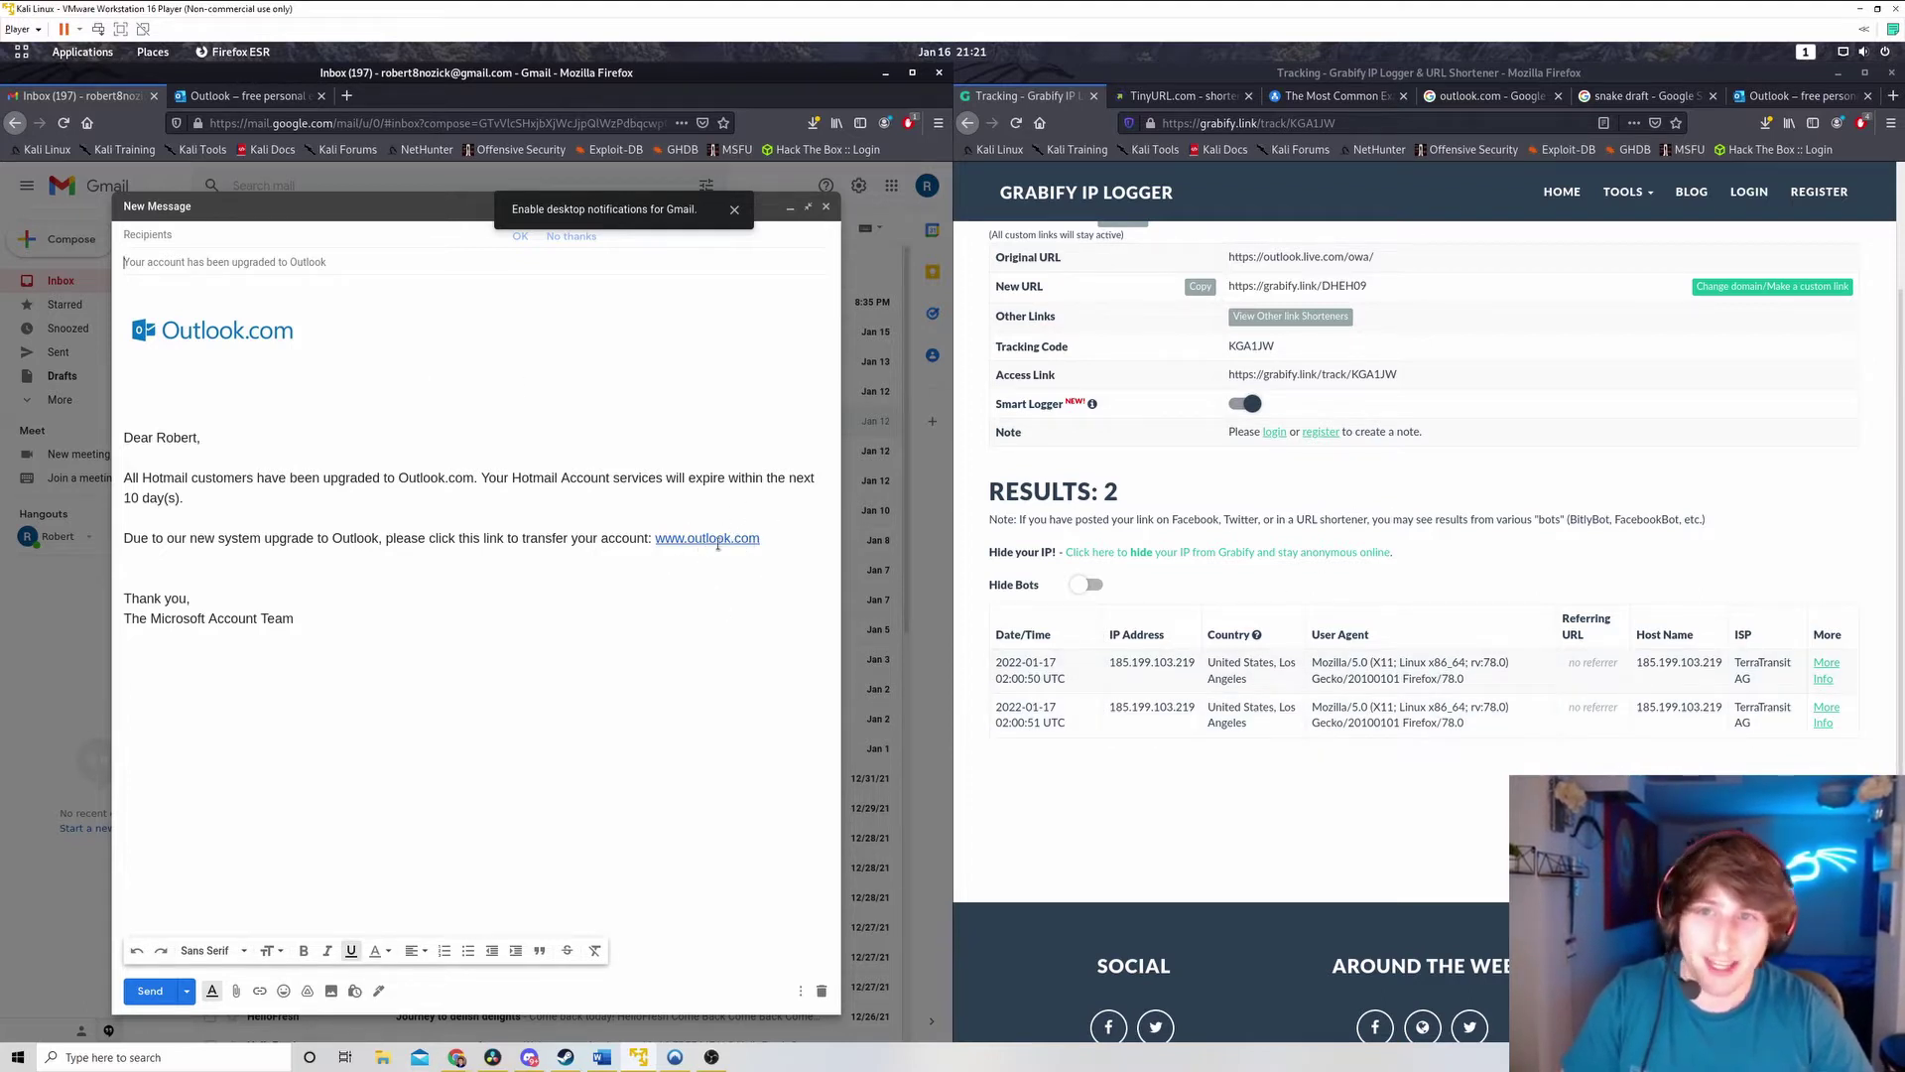
click(714, 540)
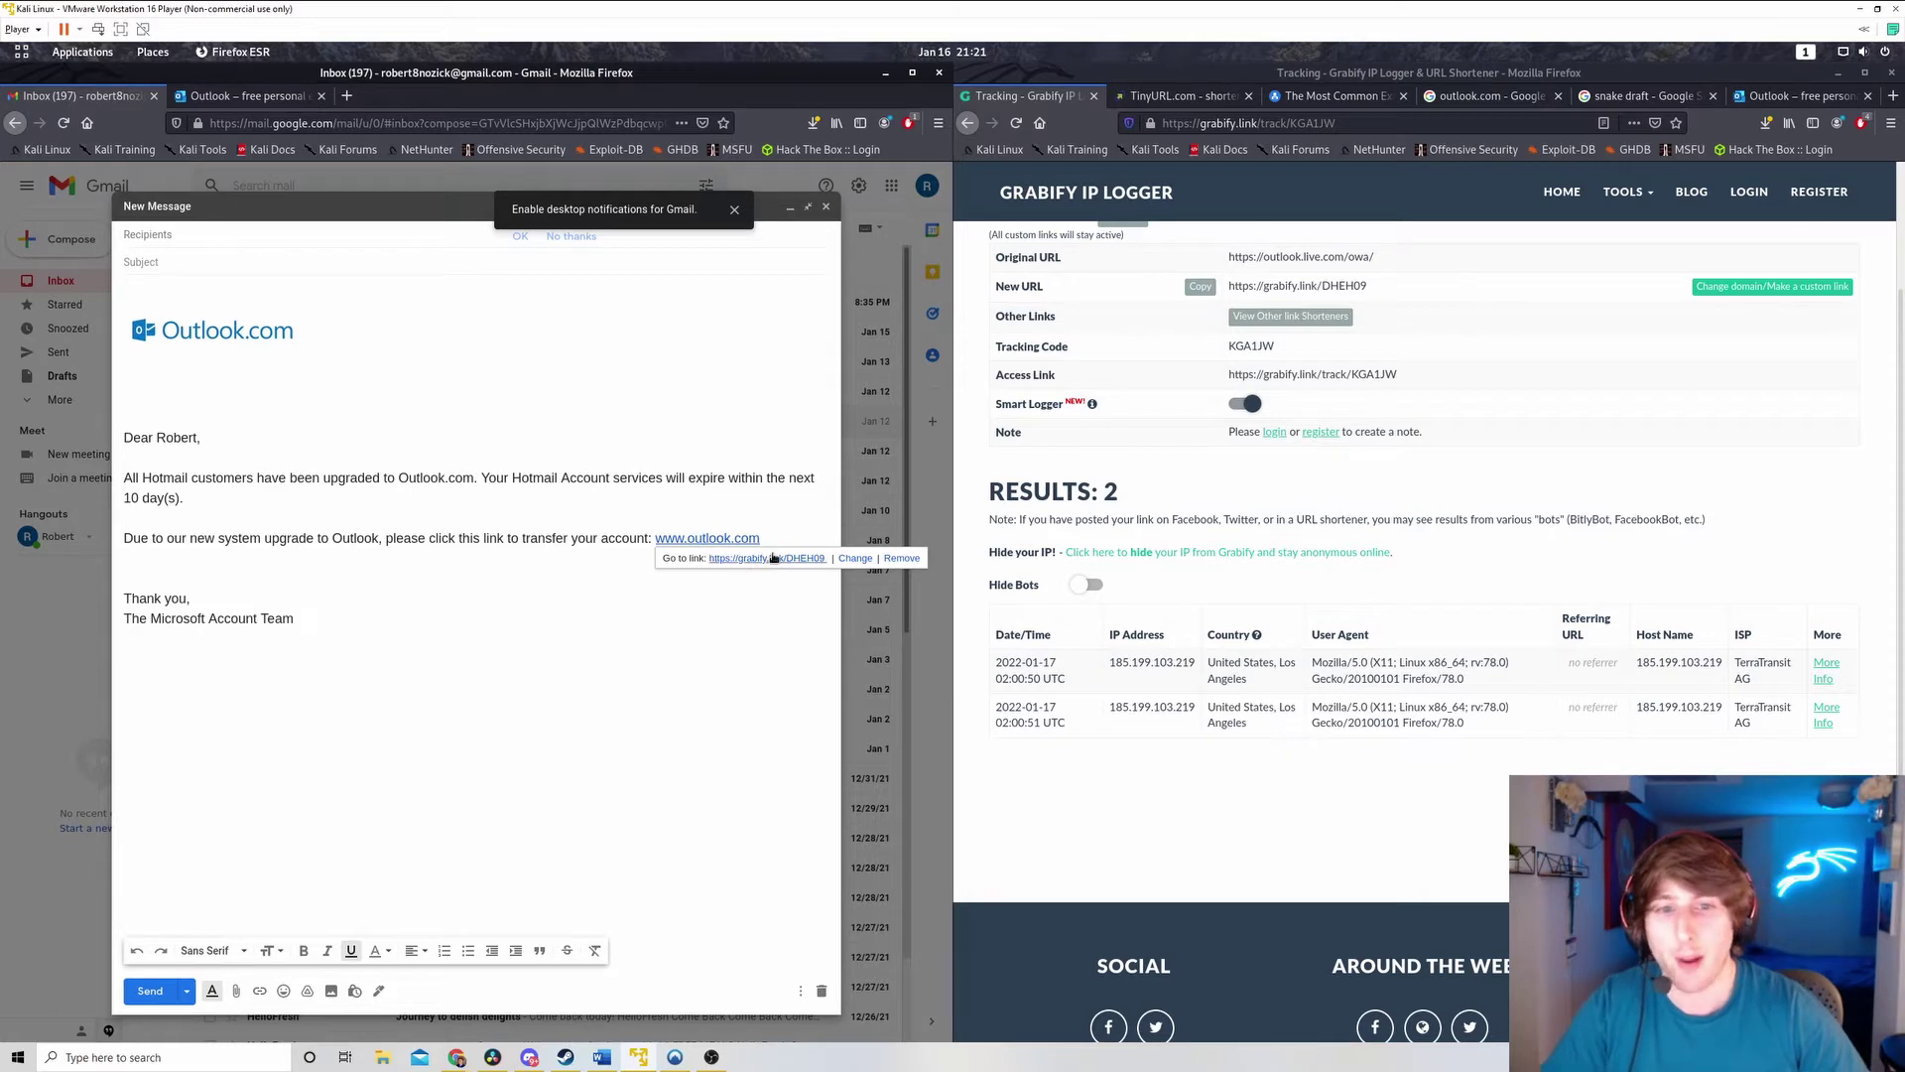
click(773, 559)
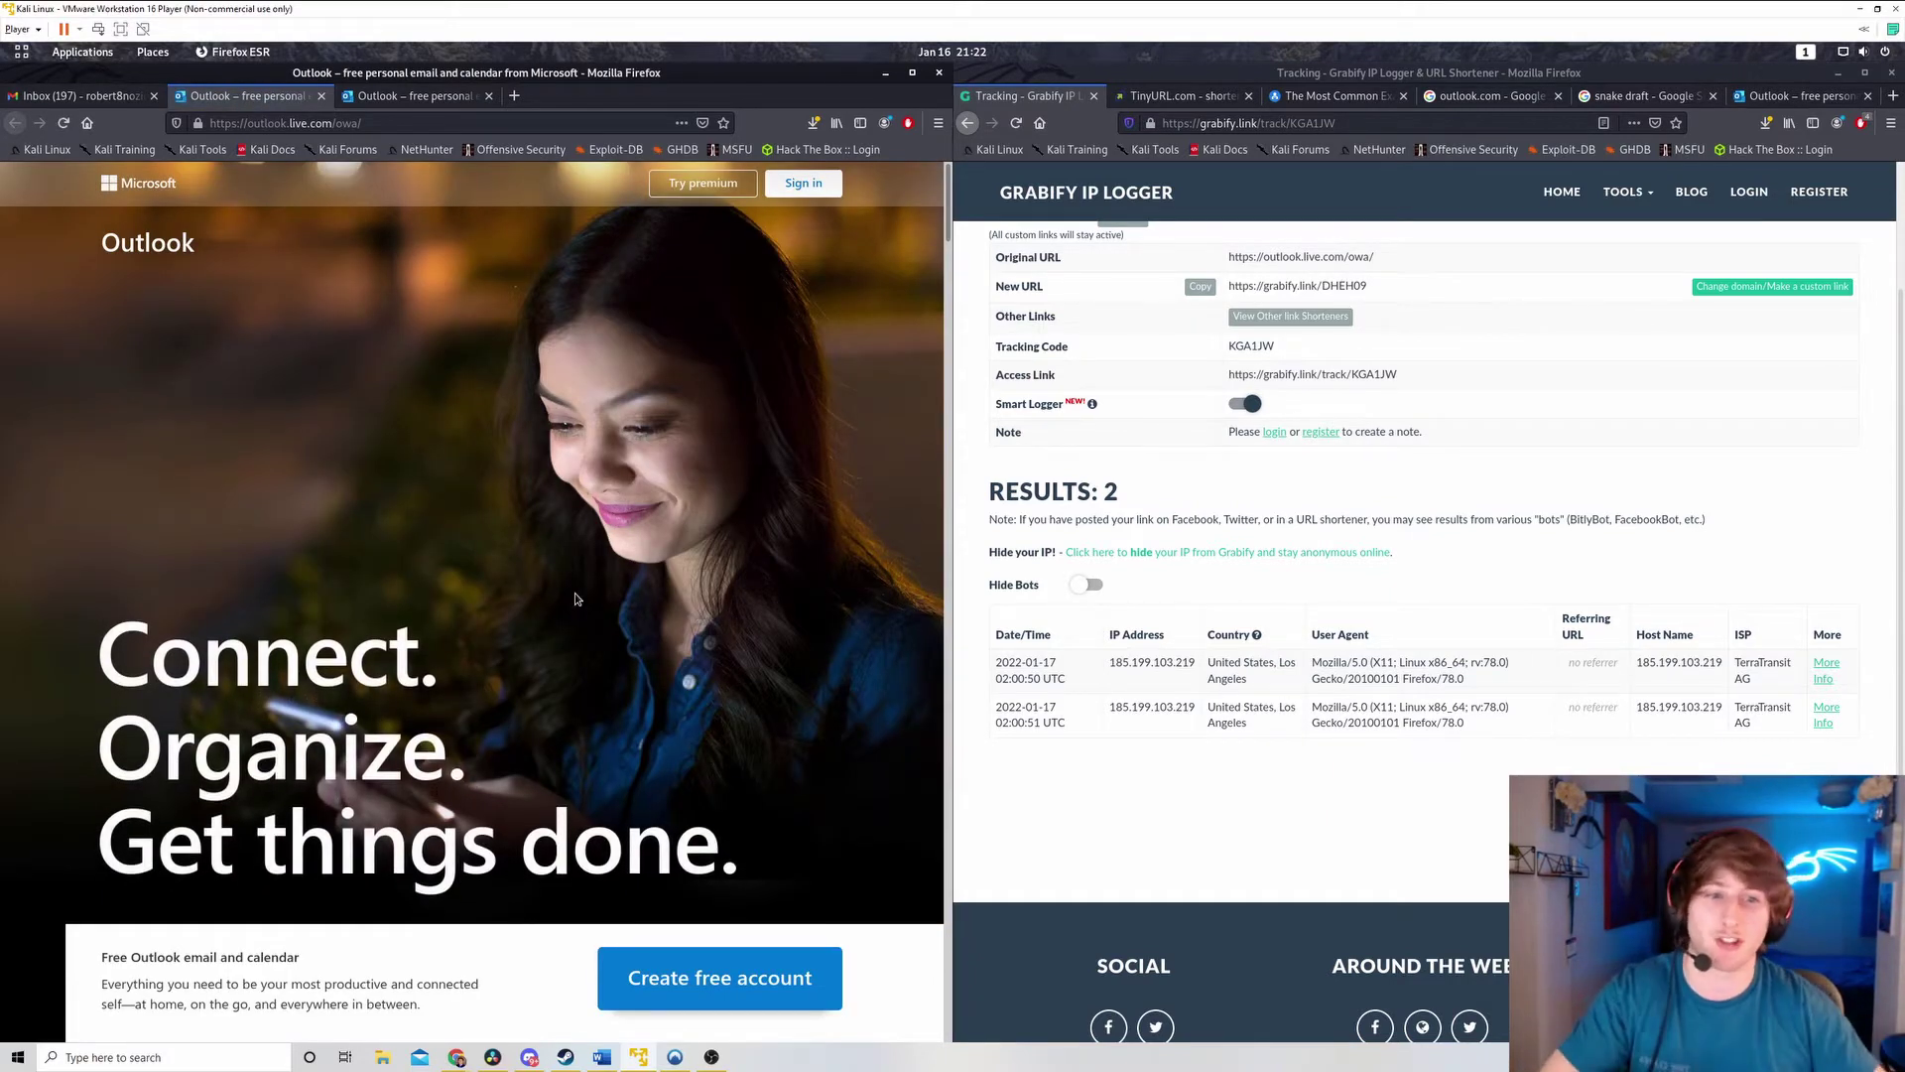
Step: Reload and maximize the Grabify page to show the new 02:22:02 UTC visit
click(1016, 123)
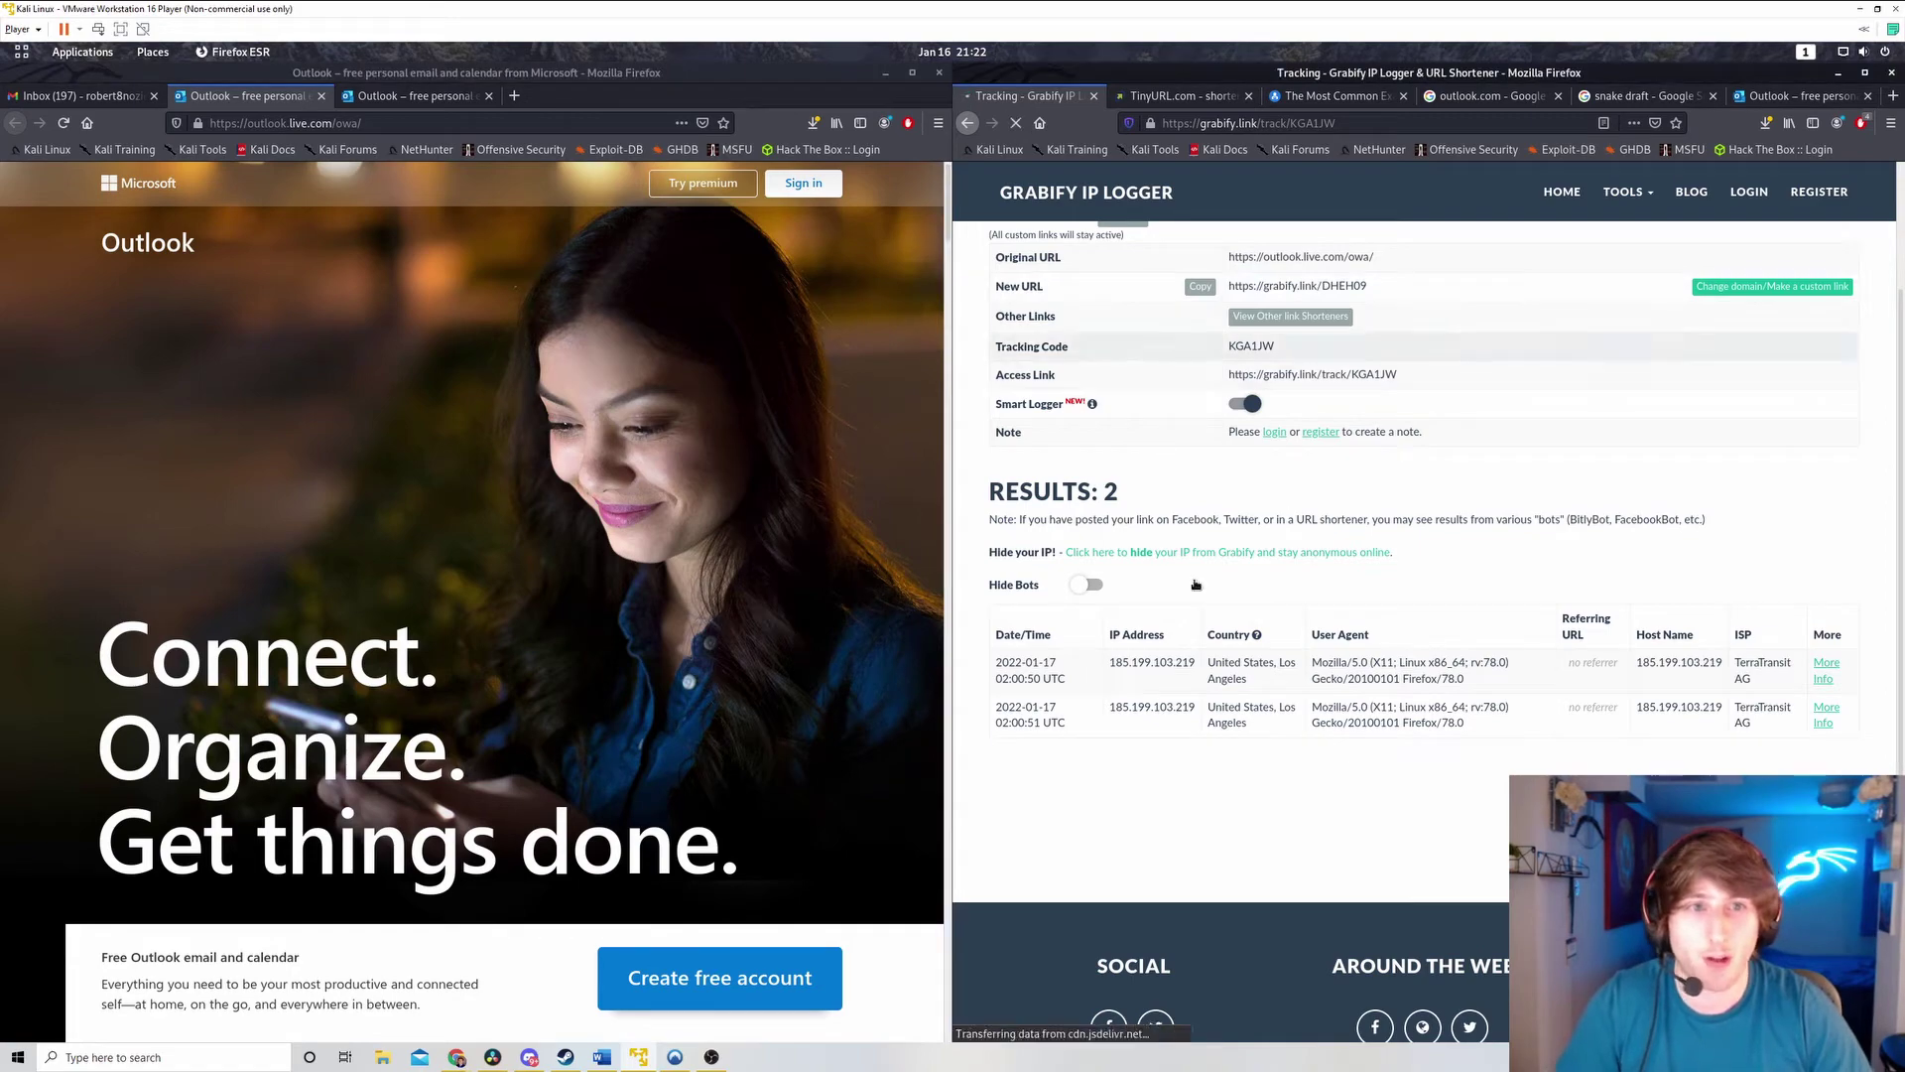
click(1864, 73)
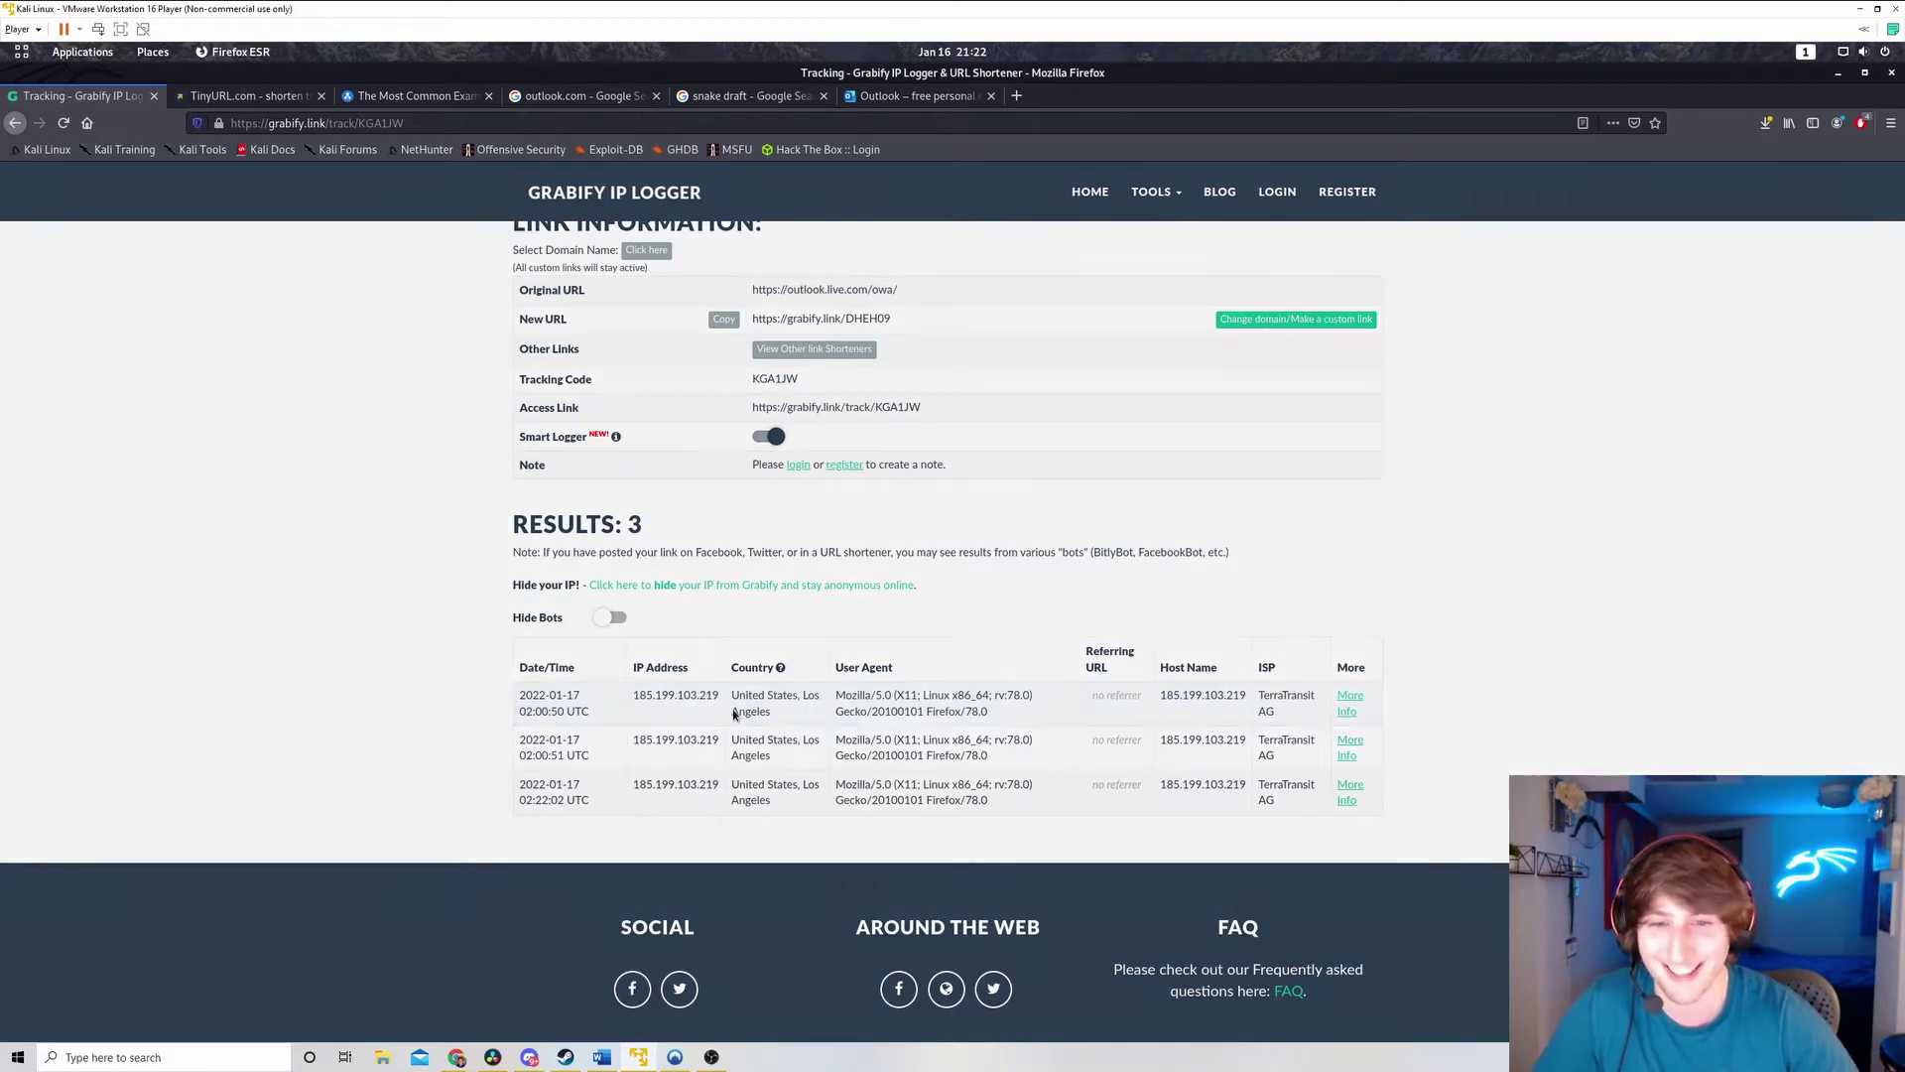
Step: Open the first visit's advanced log, select its IP address, and close it
click(732, 709)
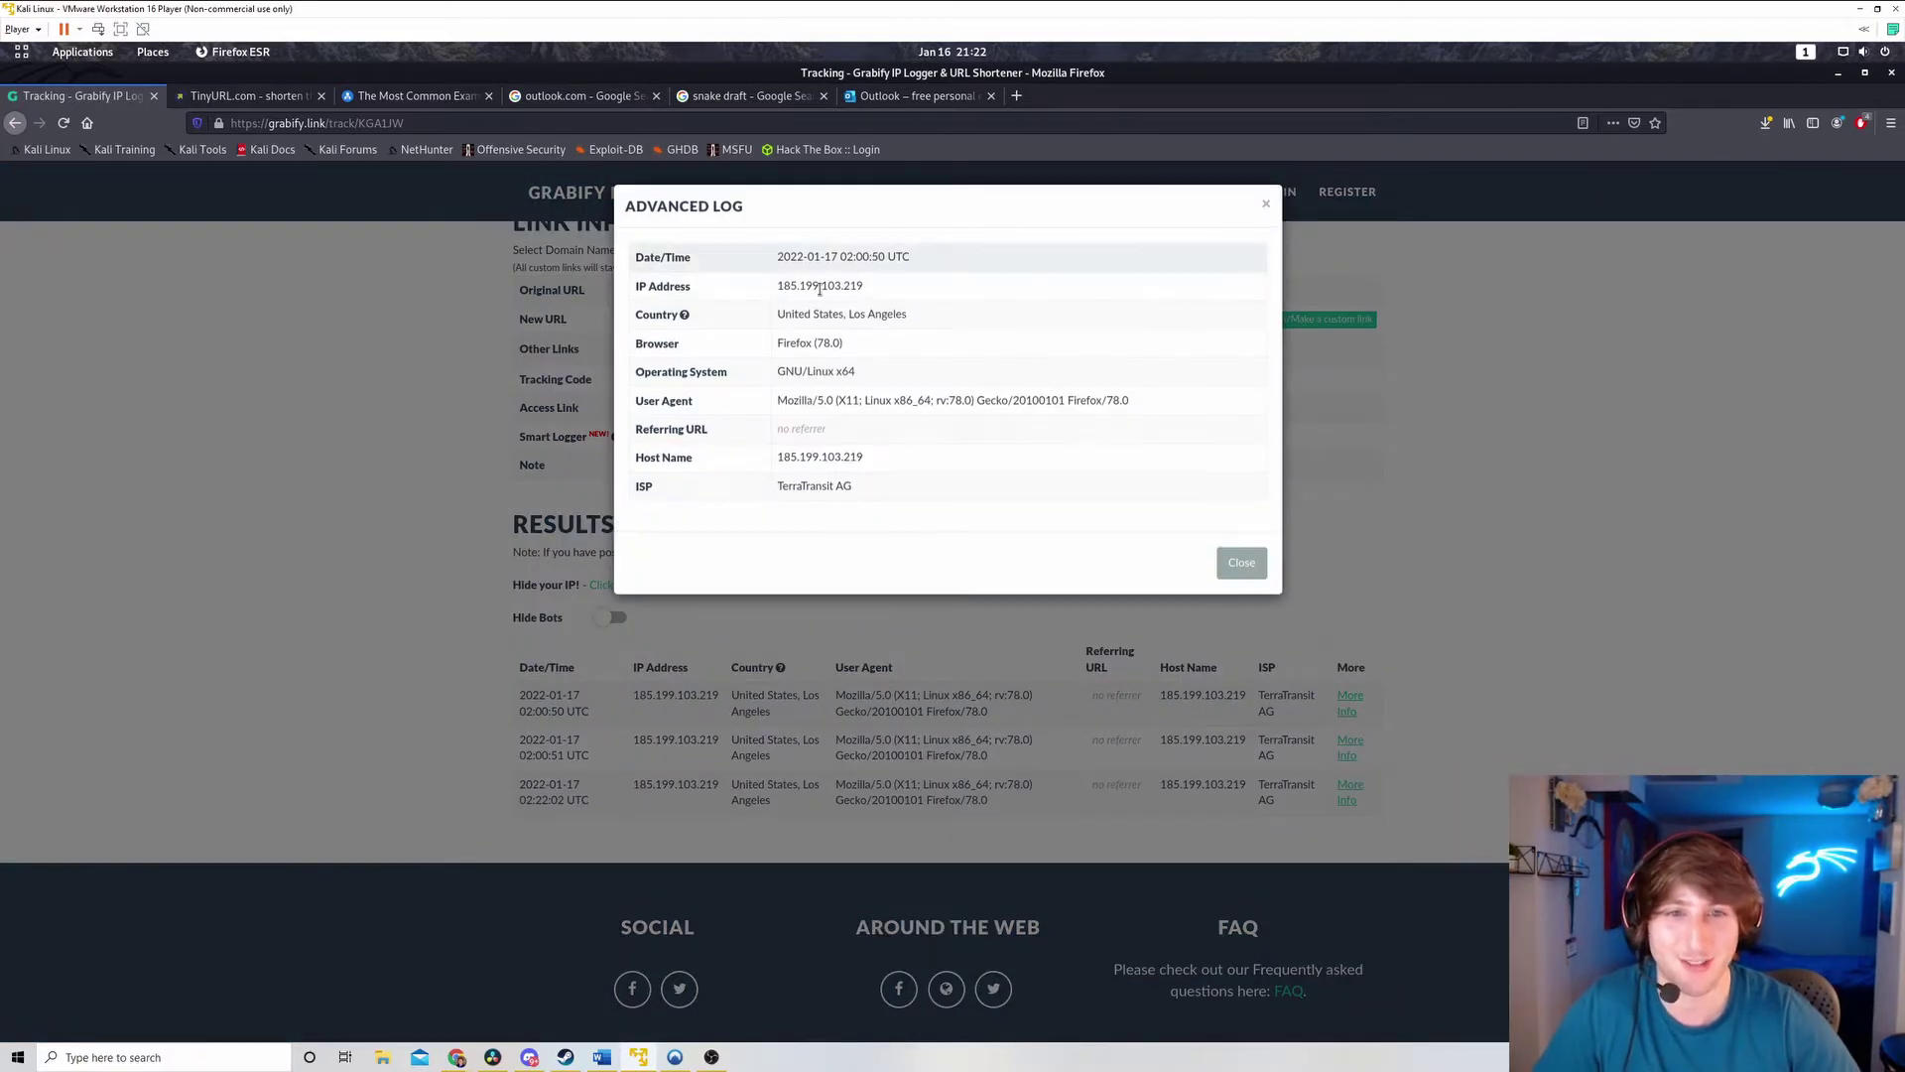
triple_click(829, 285)
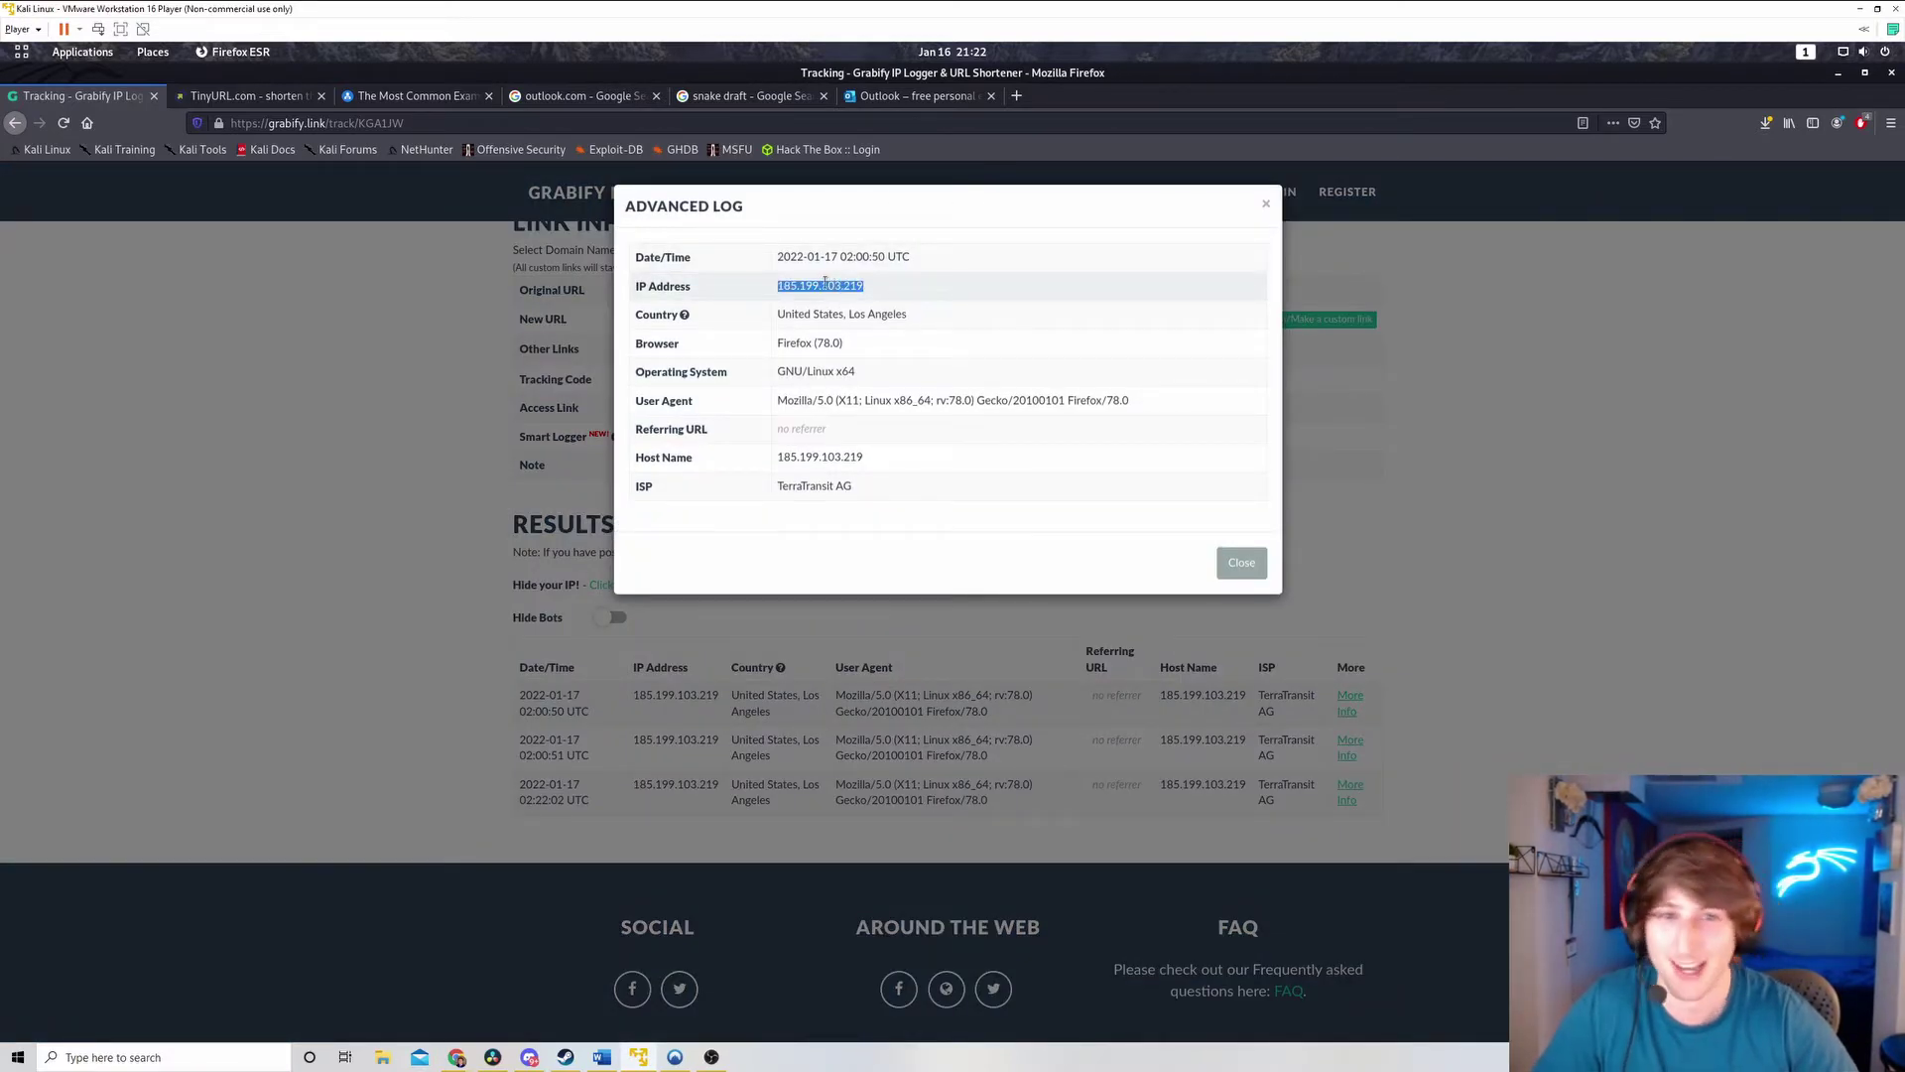
click(1242, 563)
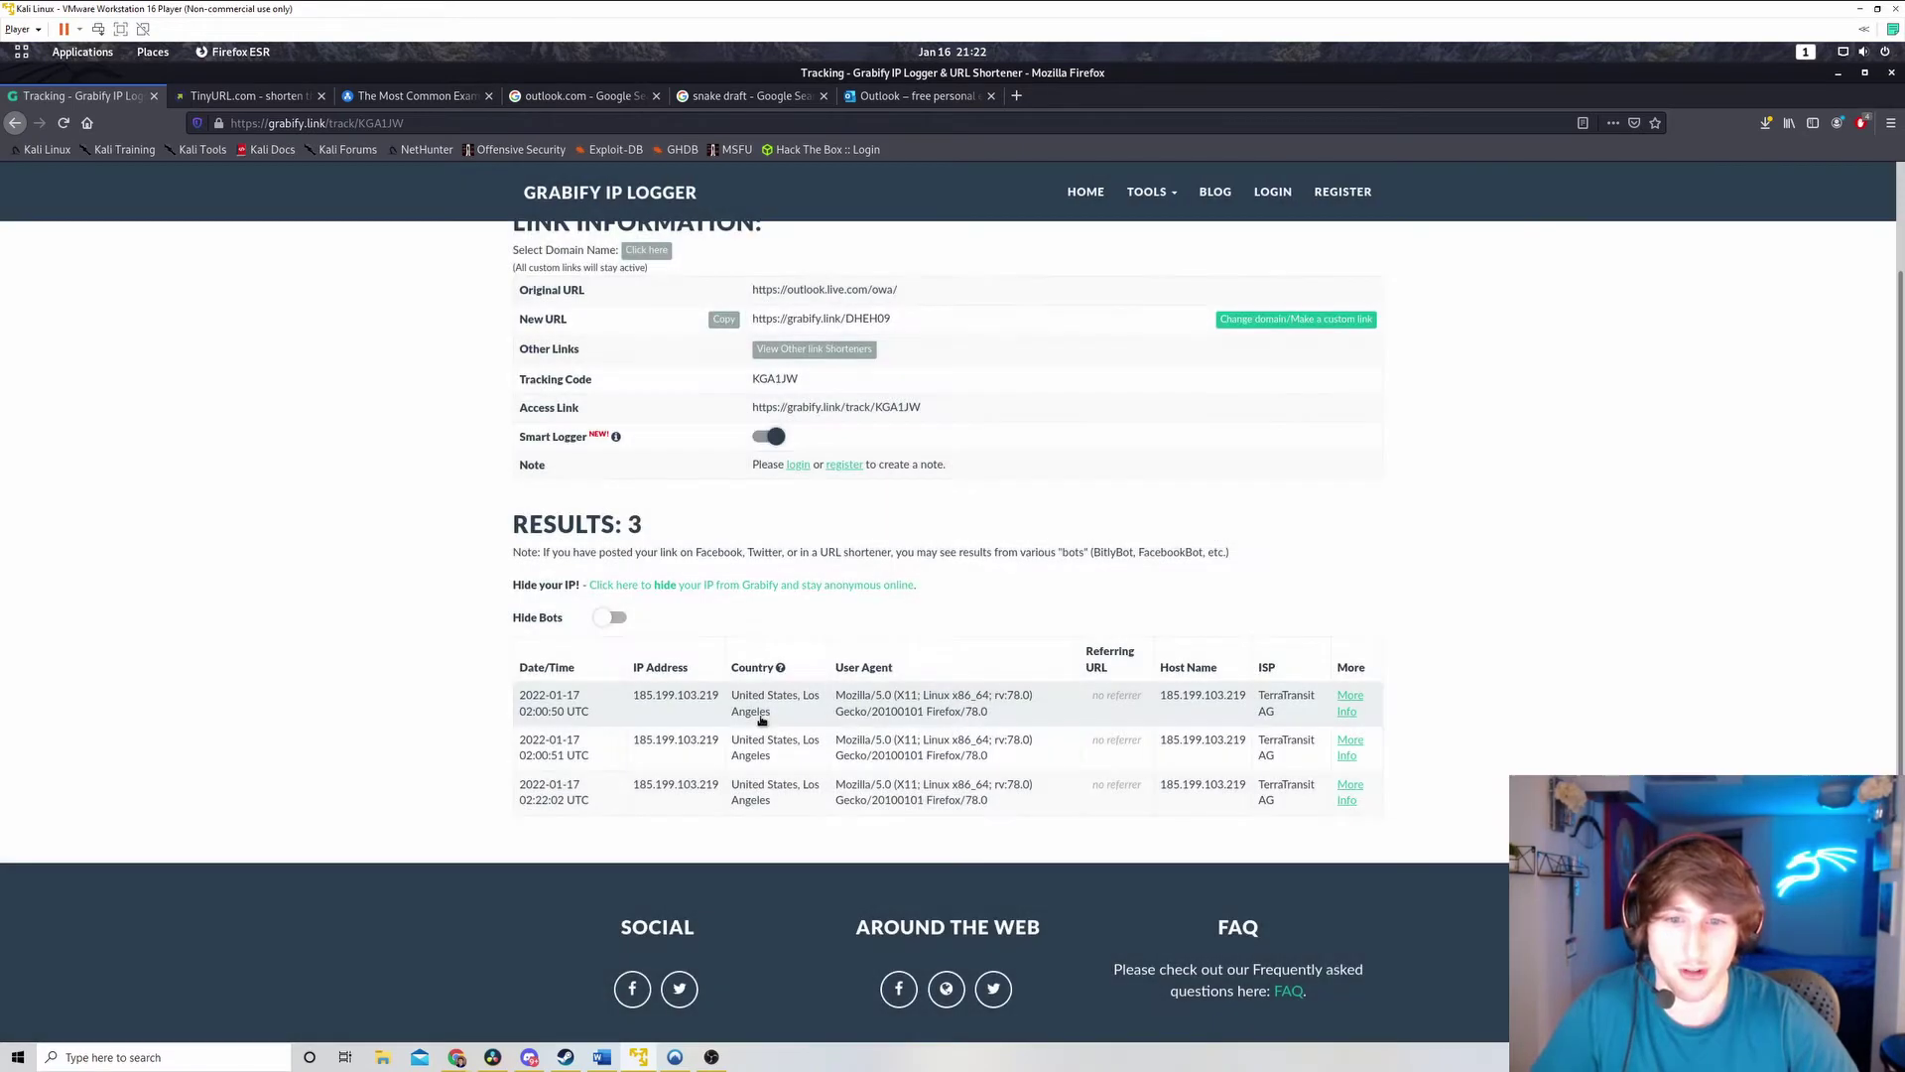
click(681, 715)
click(1241, 563)
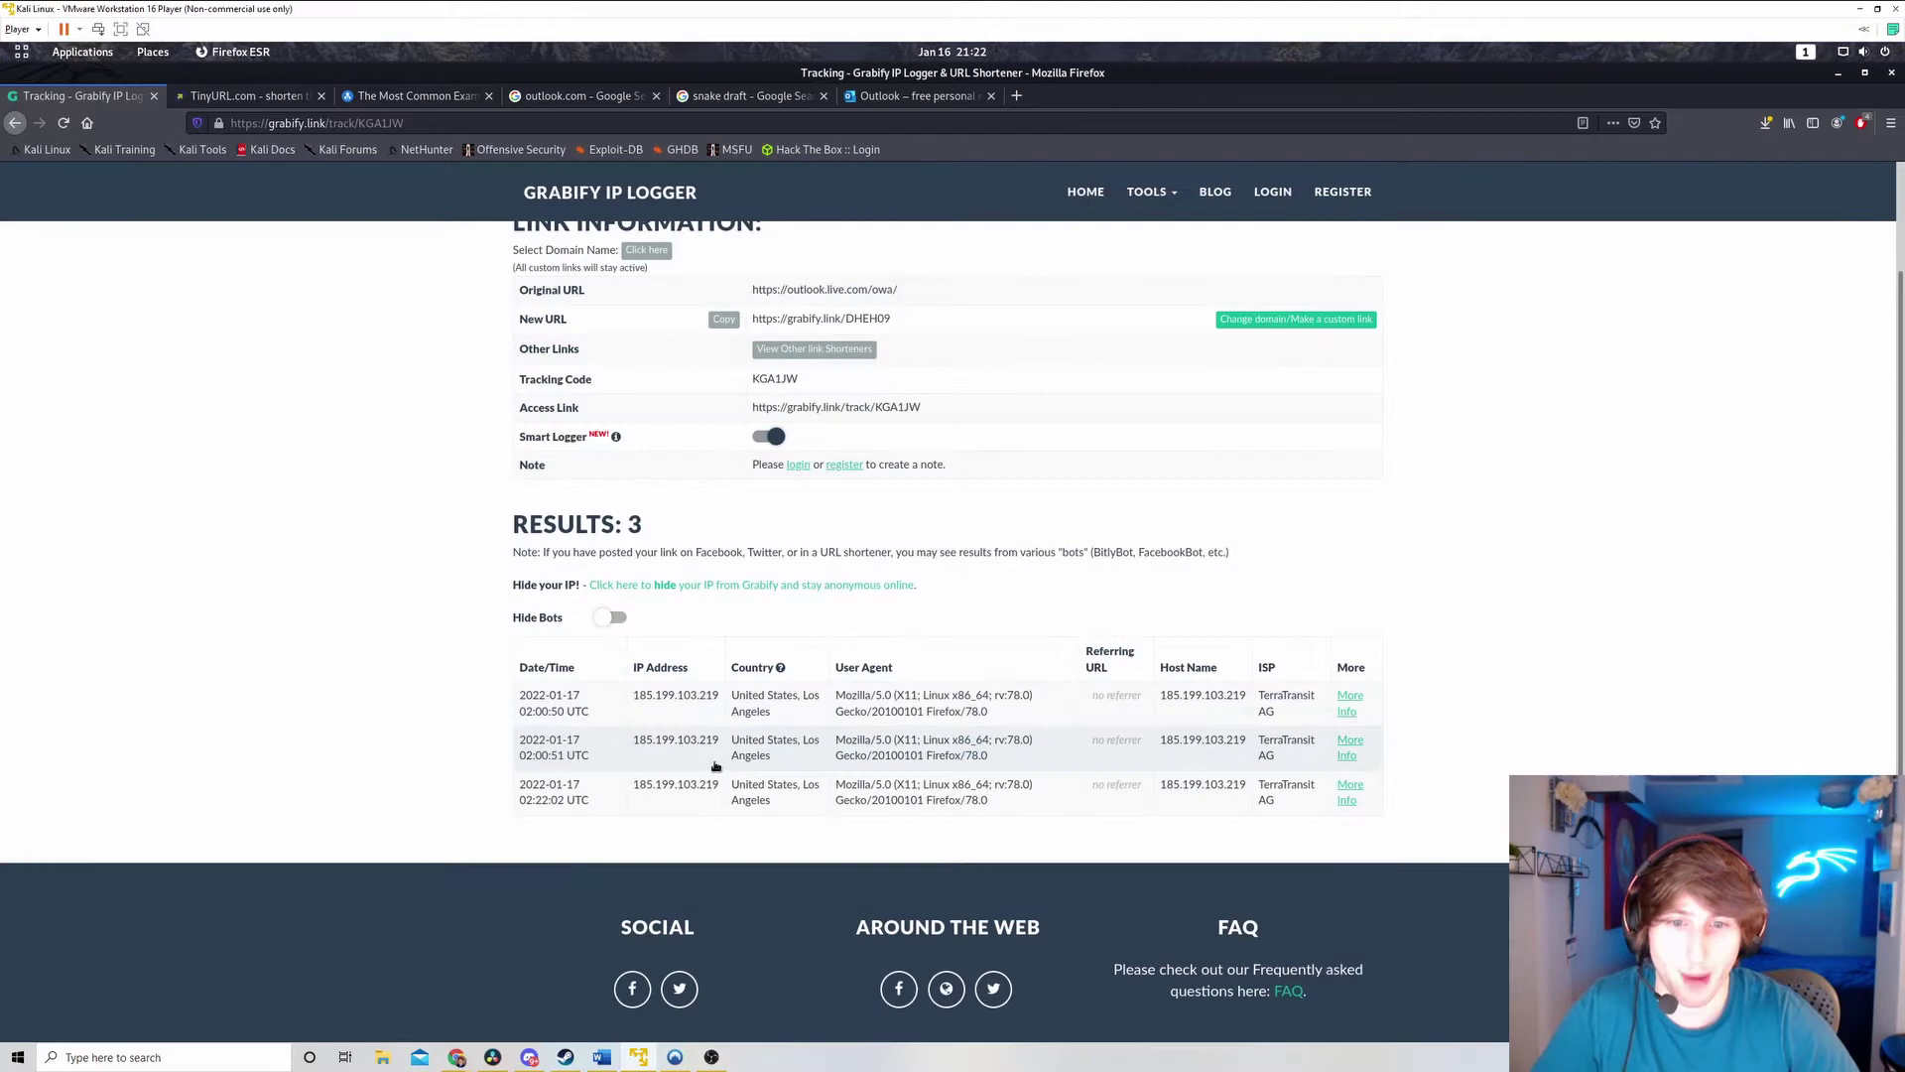
Step: Inspect the 02:00:51 visit's location, orientation, local time, incognito and virtual machine values
click(683, 762)
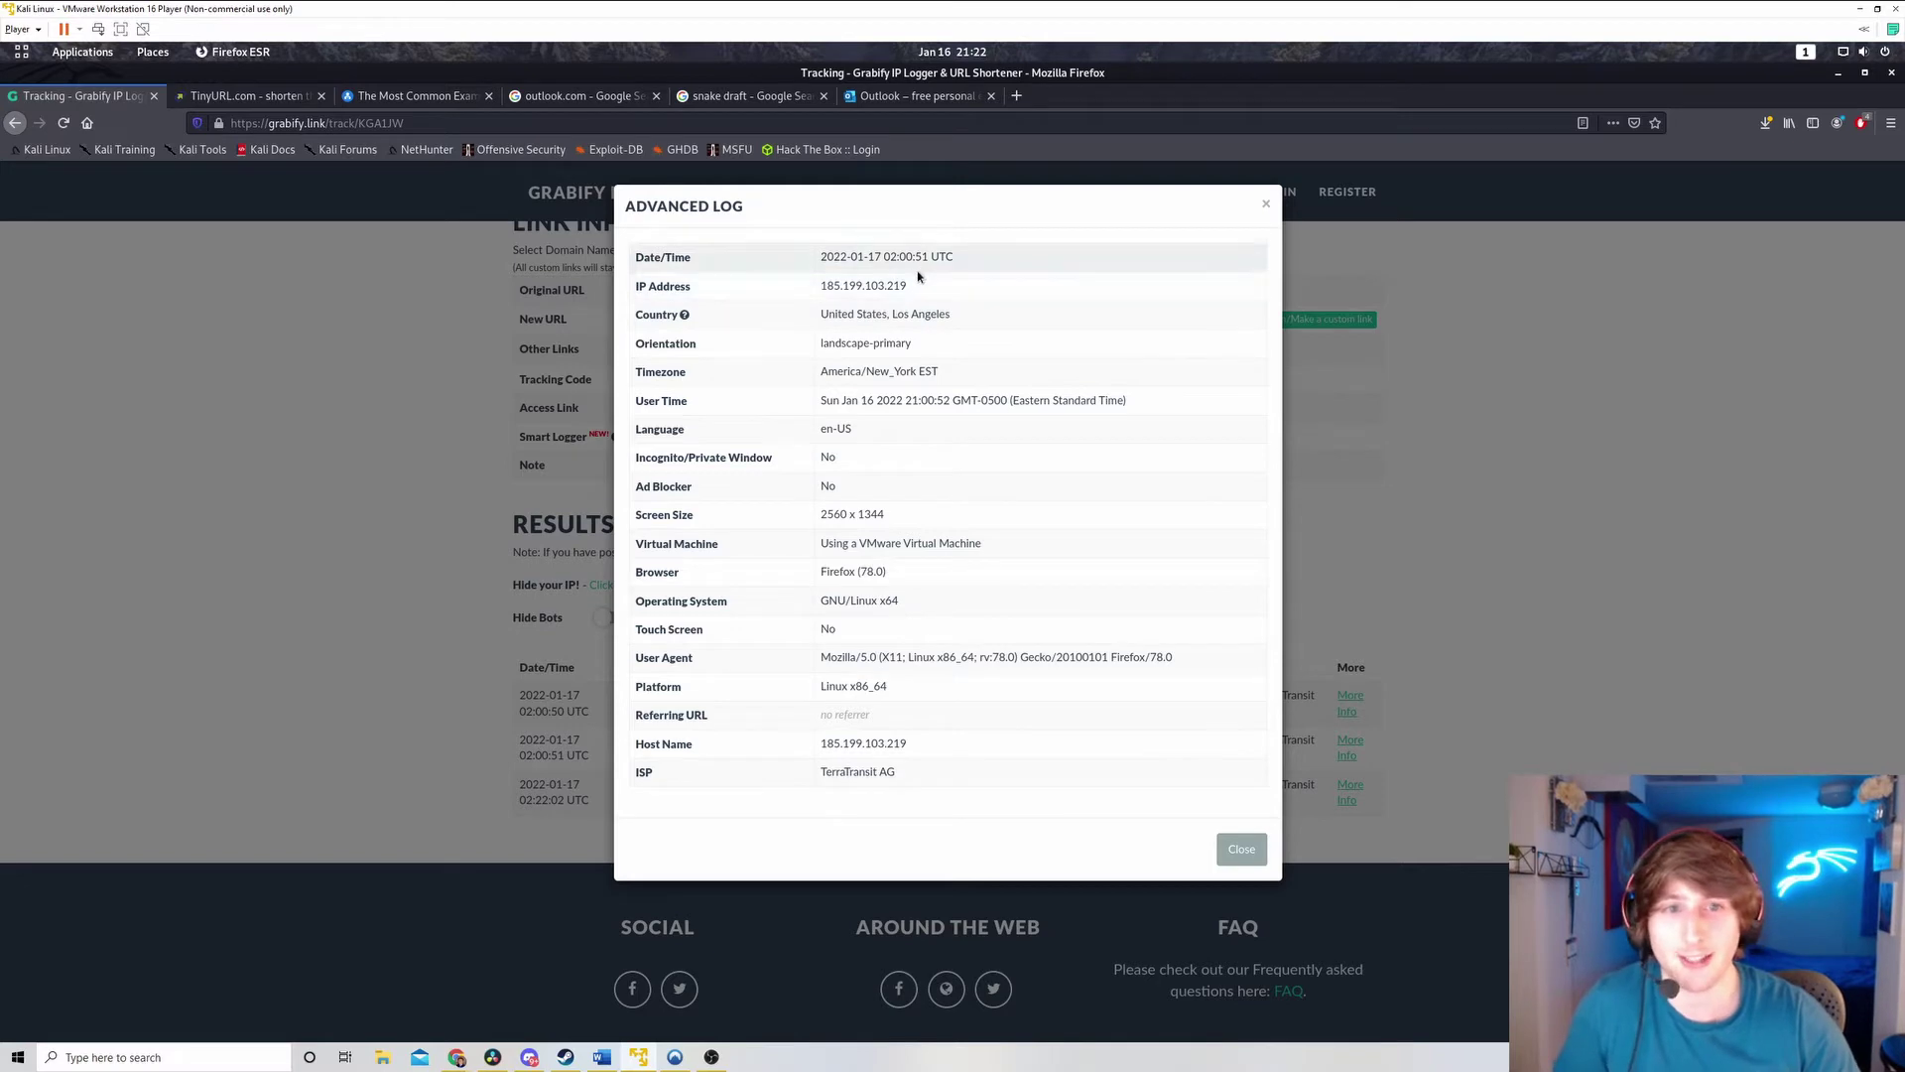
drag(959, 316, 948, 314)
click(948, 314)
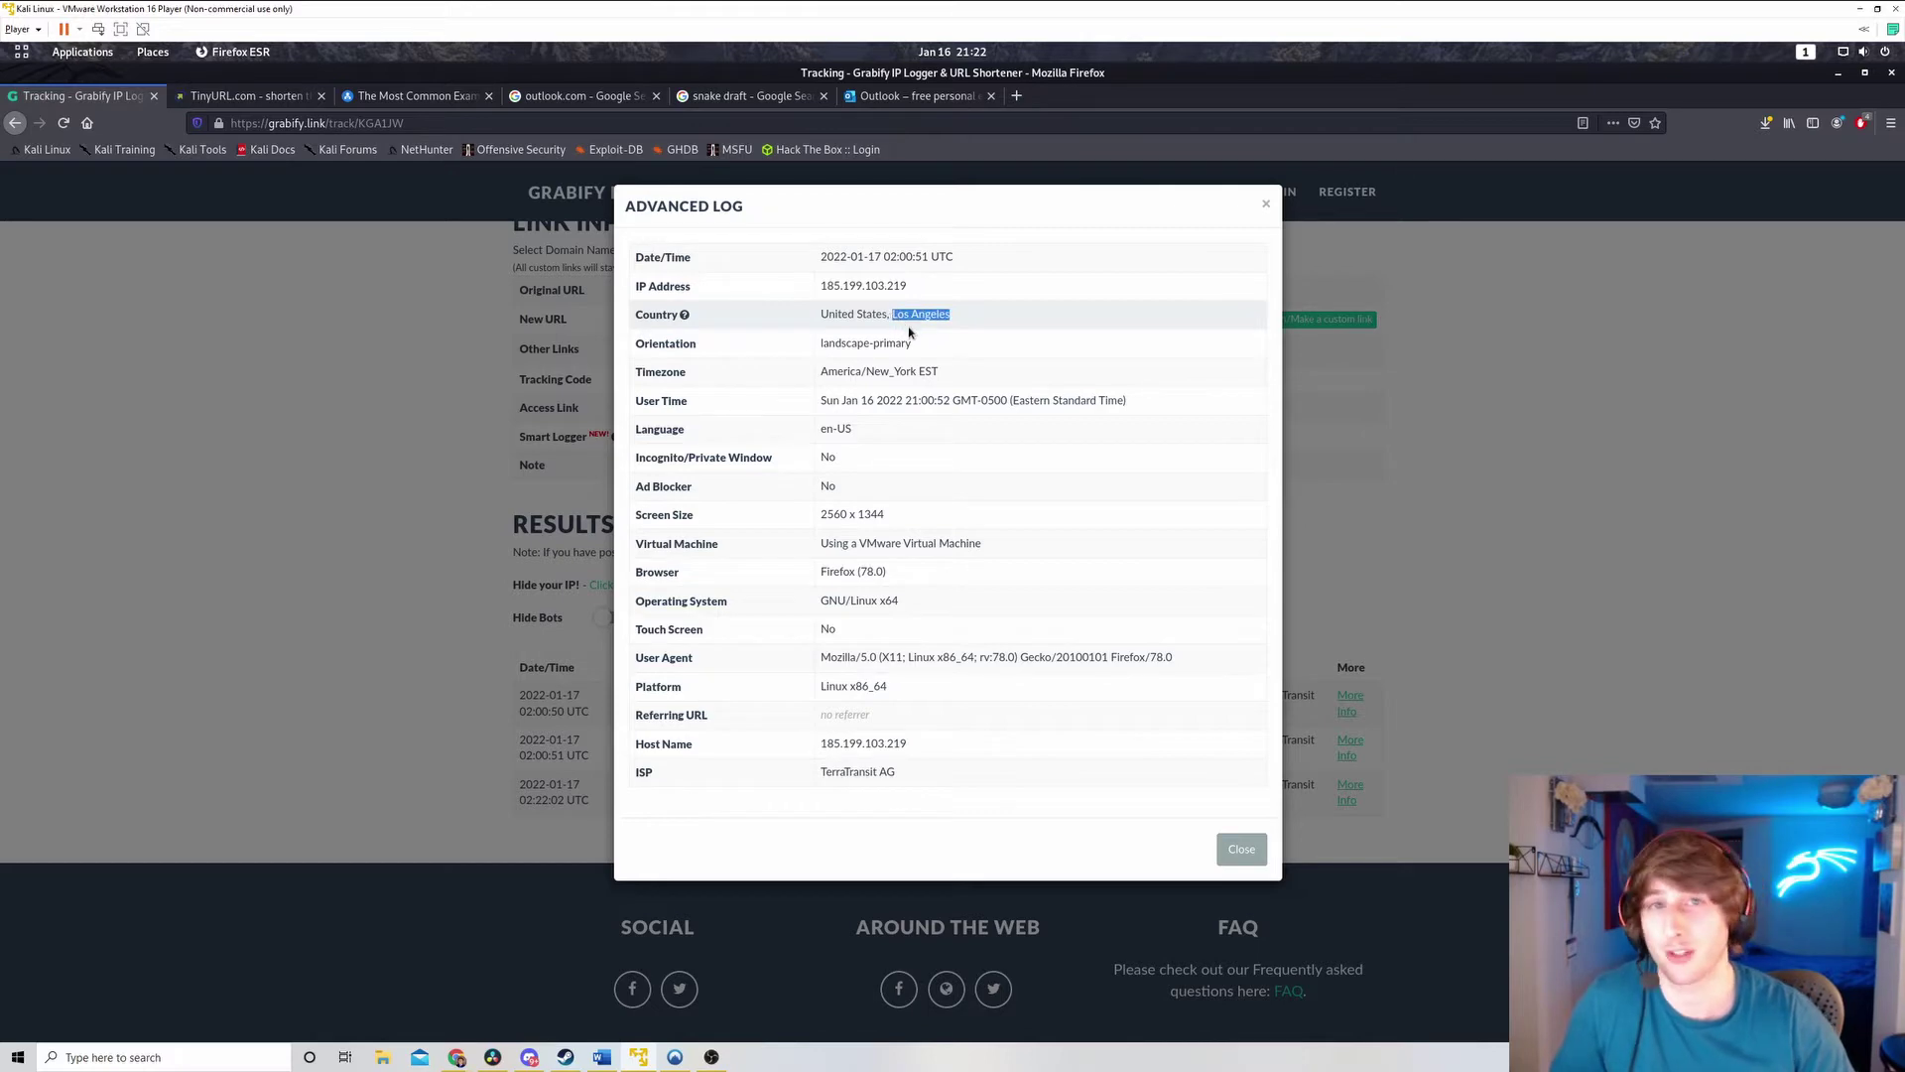
click(948, 354)
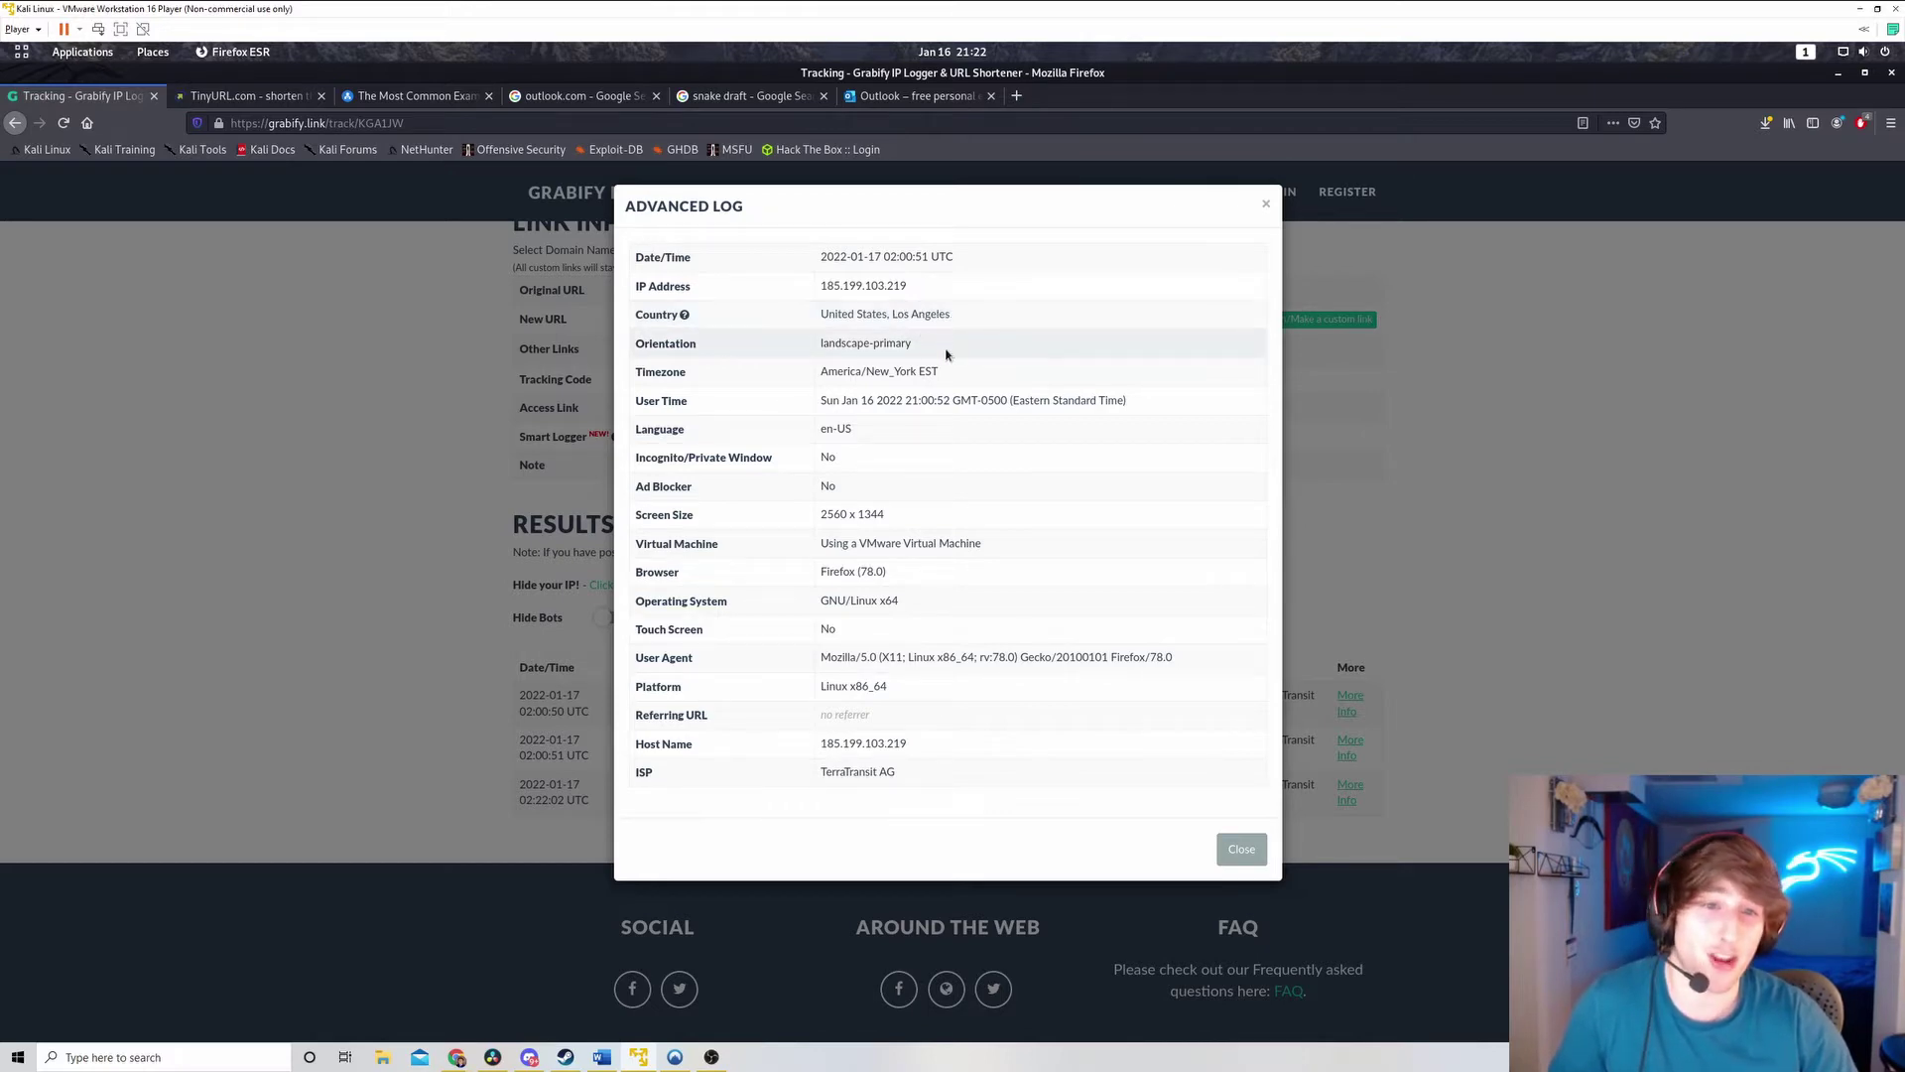
triple_click(823, 345)
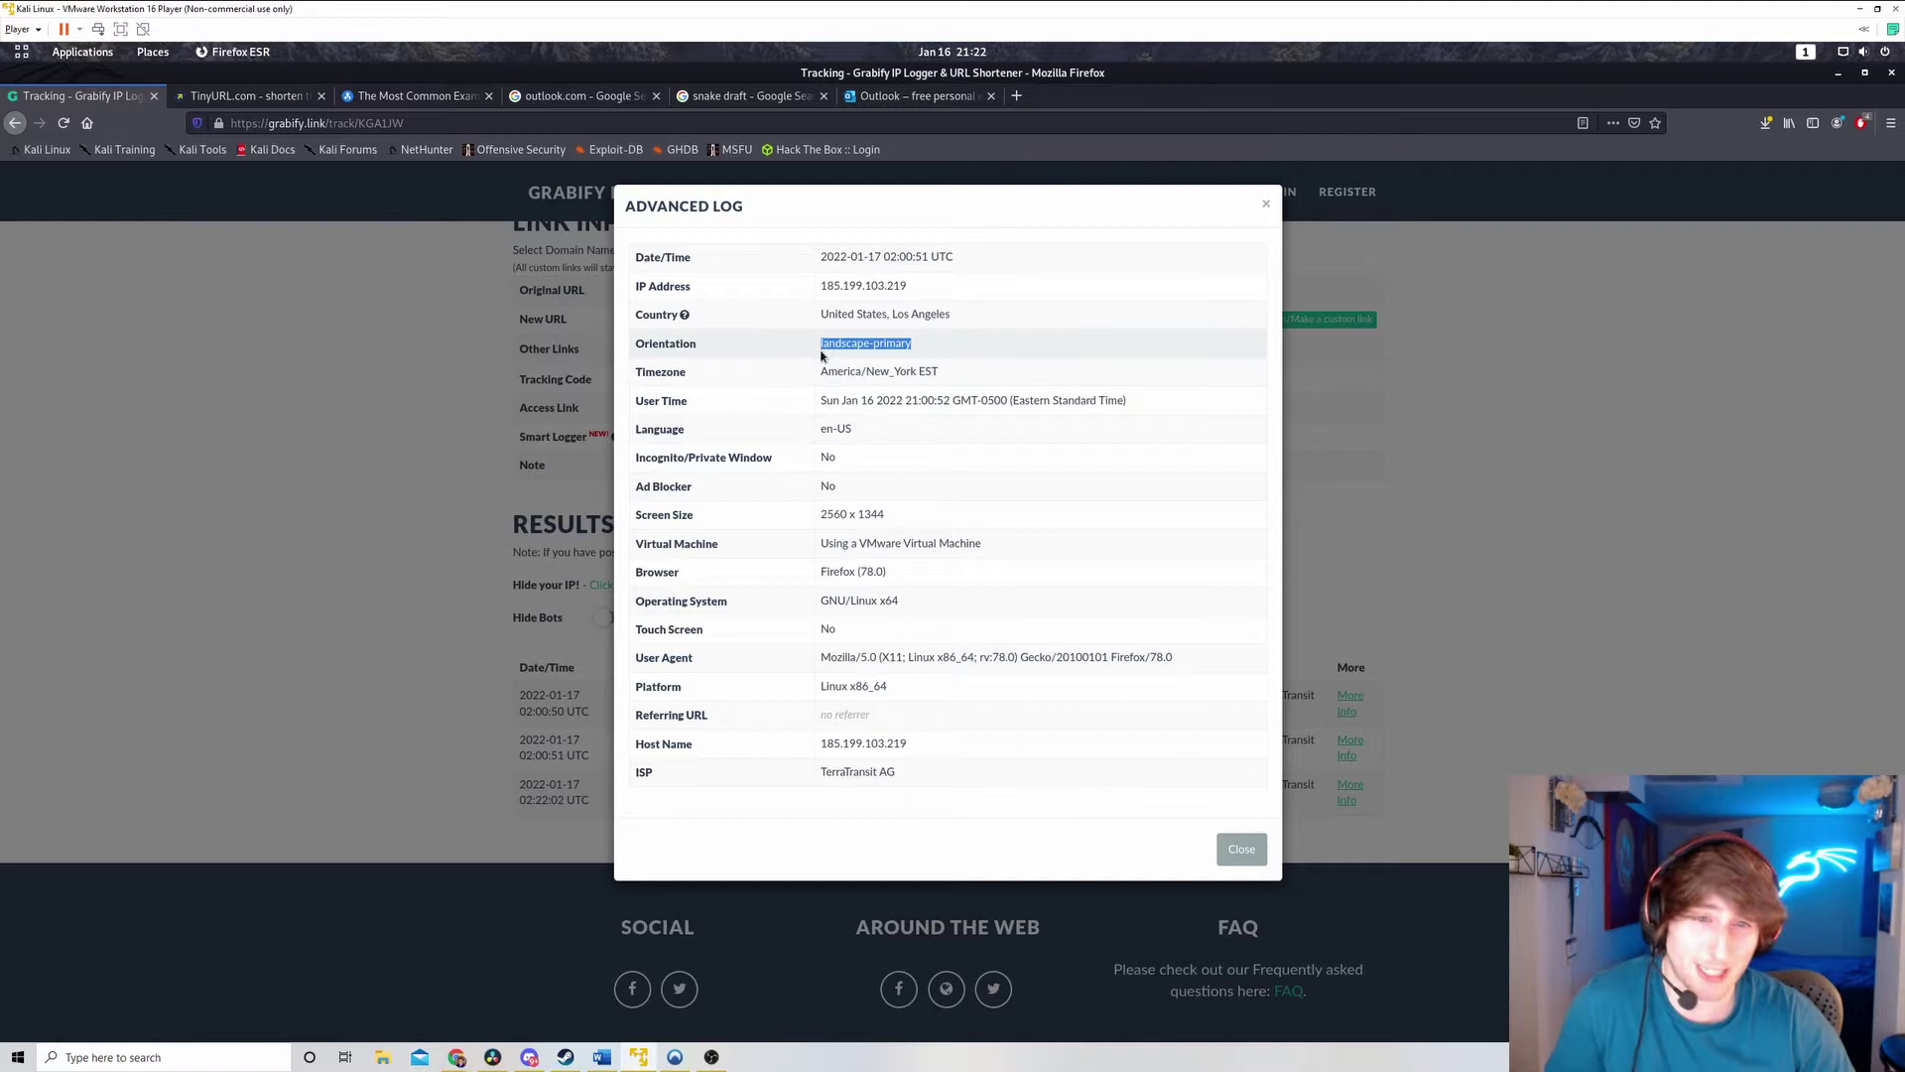
click(1074, 393)
drag(997, 405, 856, 415)
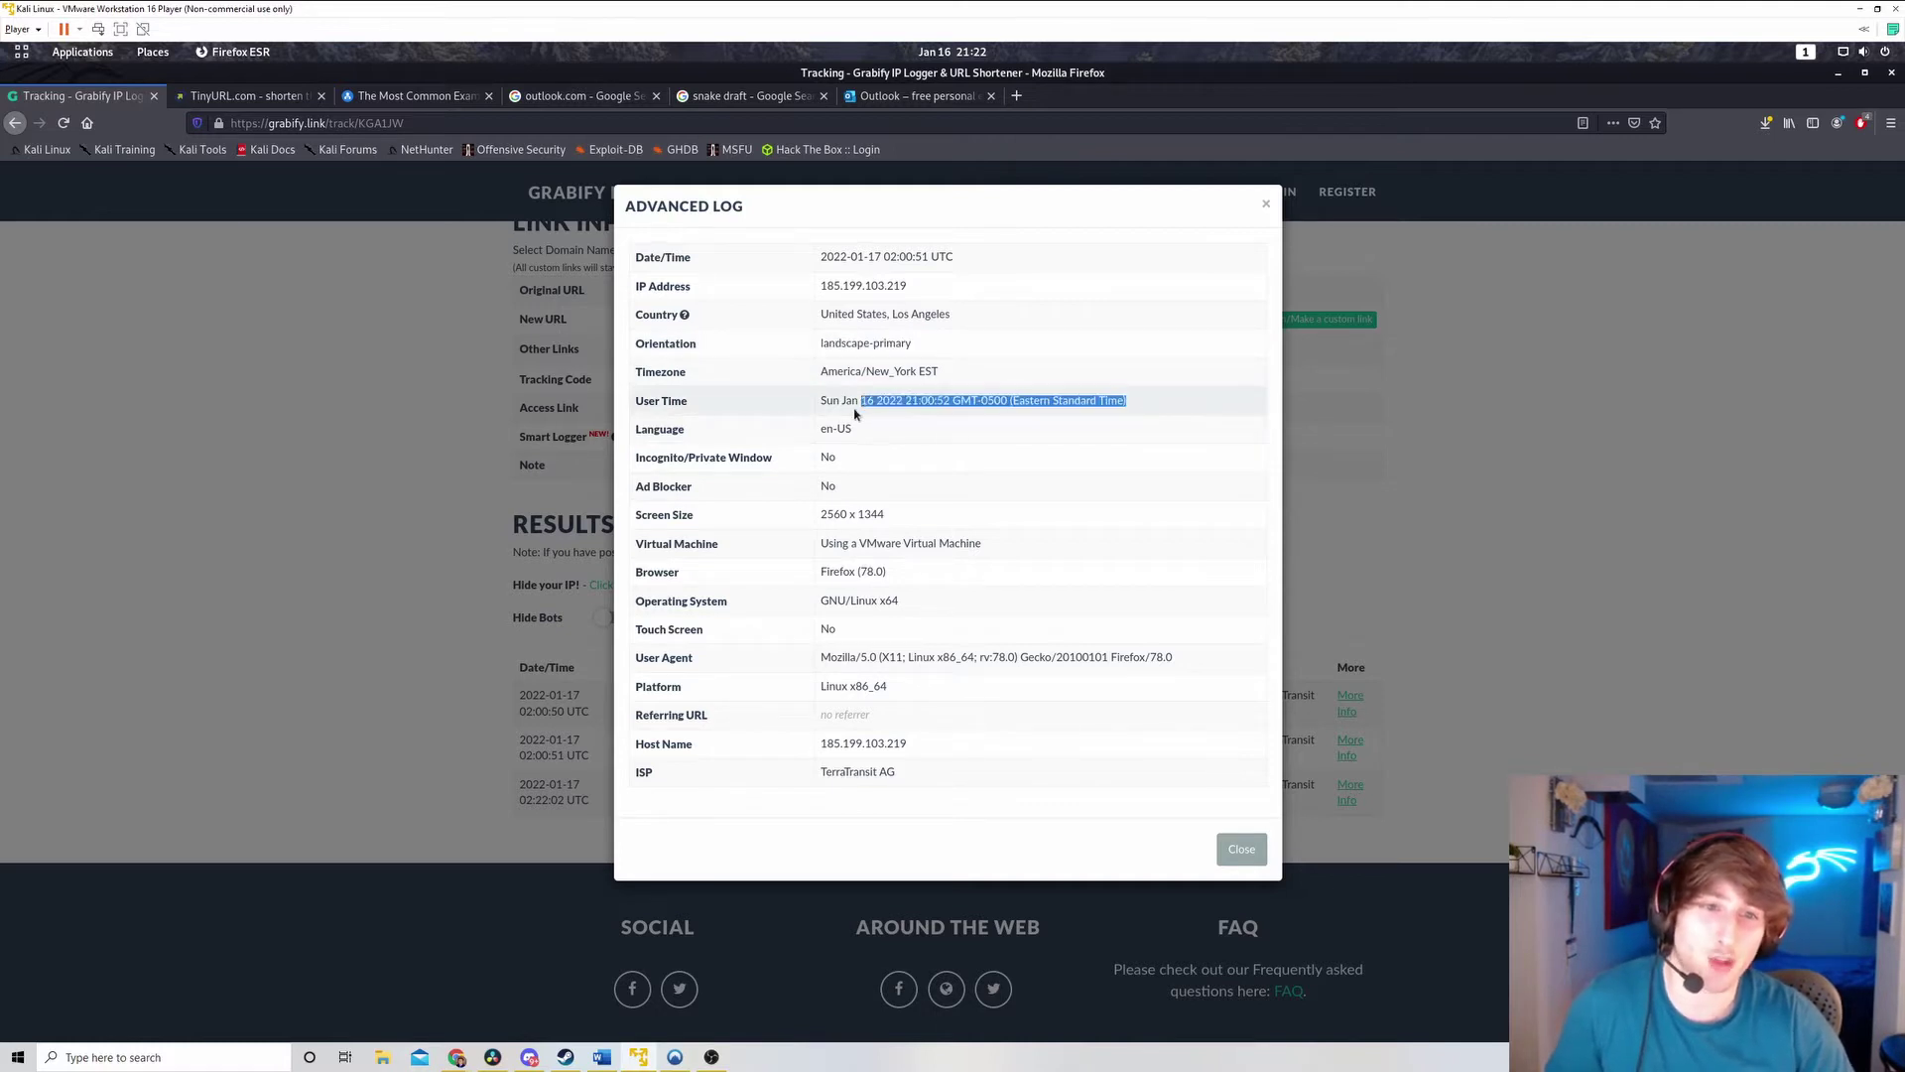
click(852, 431)
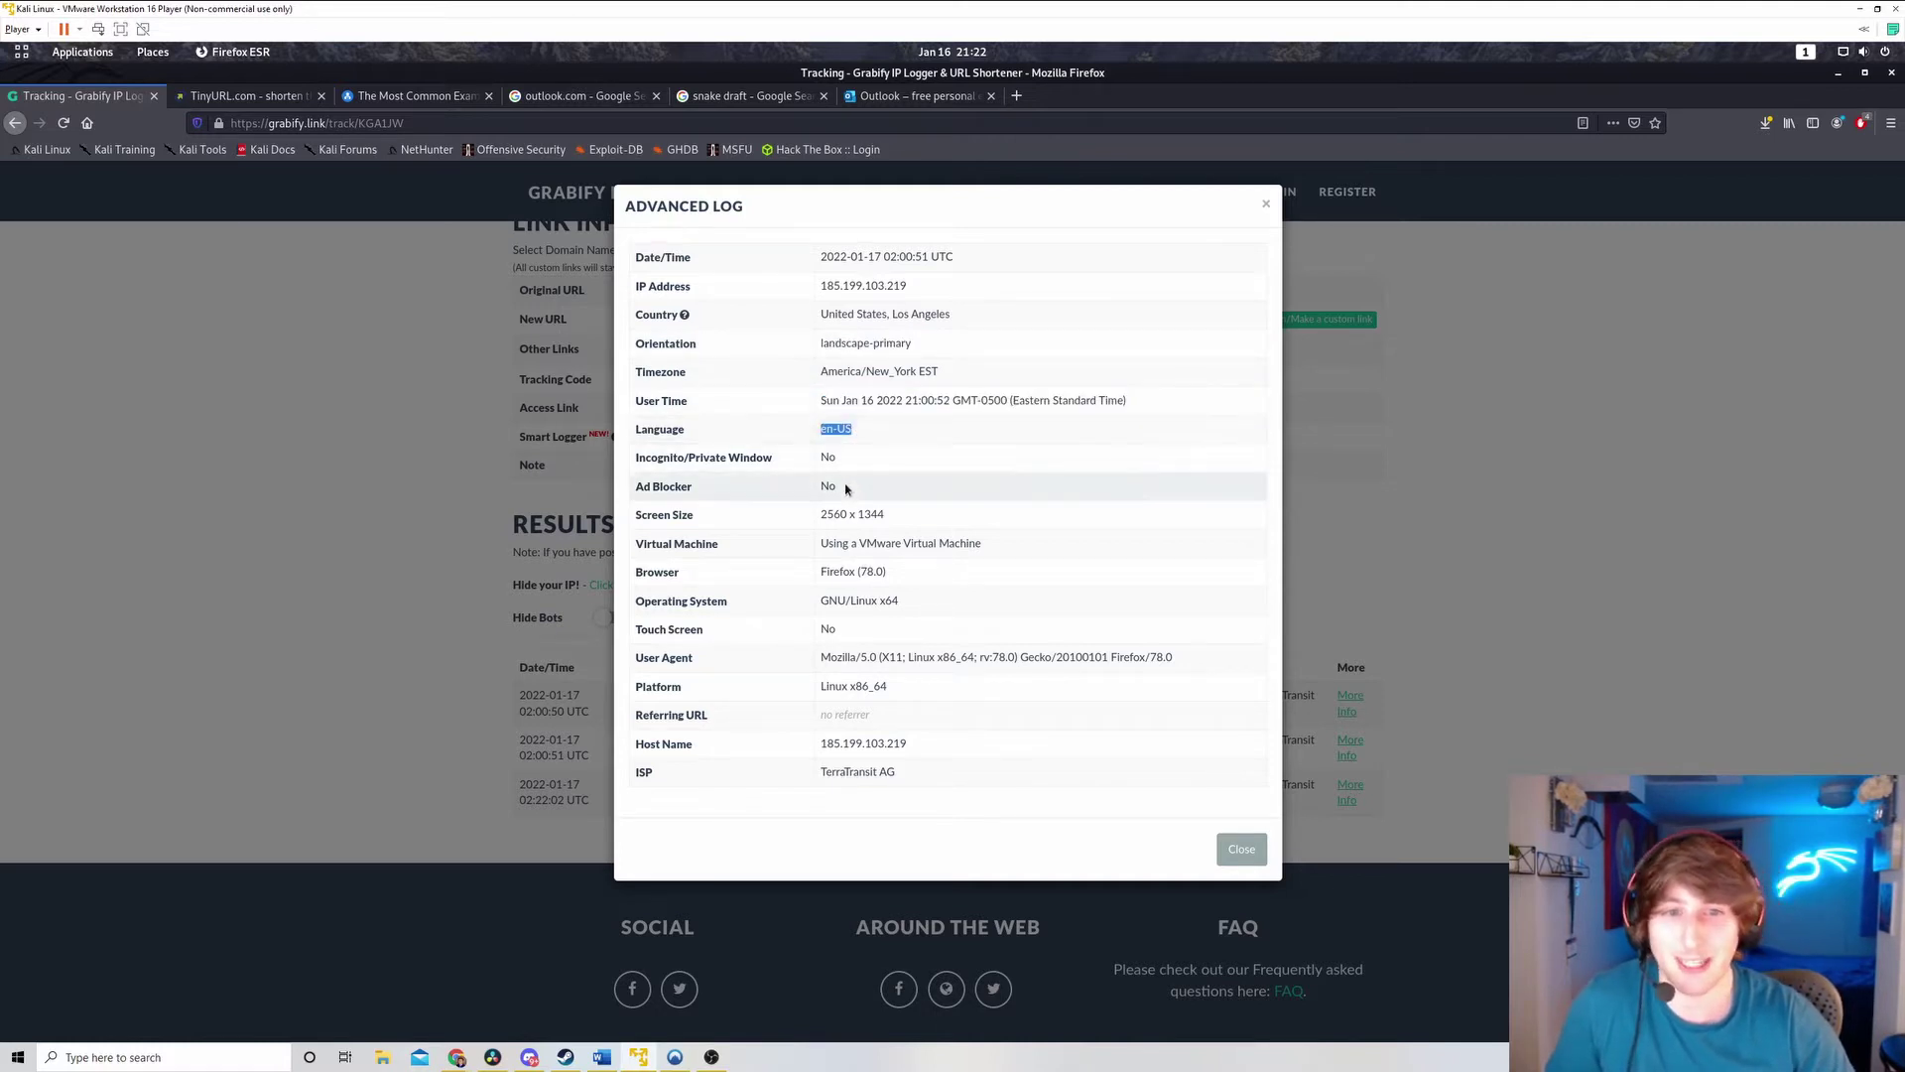
double_click(822, 459)
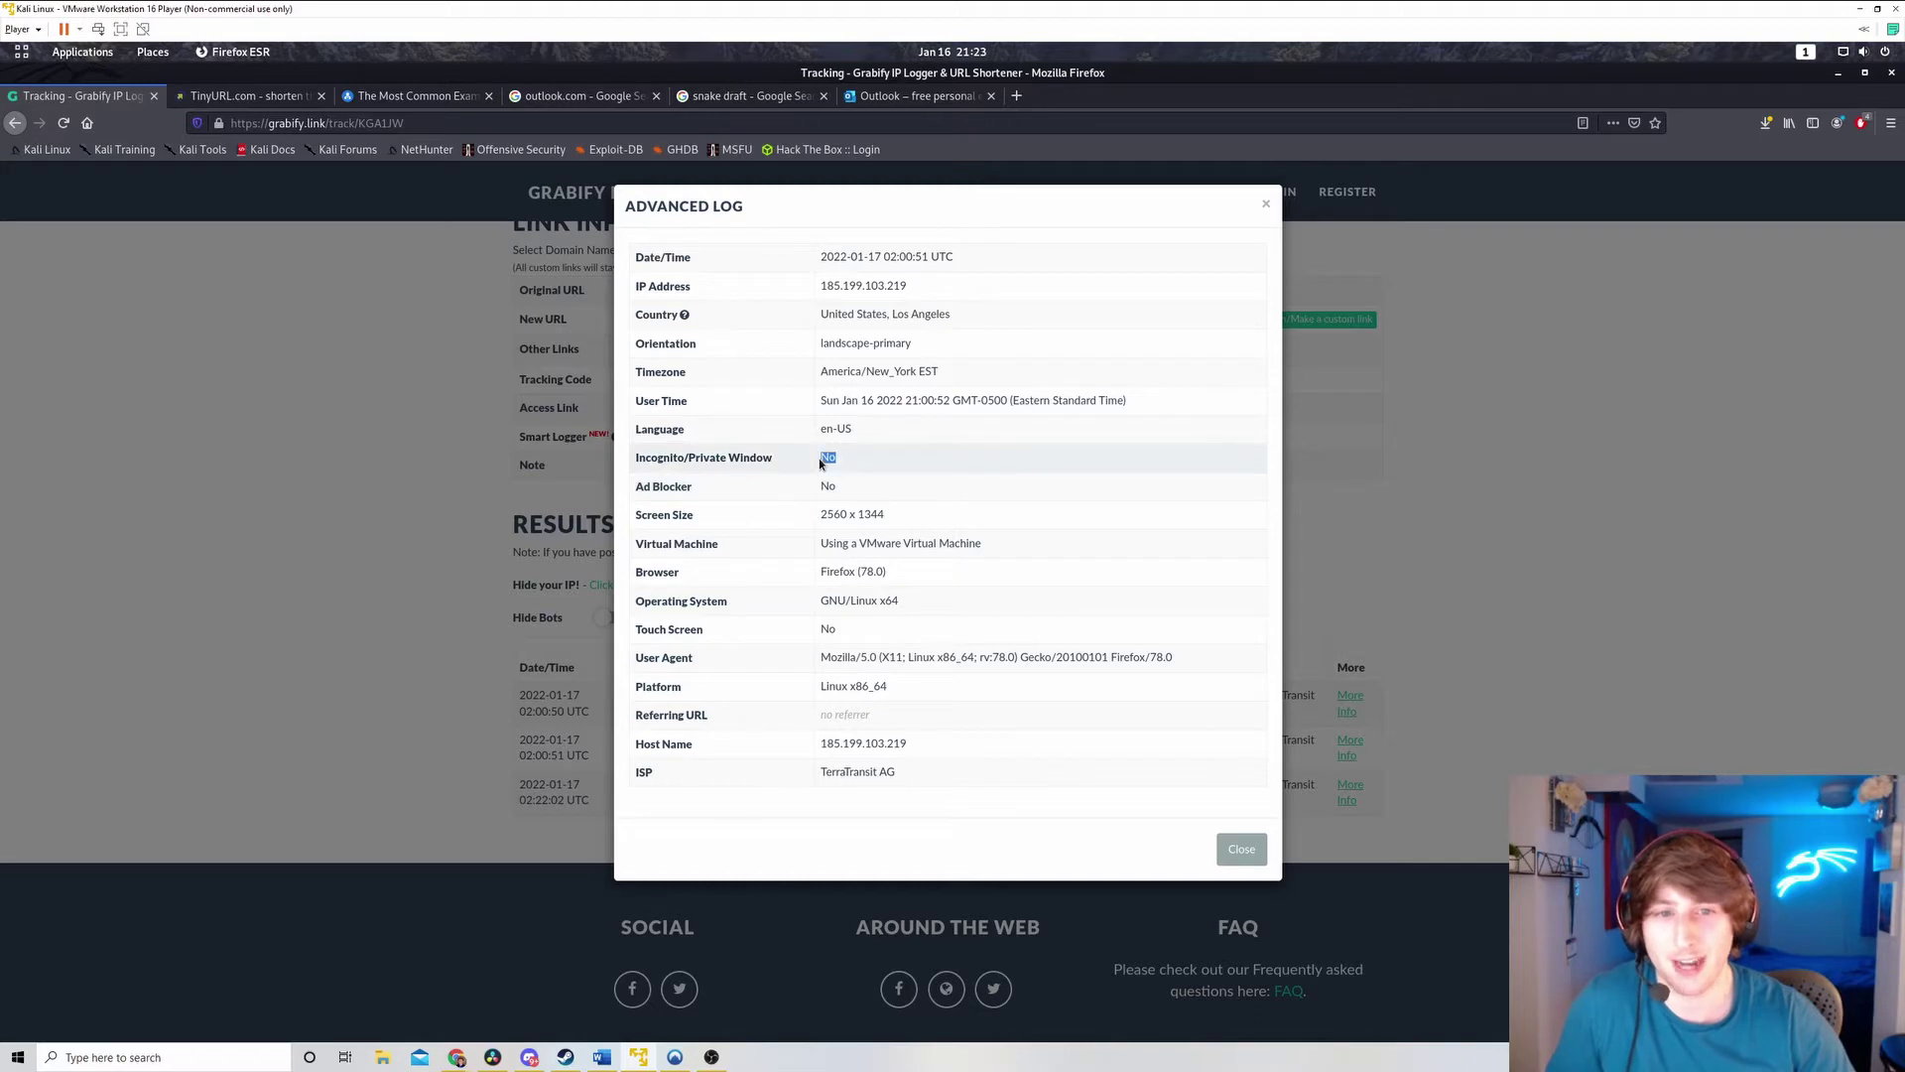
drag(1001, 547, 897, 544)
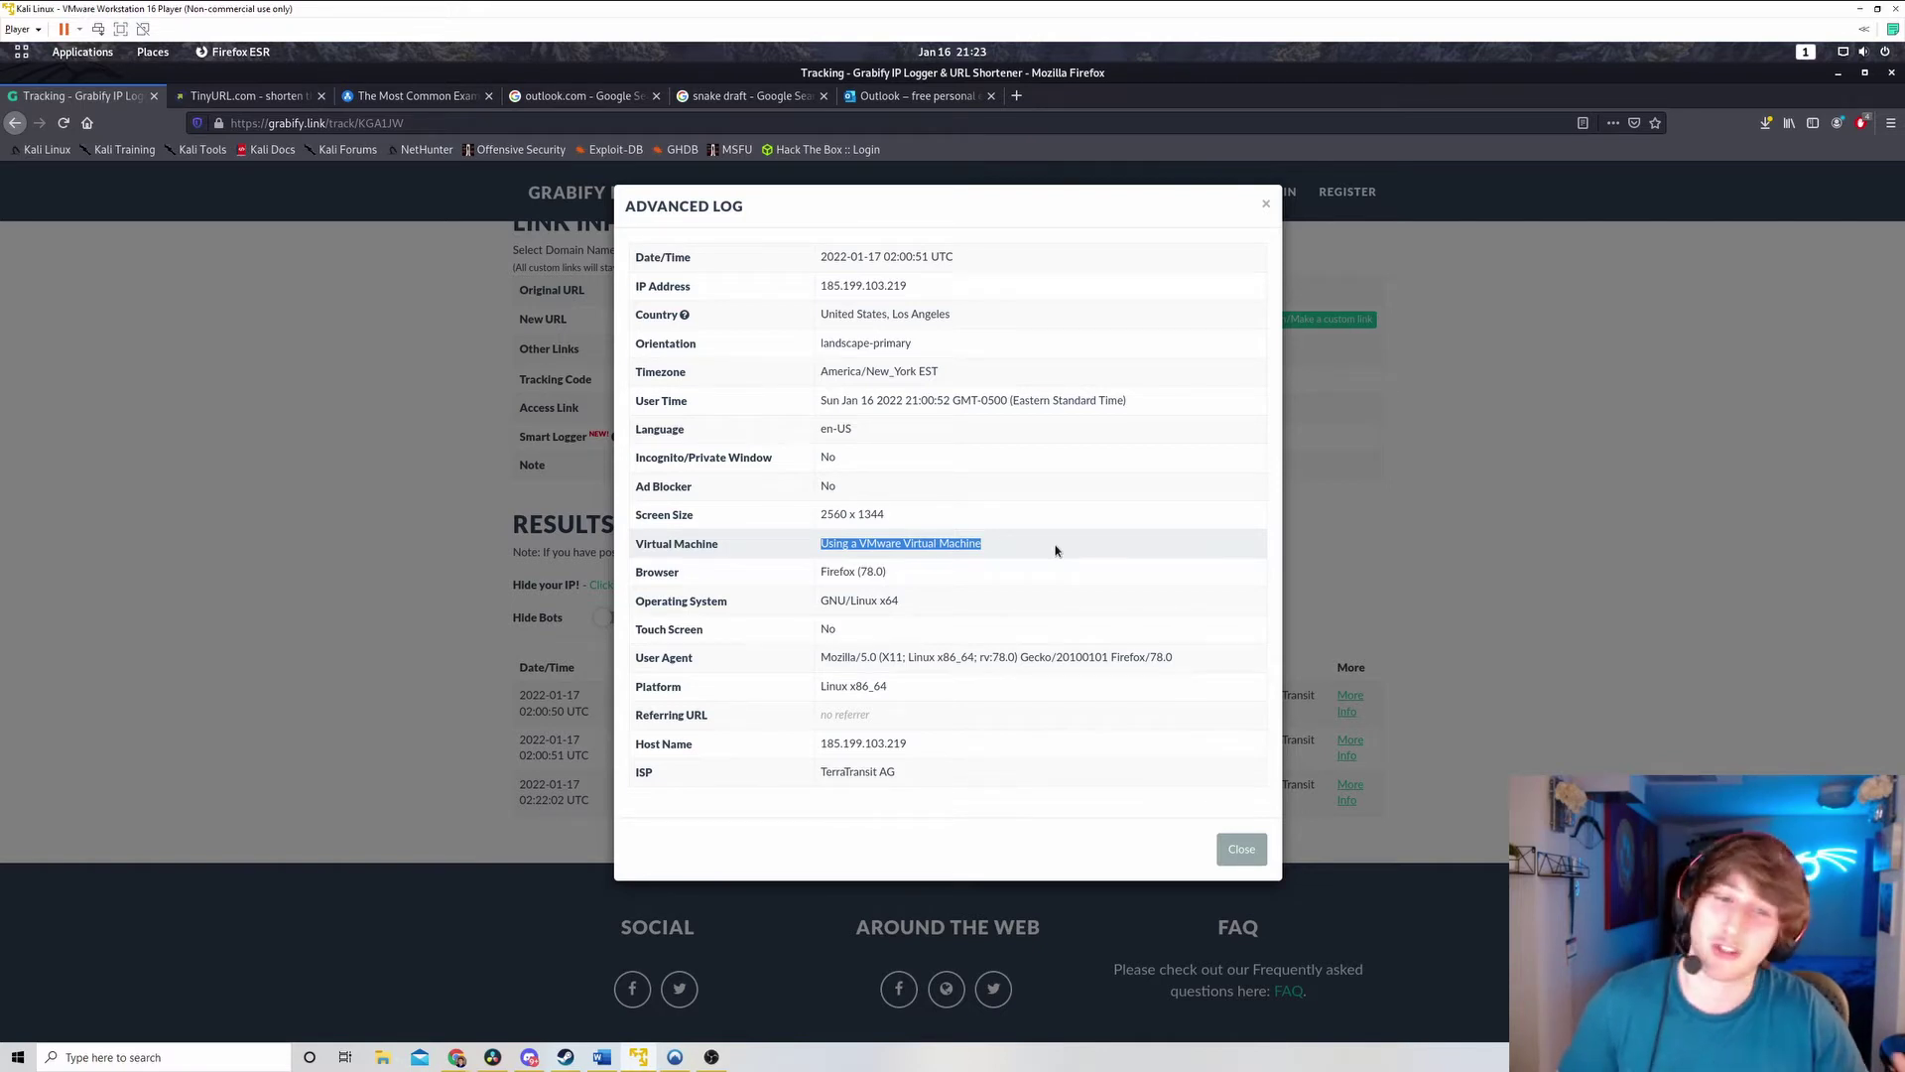
click(847, 571)
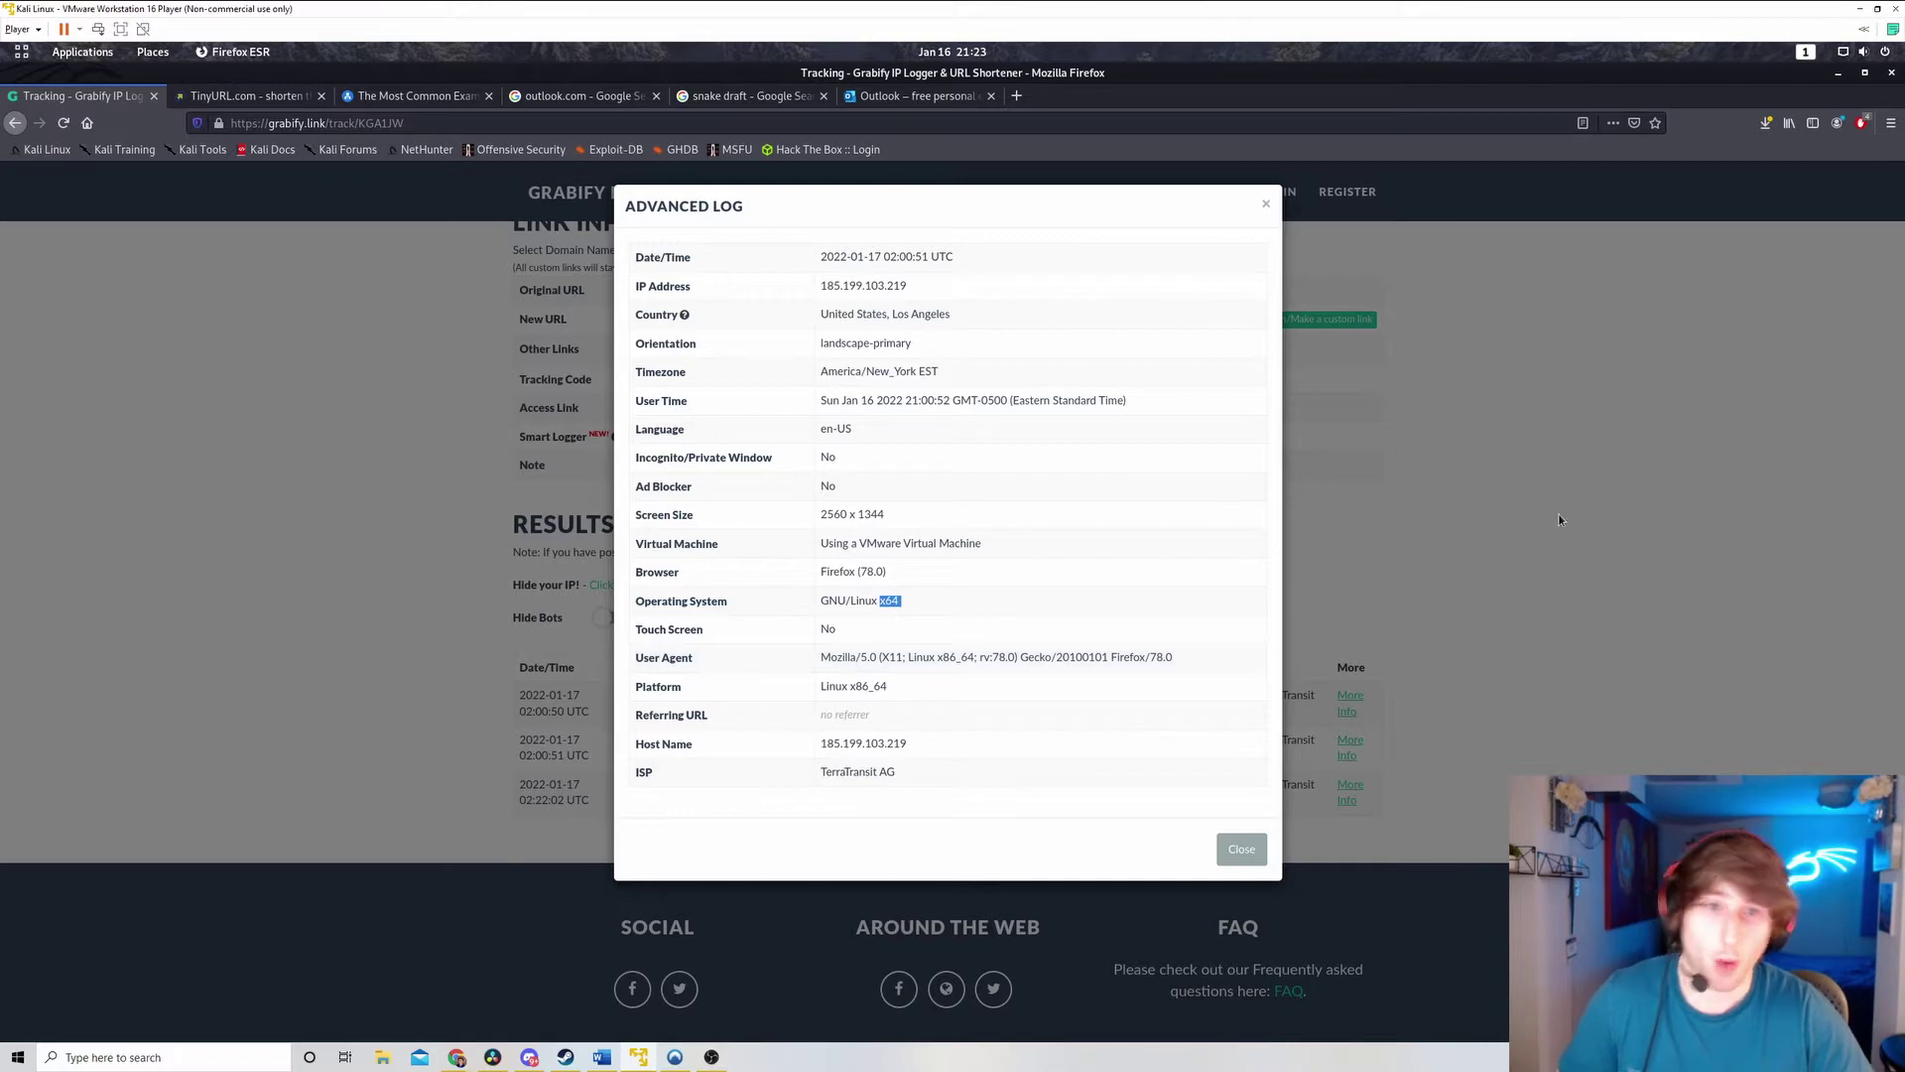
click(1467, 602)
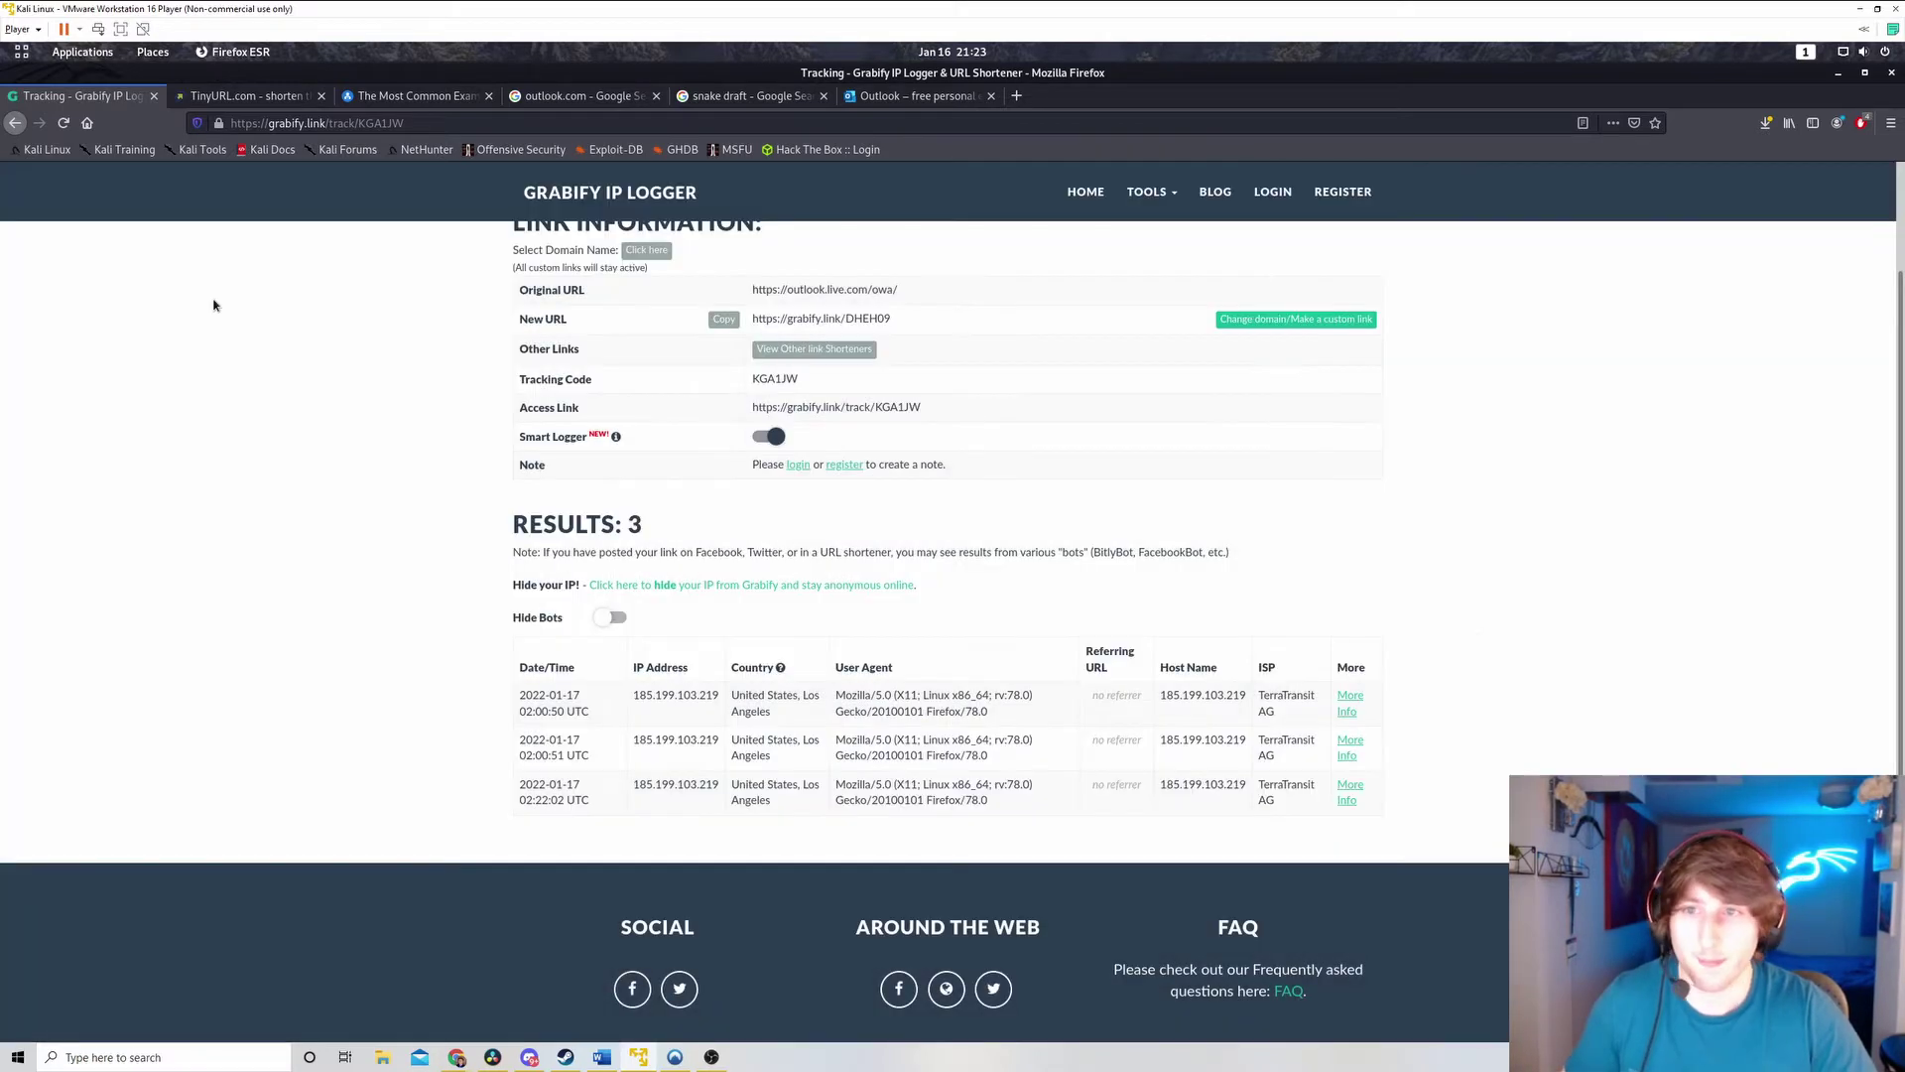
Step: Copy the outlook.live.com/owa/ address from the Outlook page
scroll(213, 304, up, 3)
click(656, 217)
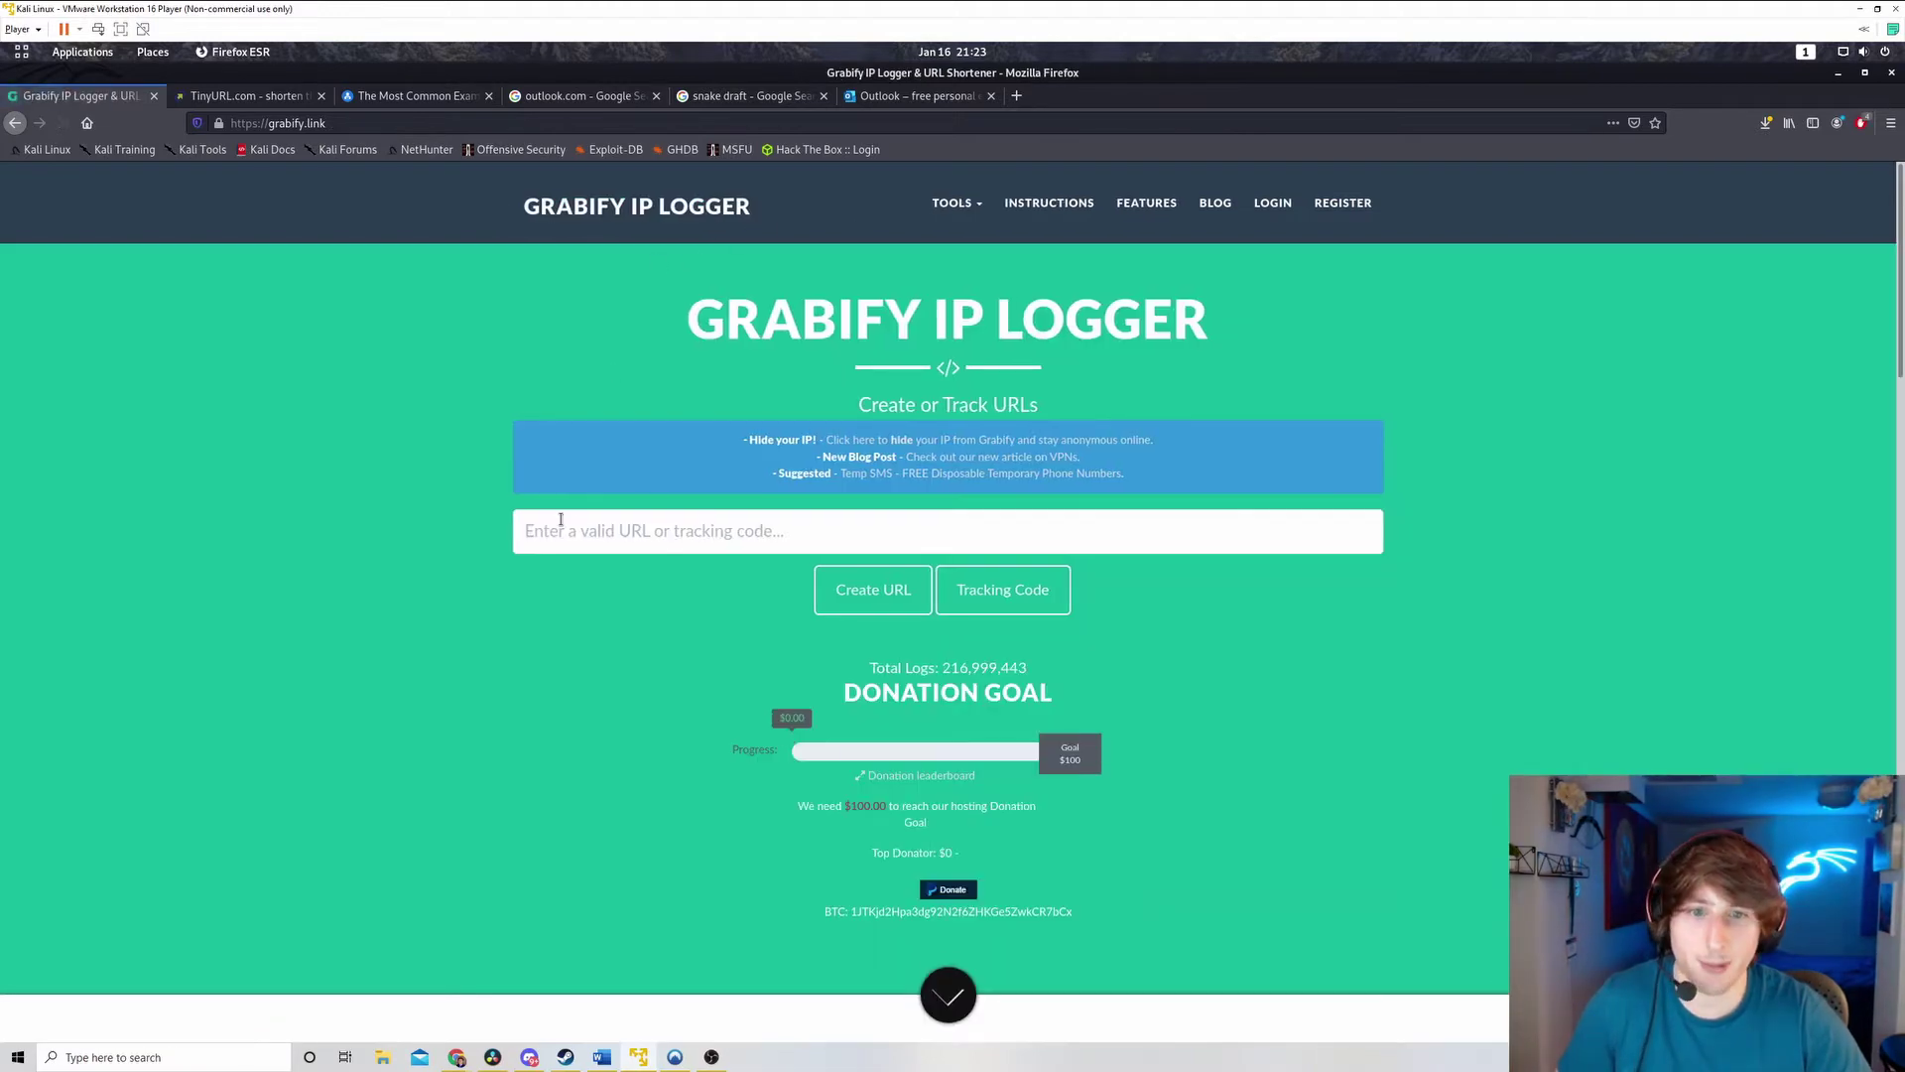
click(908, 95)
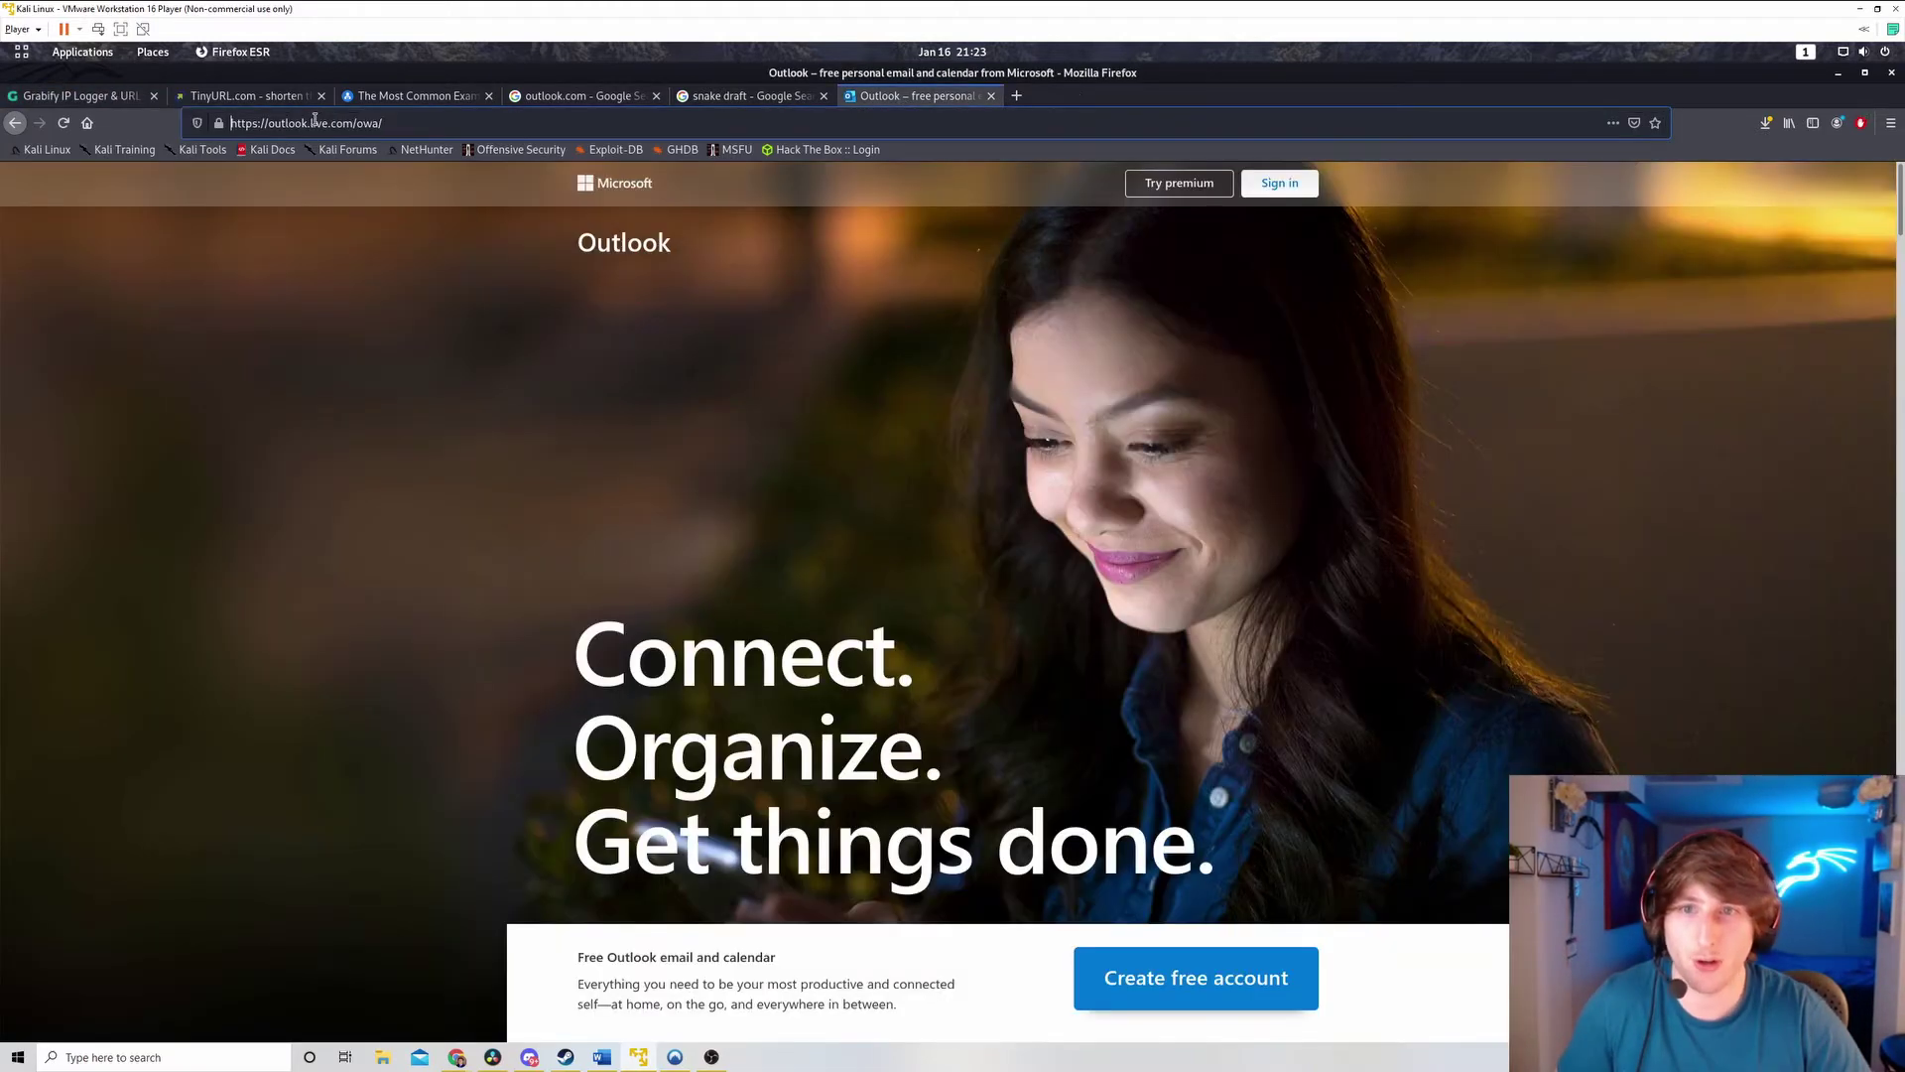
click(304, 123)
right_click(304, 123)
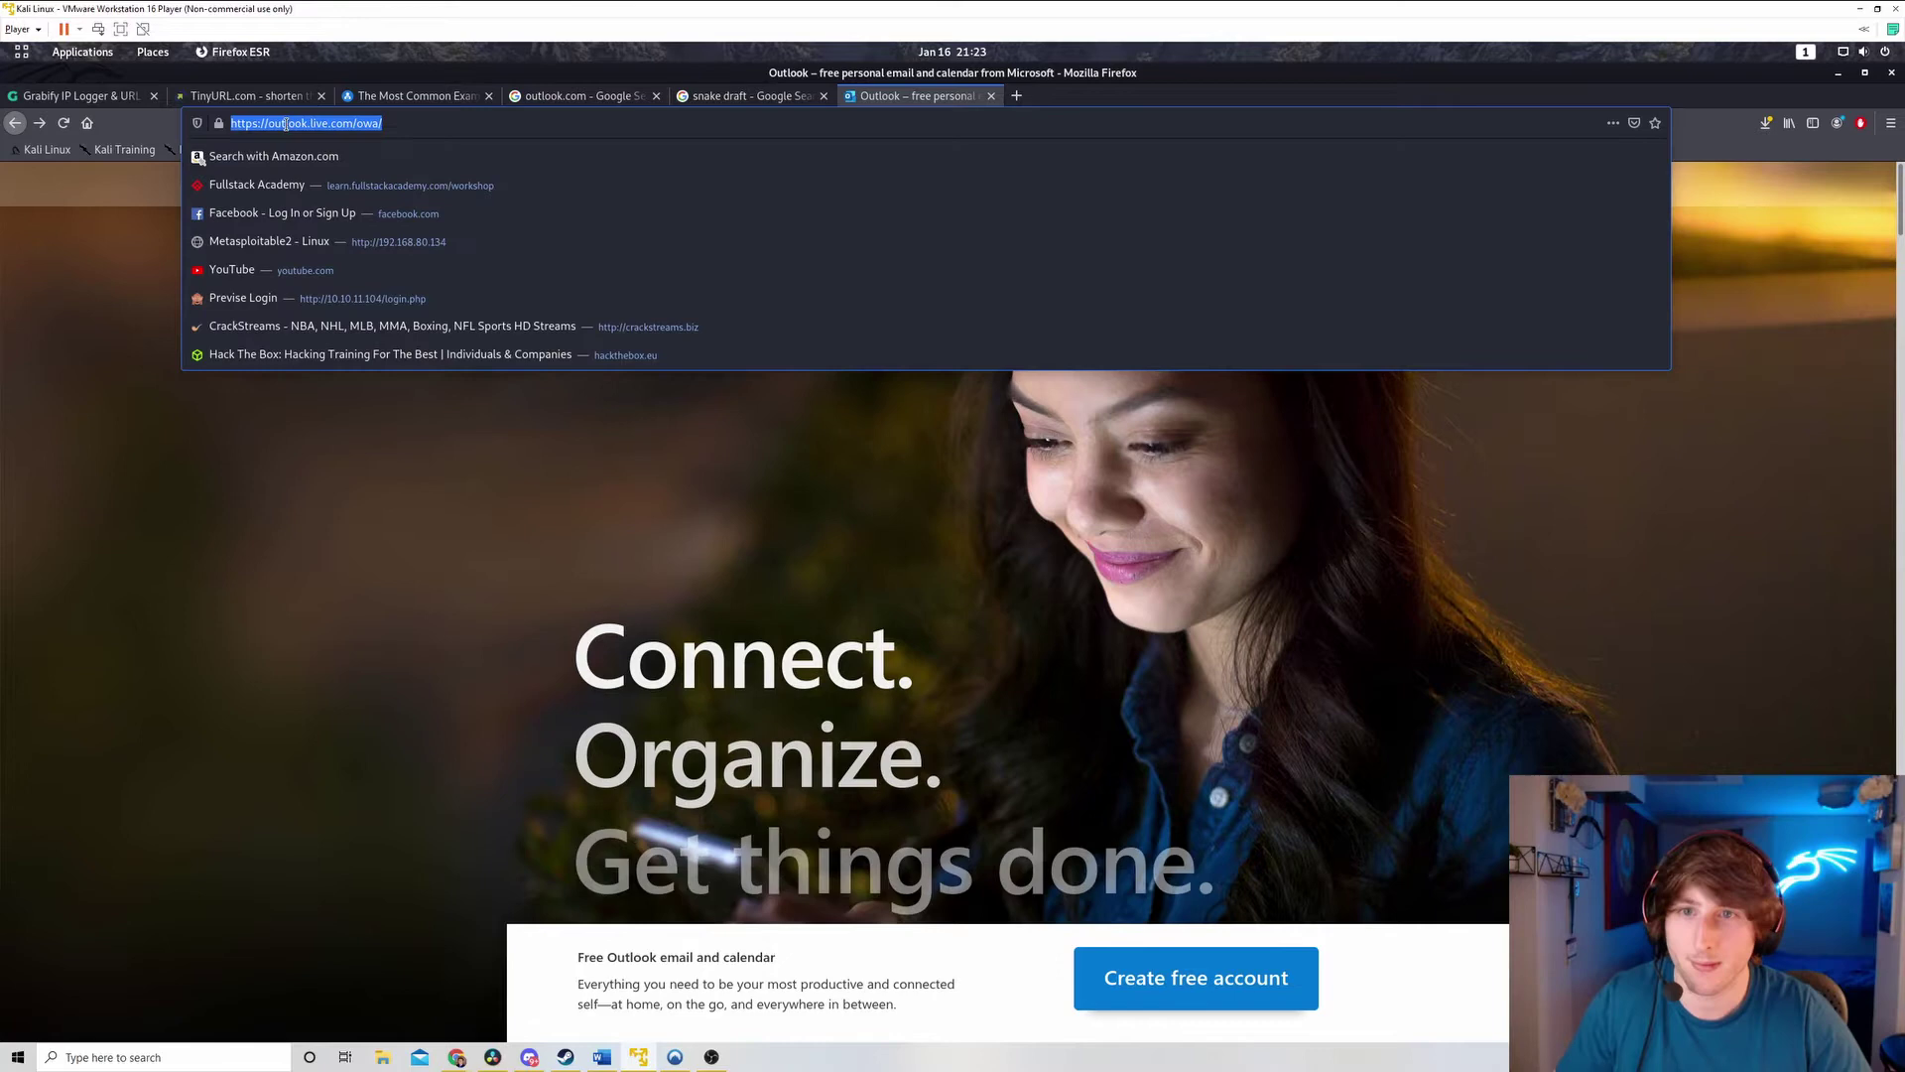
click(321, 177)
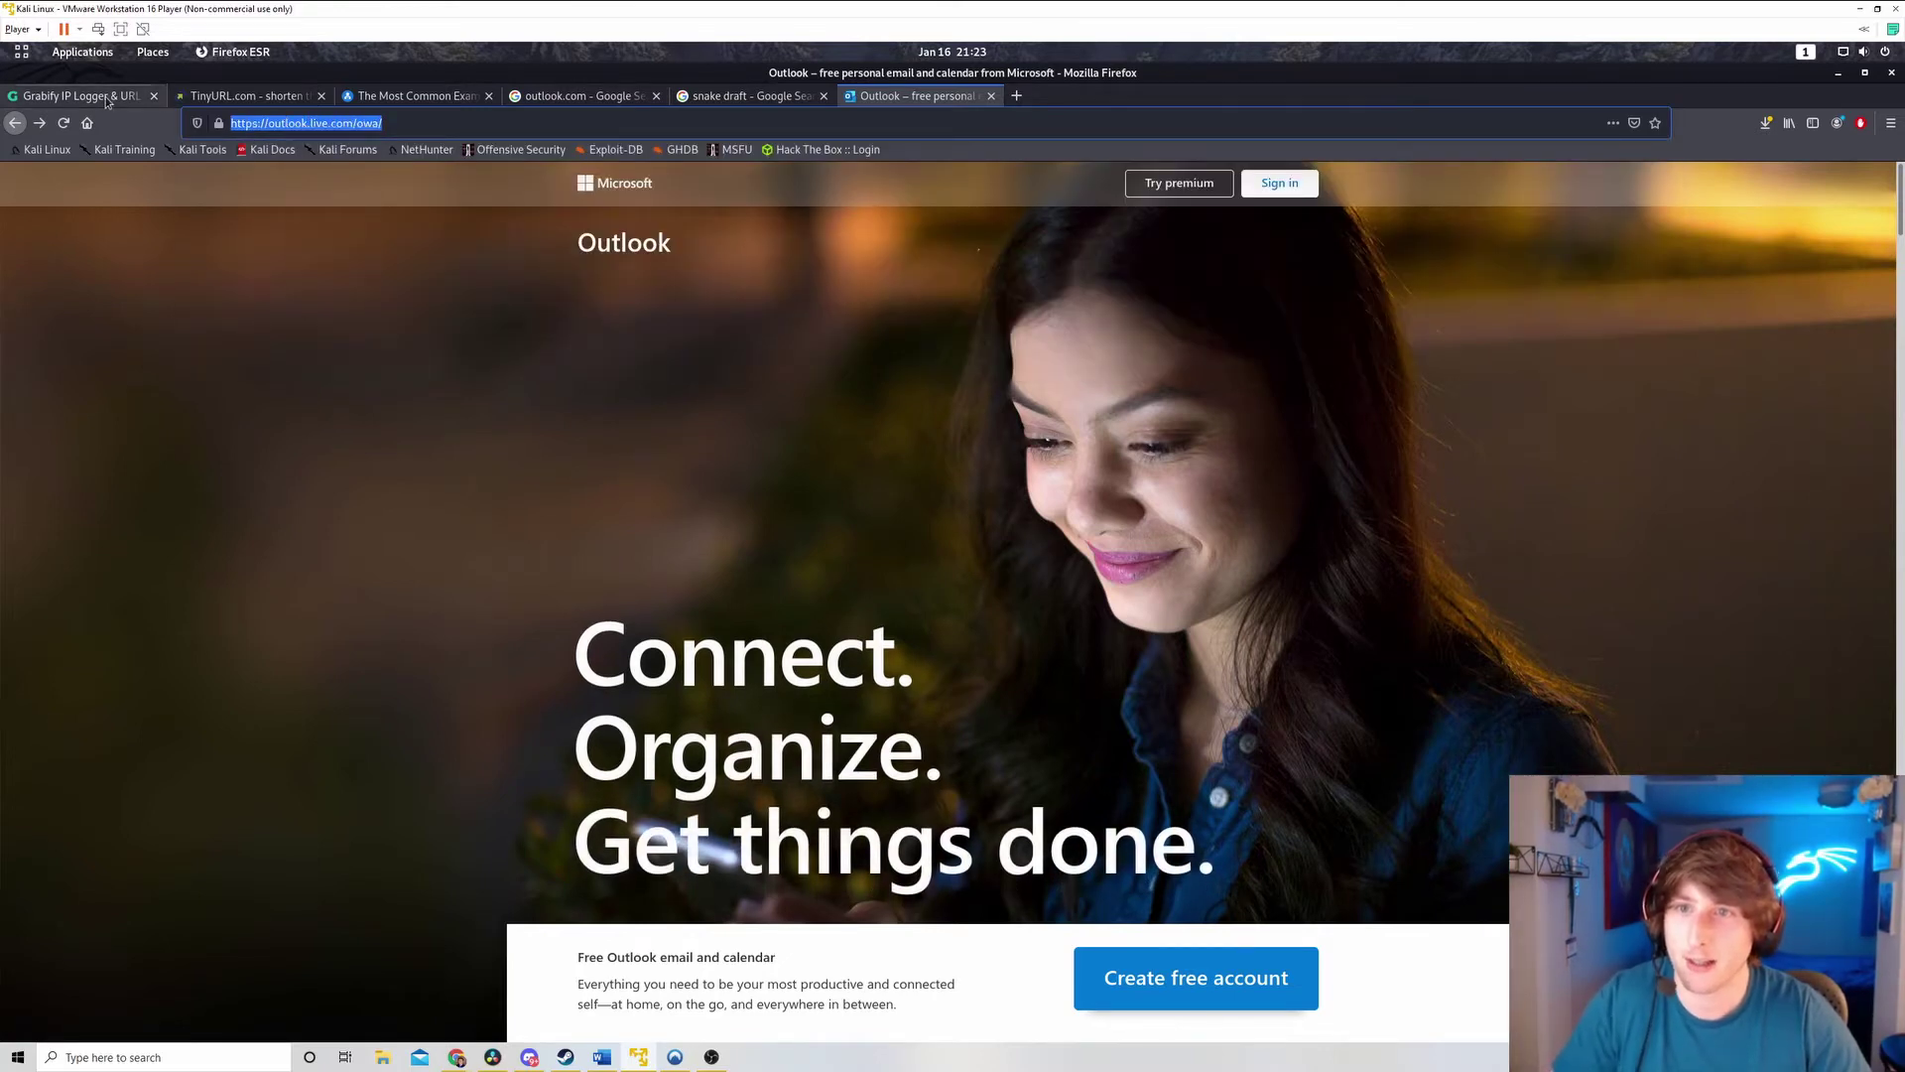
Step: Paste the Outlook address into Grabify's URL field and create the tracking link
click(80, 95)
right_click(698, 536)
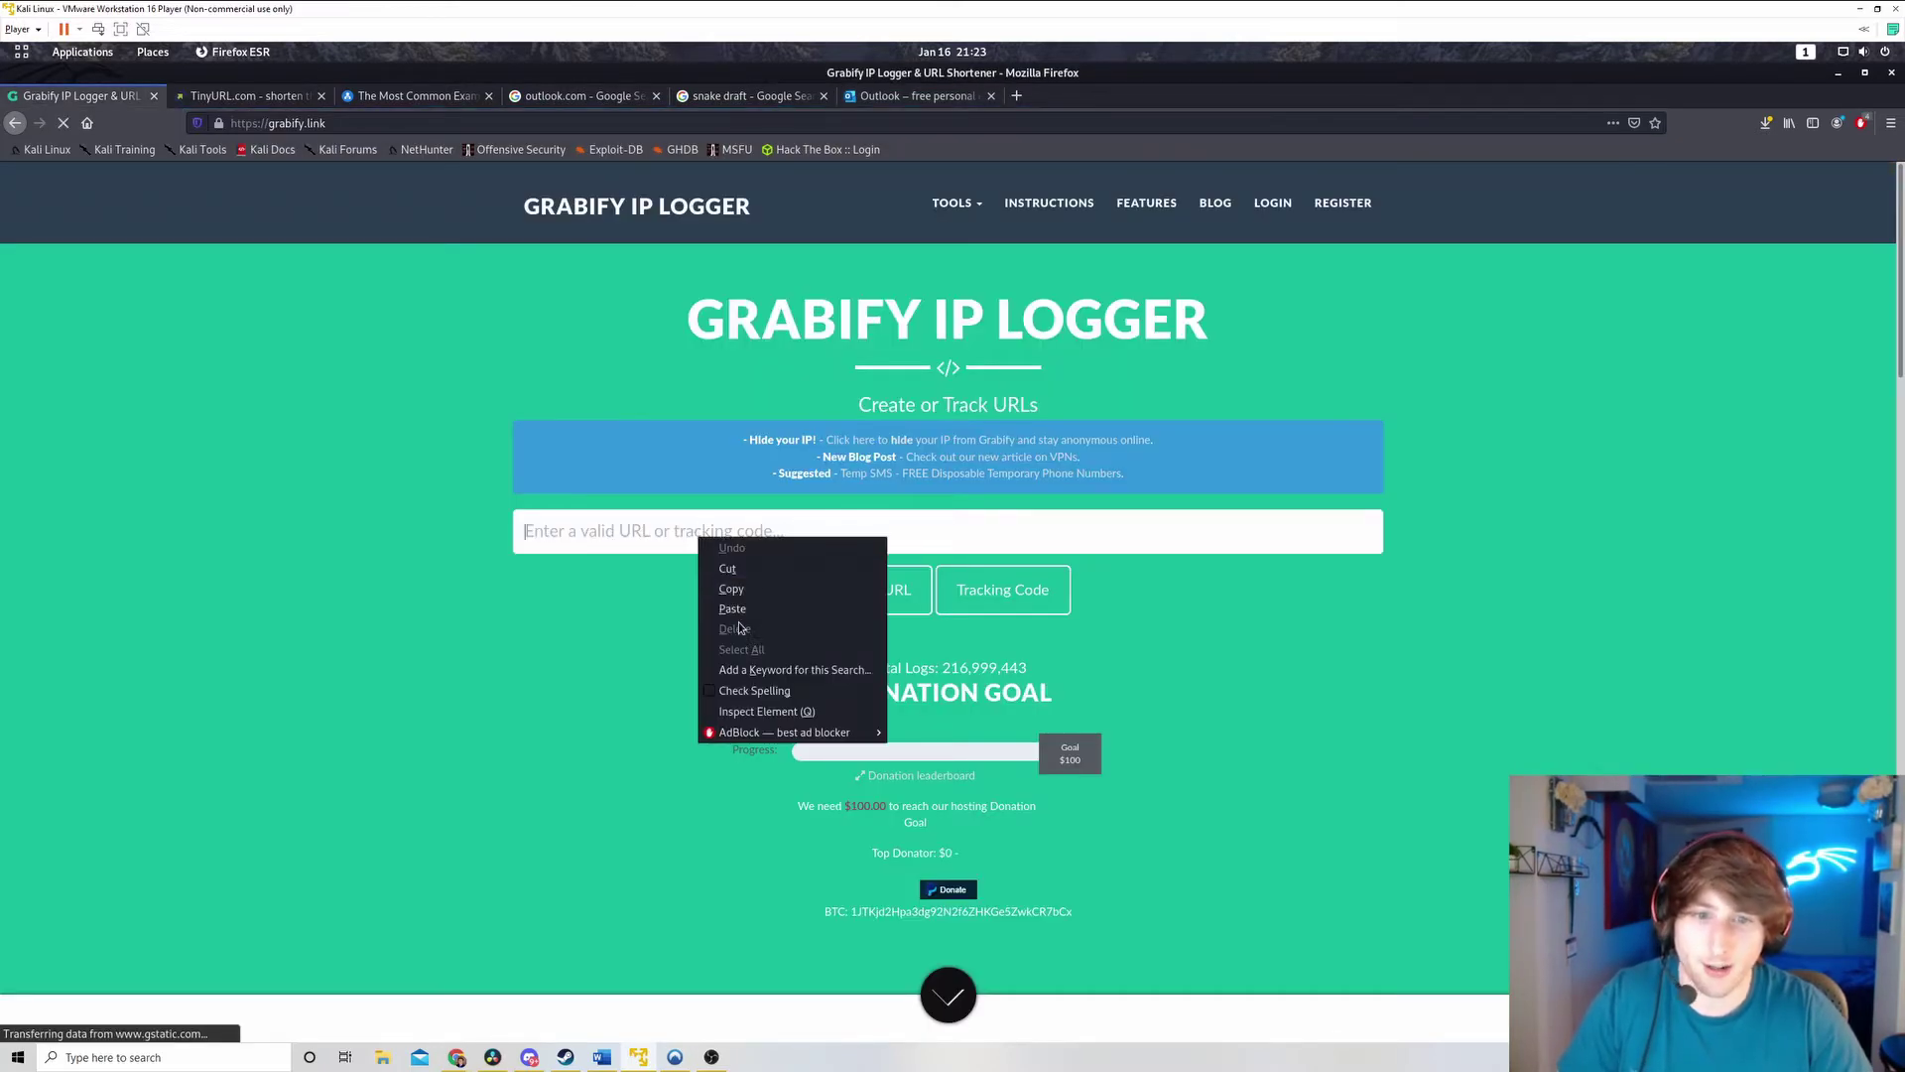
click(728, 593)
click(874, 596)
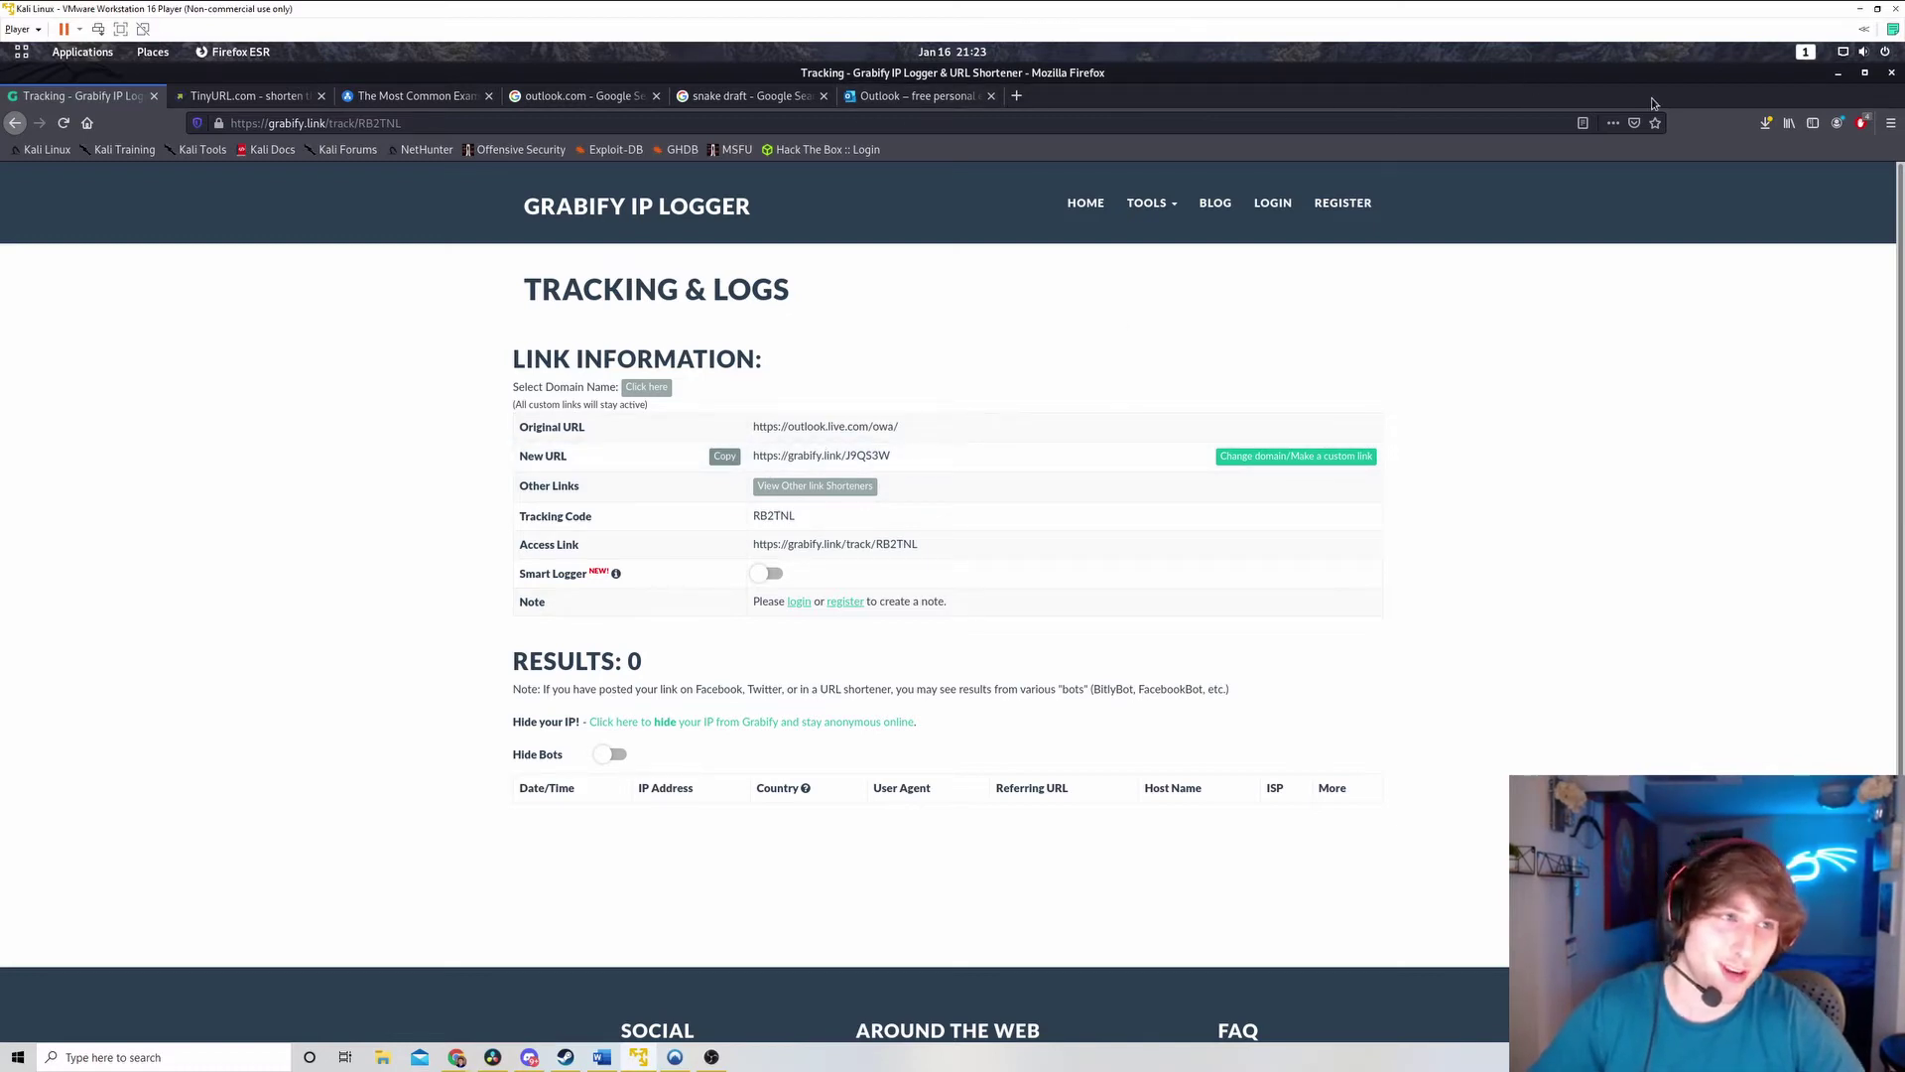
click(1839, 76)
click(920, 75)
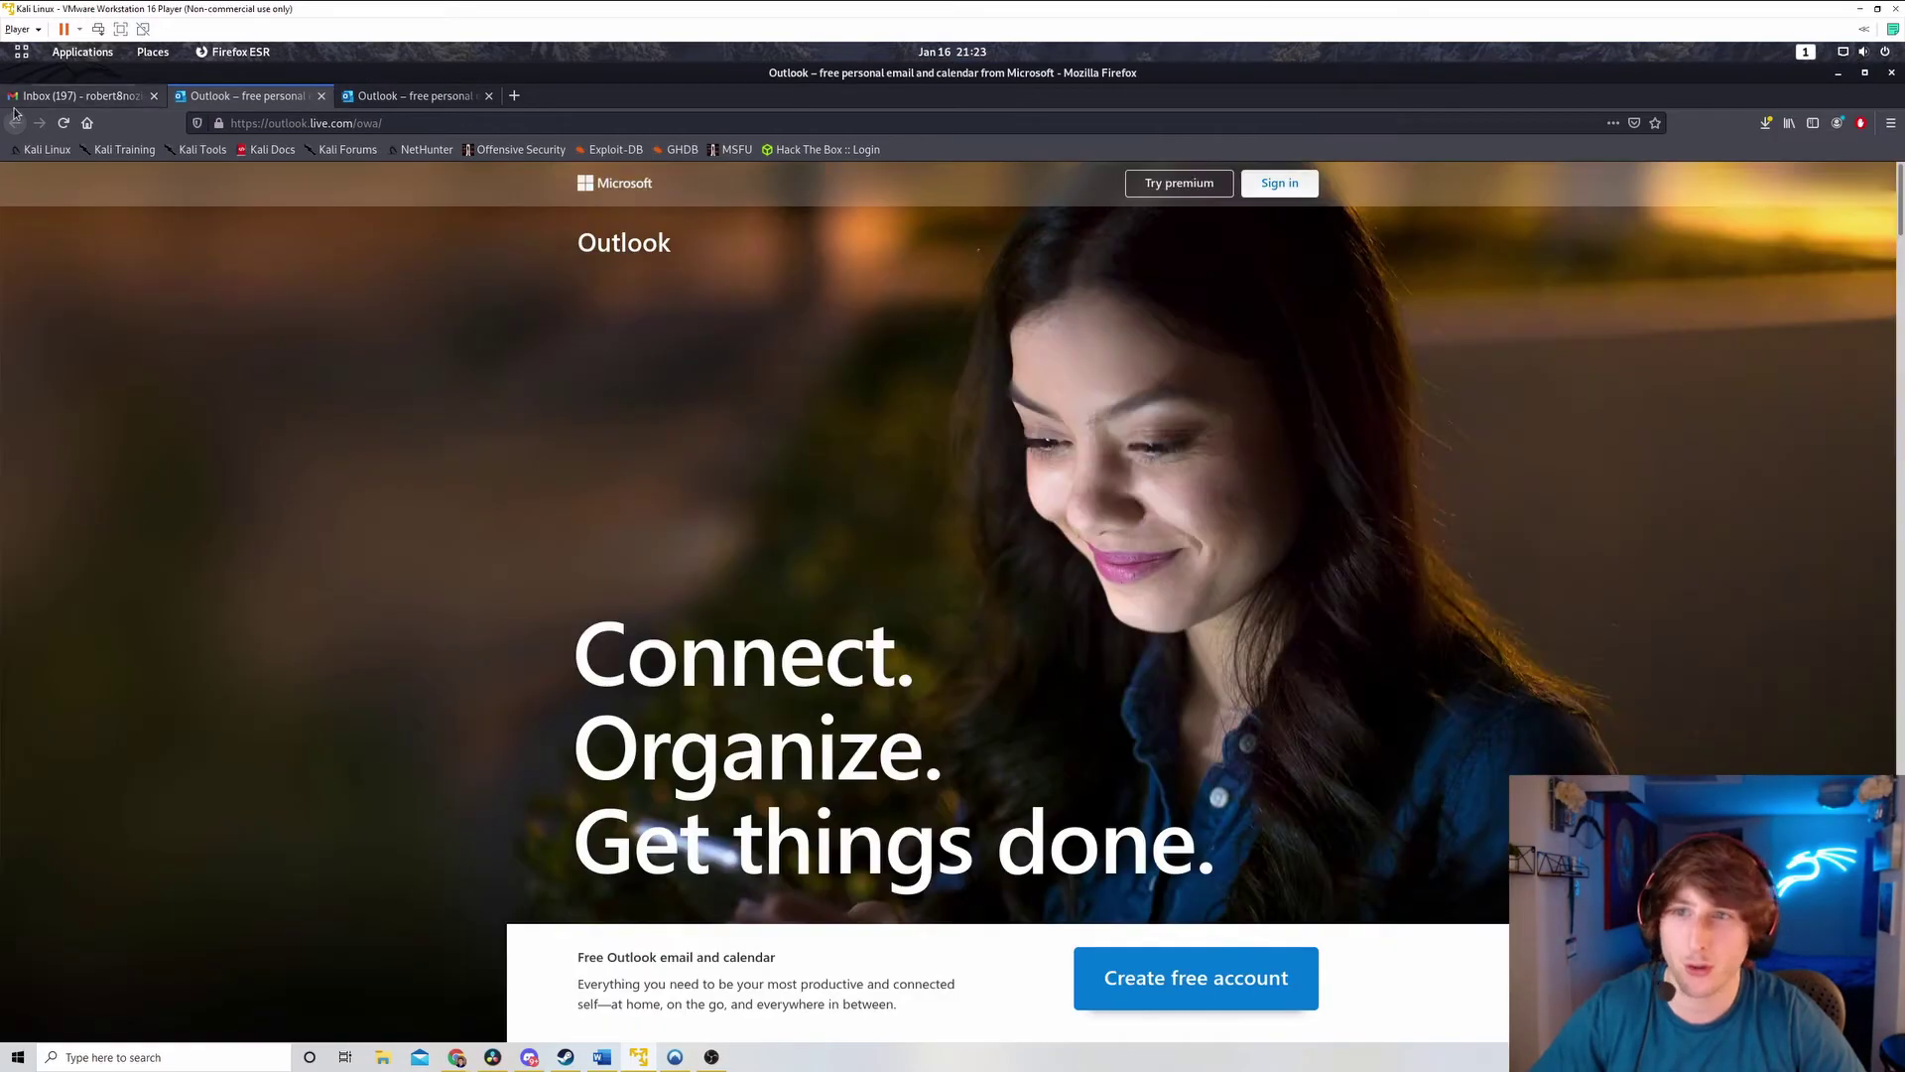
click(30, 94)
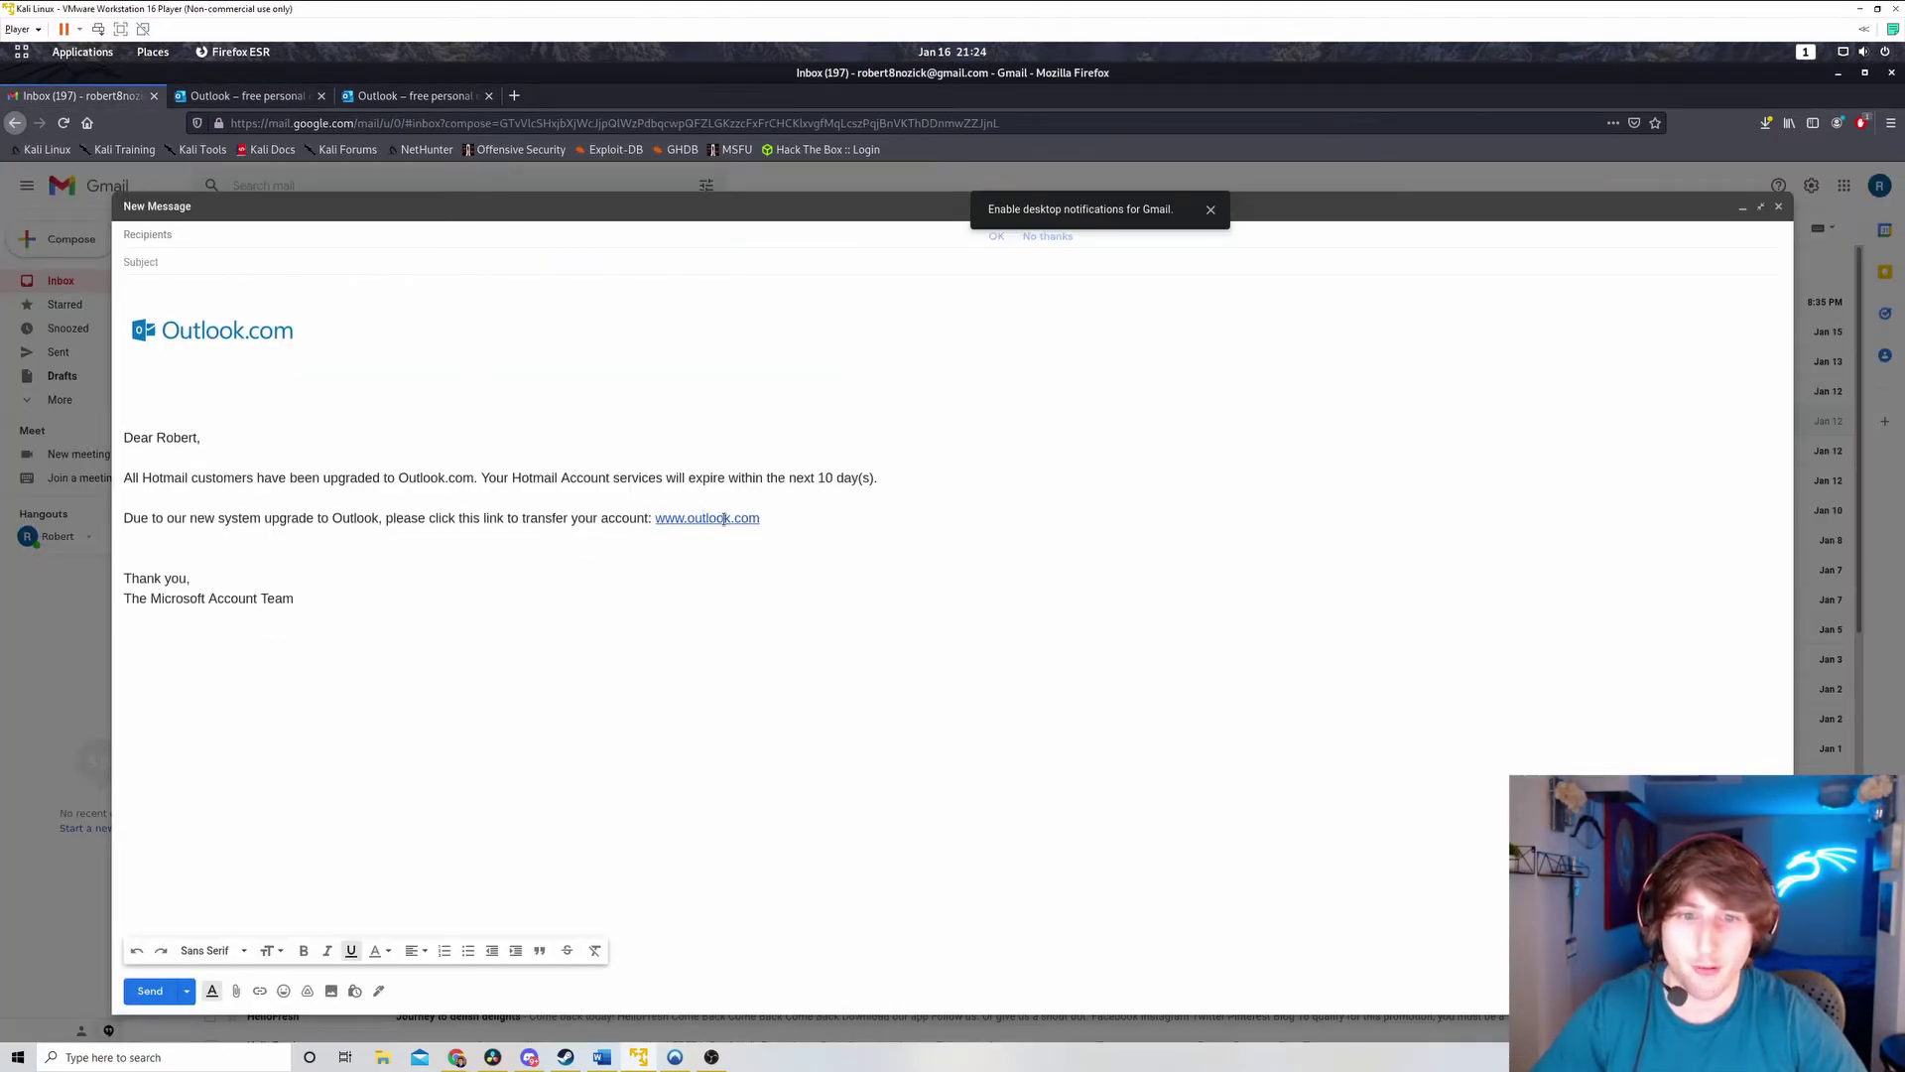
click(726, 518)
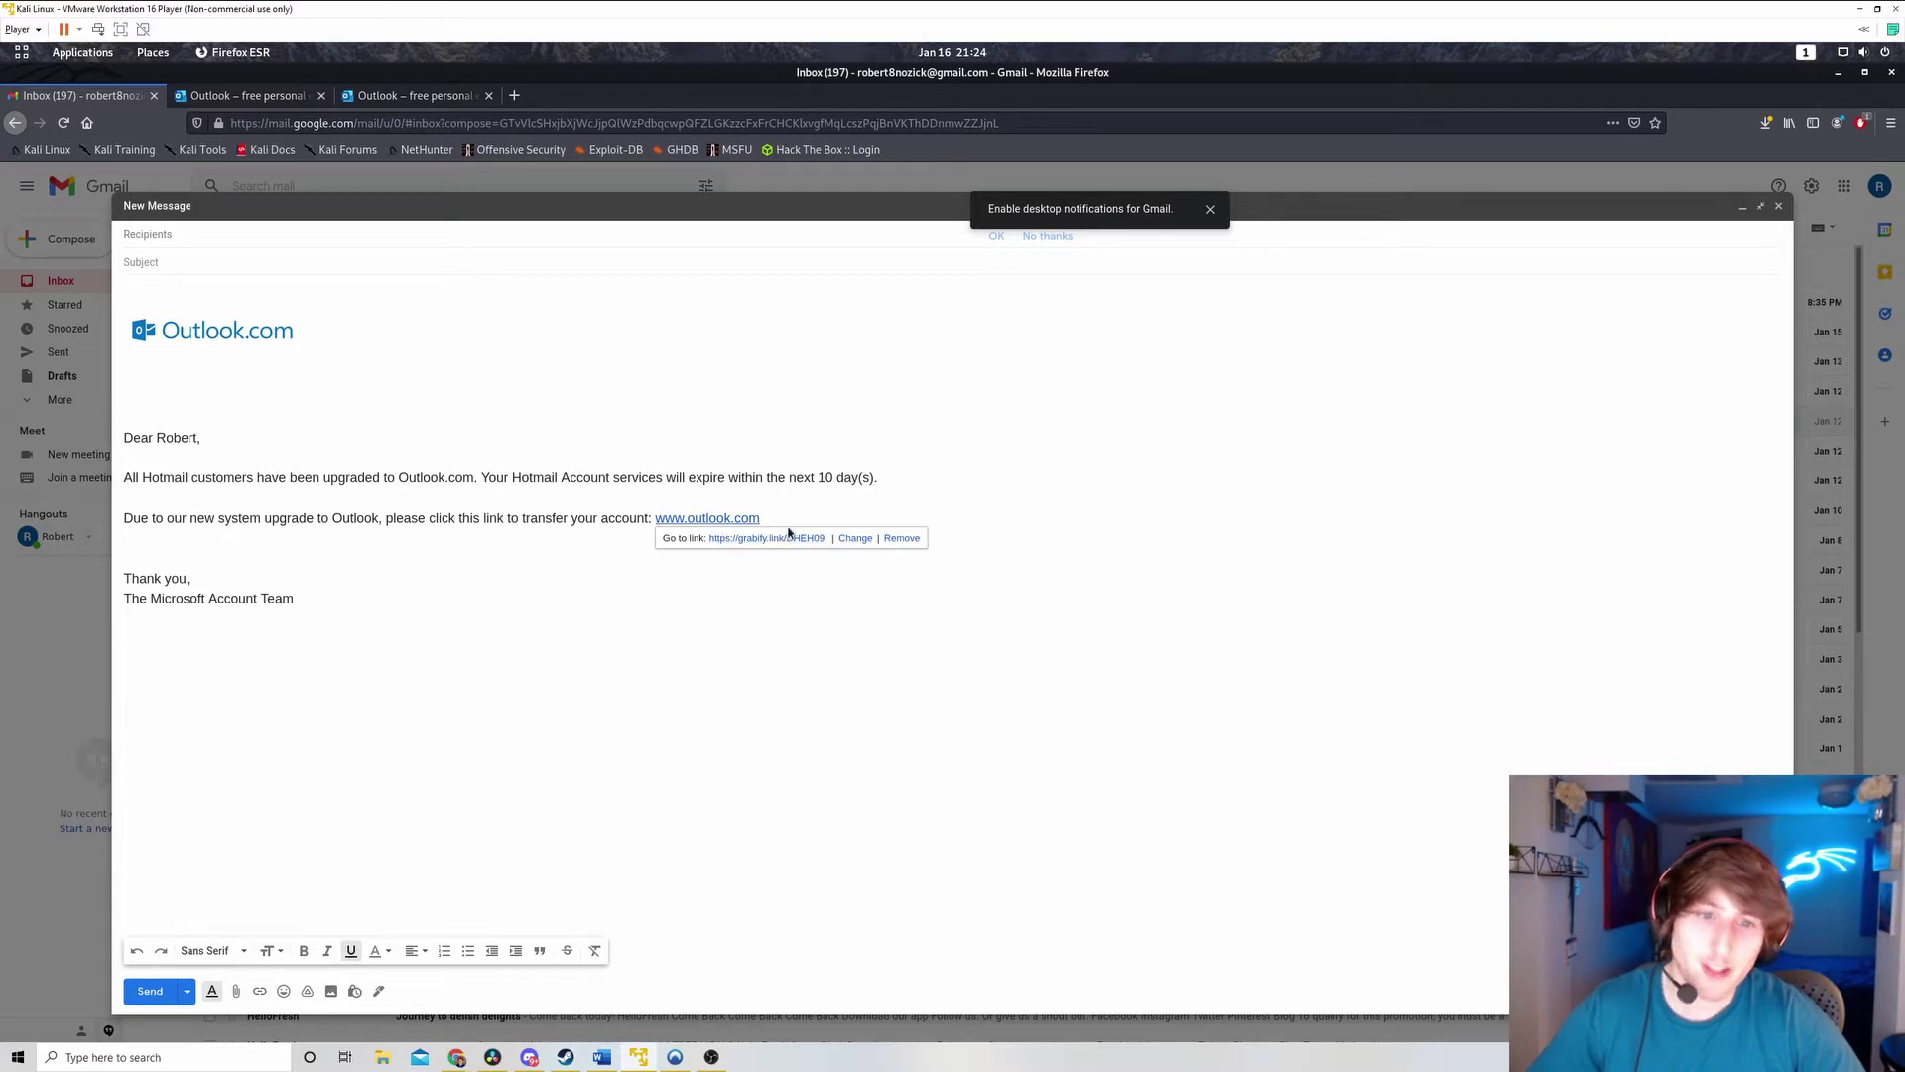
click(857, 537)
drag(1027, 606, 866, 606)
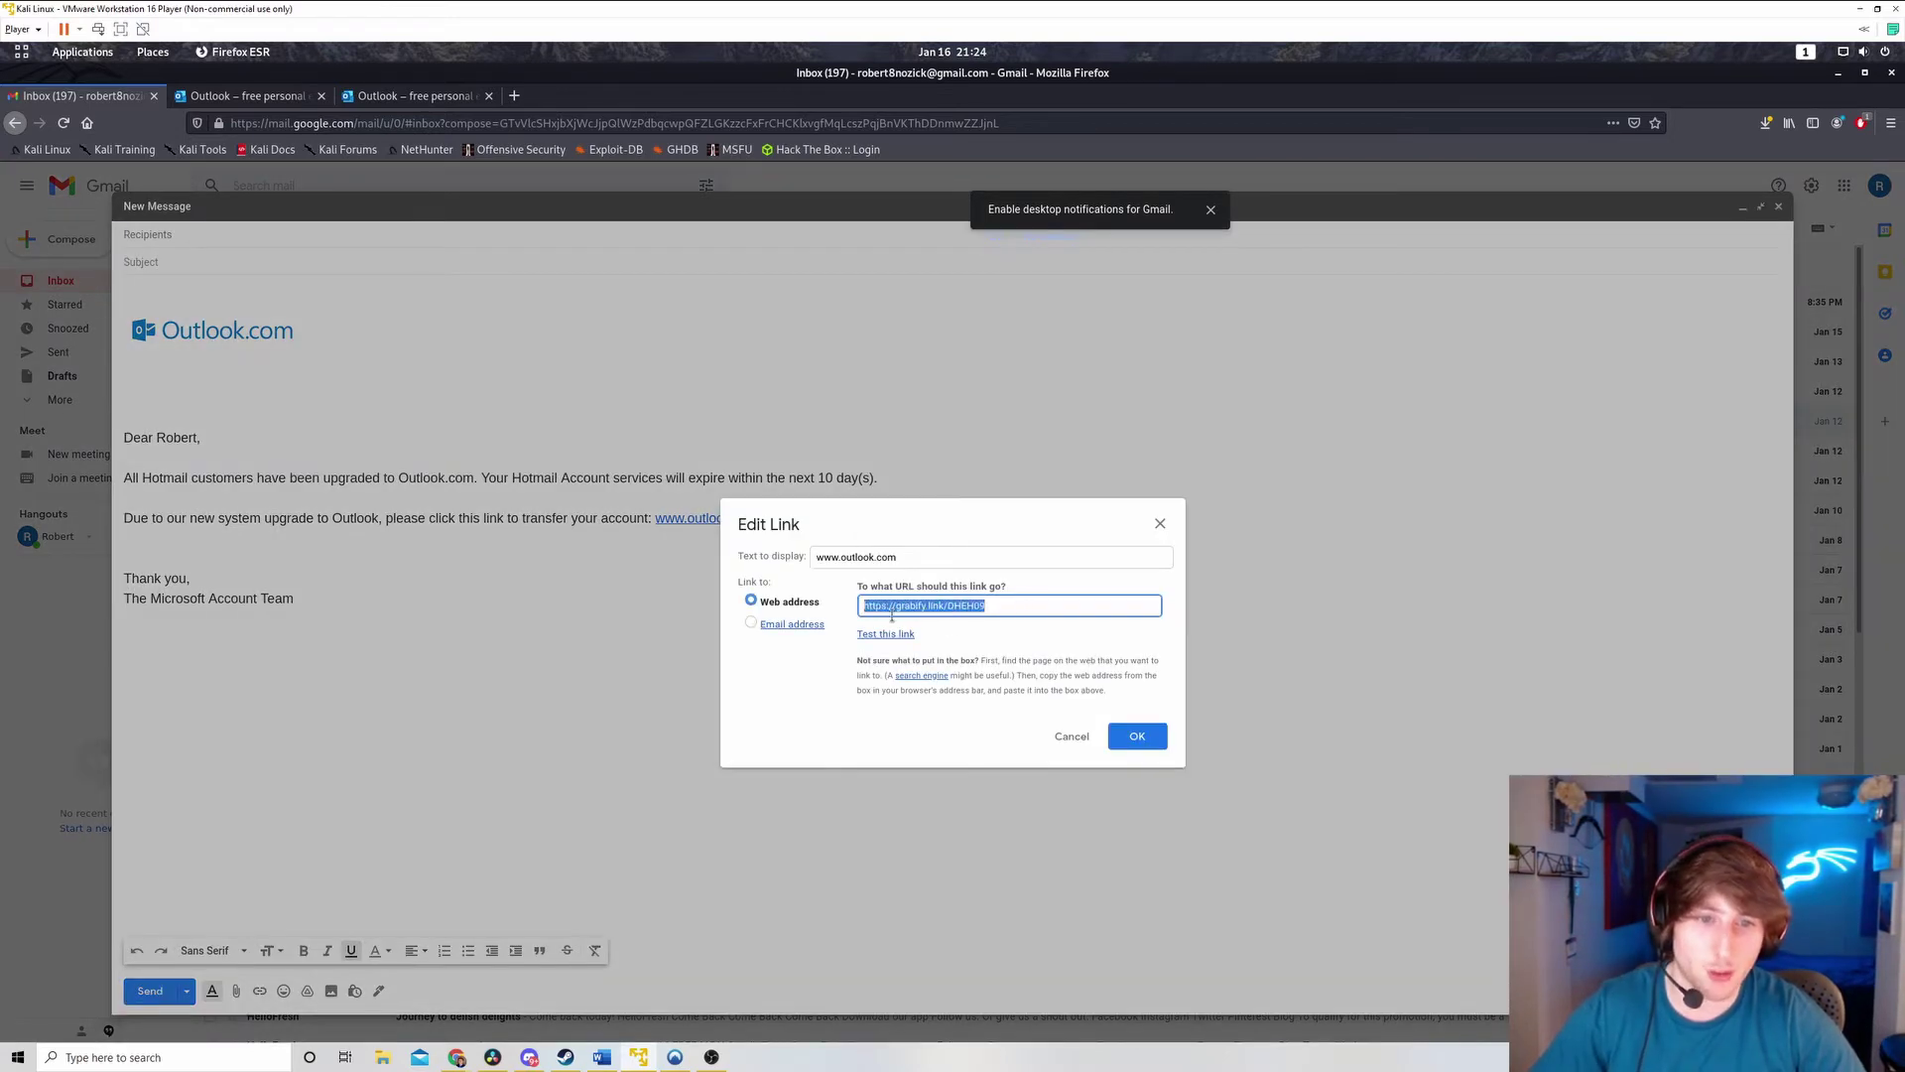
right_click(950, 612)
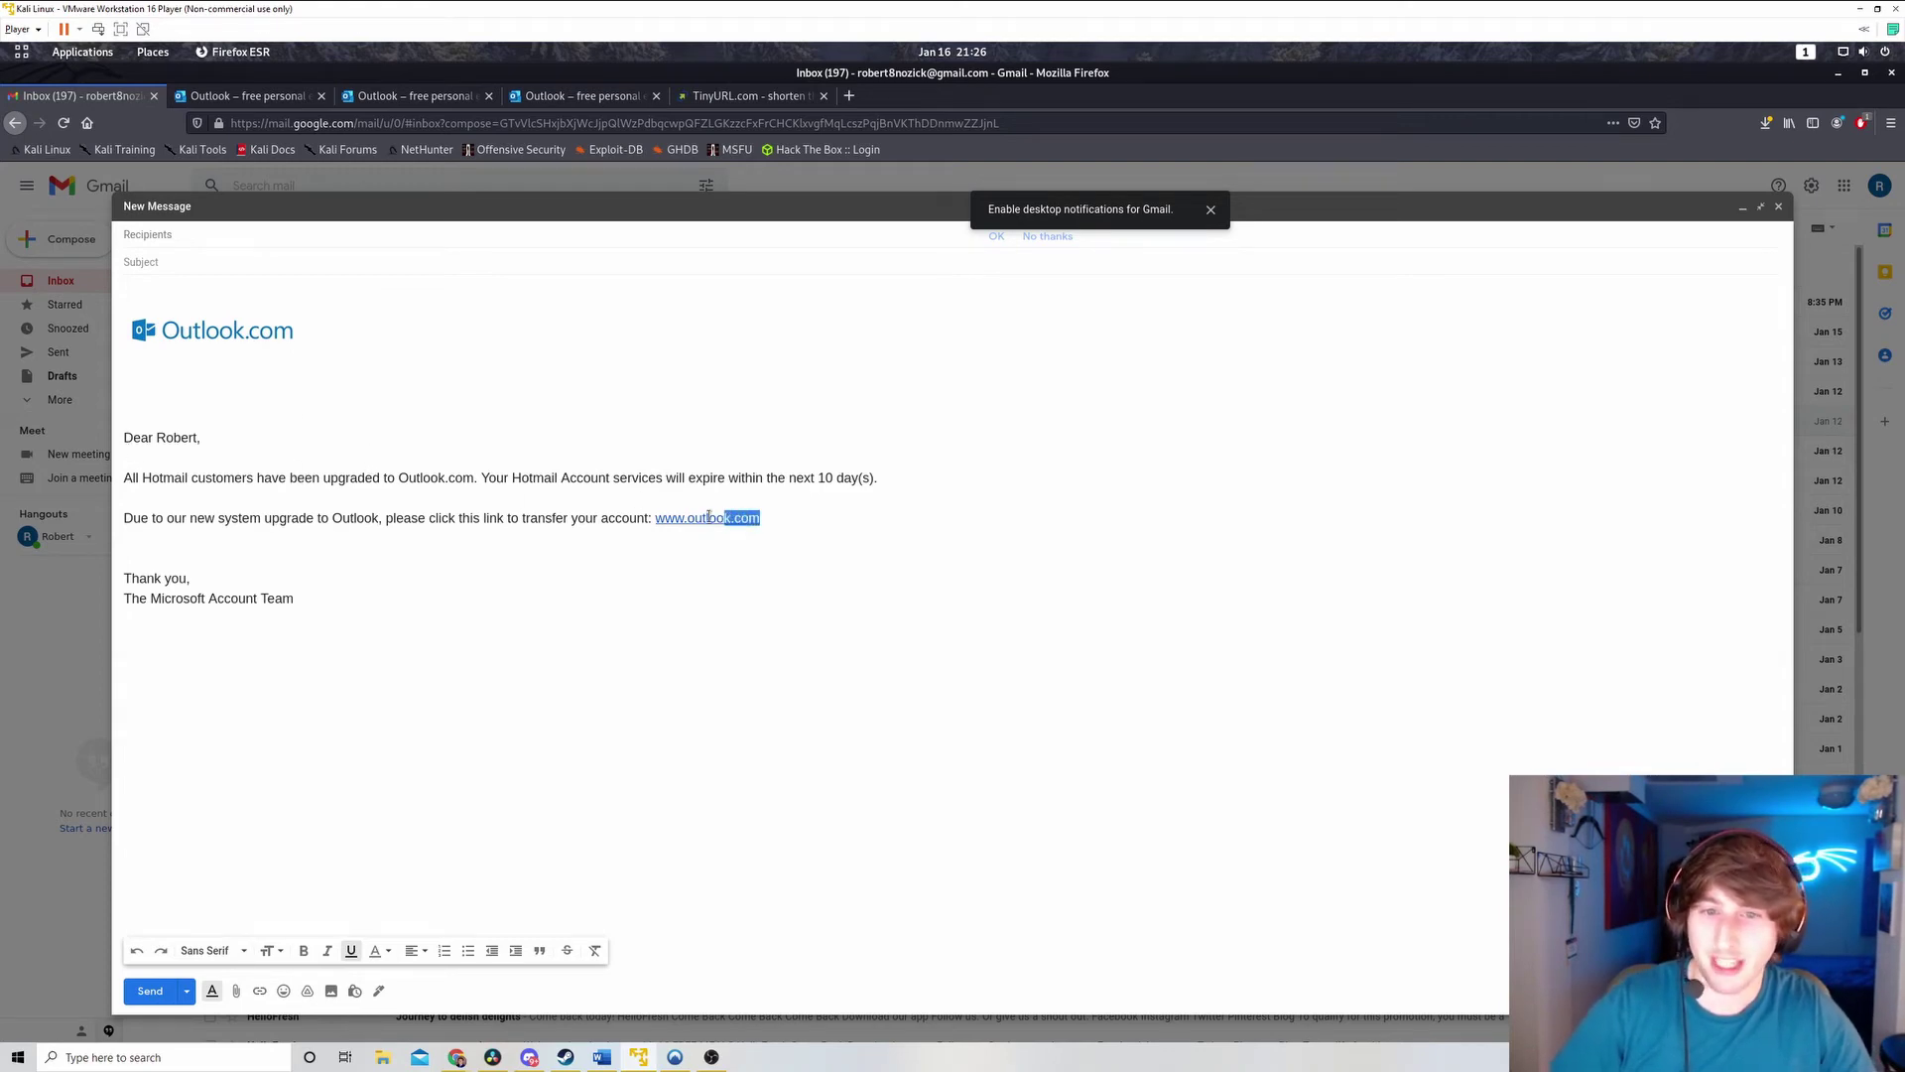
drag(763, 521, 655, 518)
key(BackSpace)
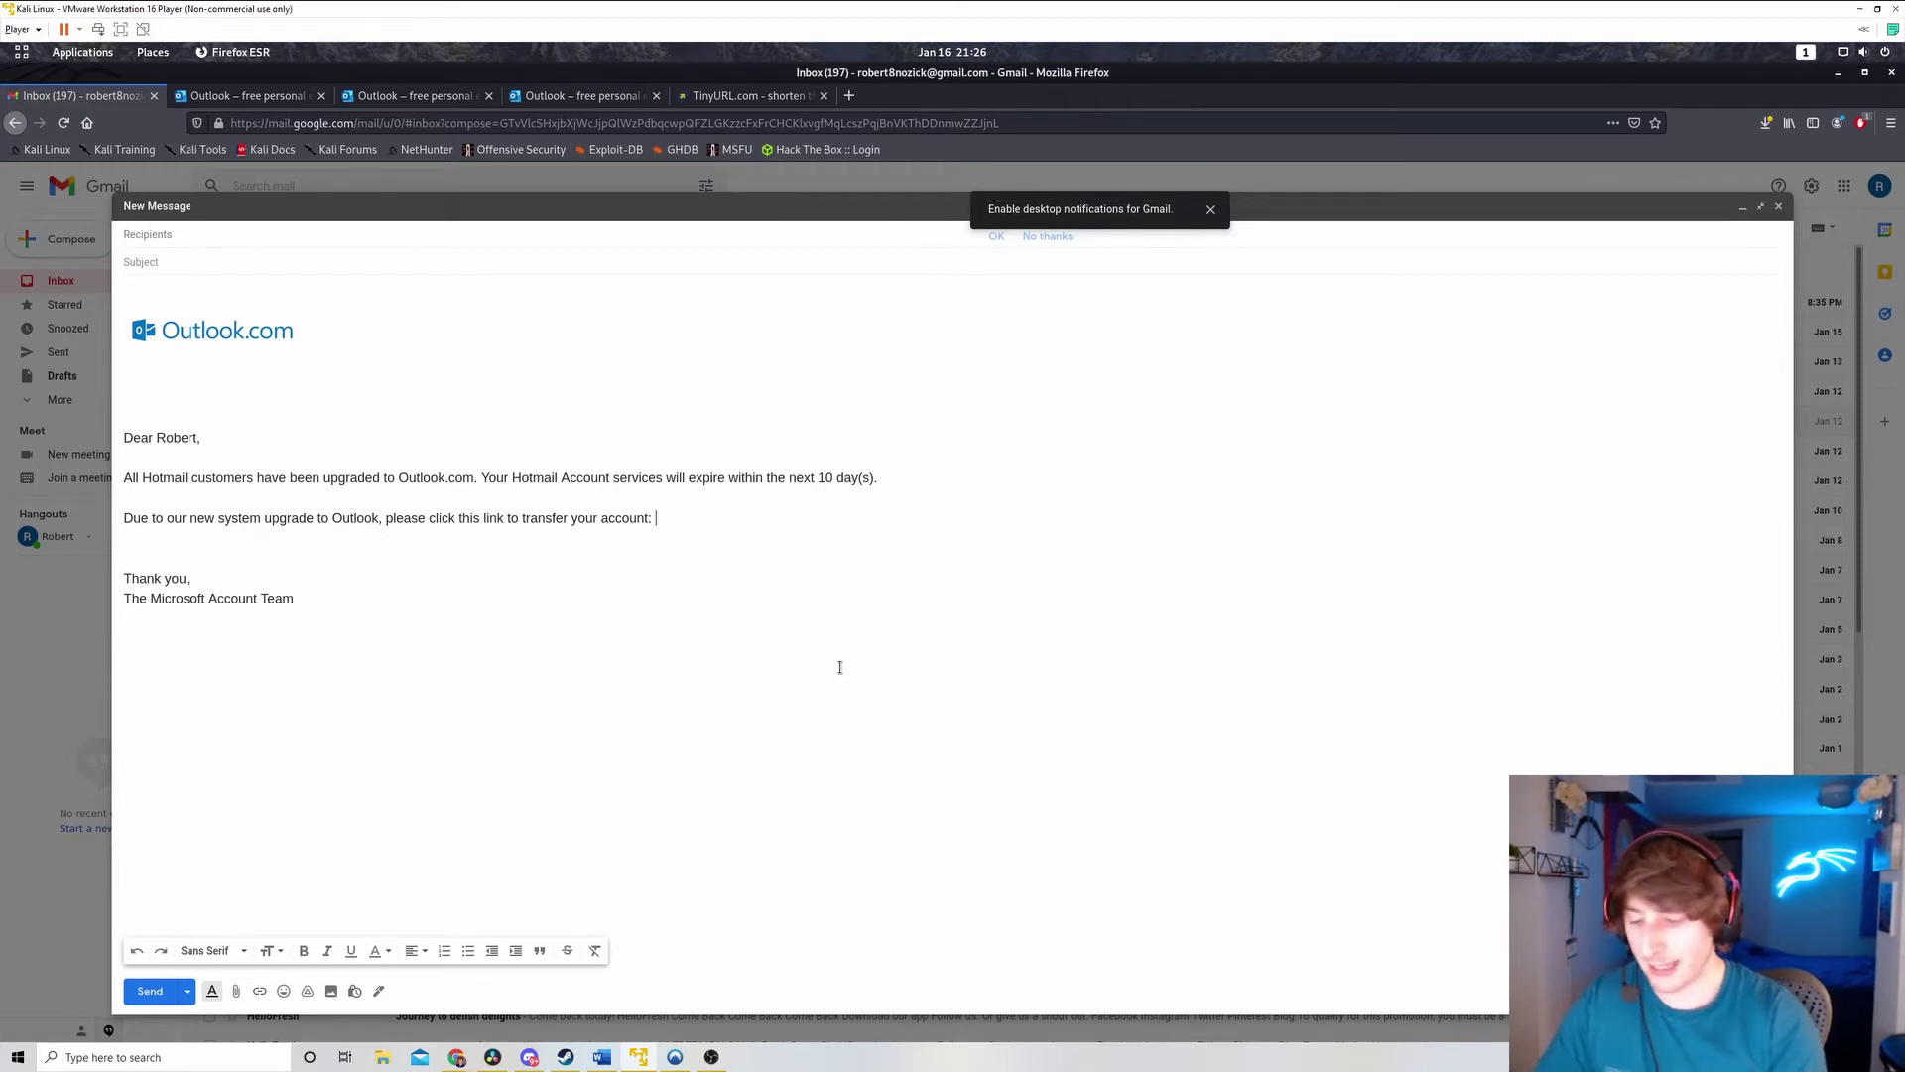
text(www.)
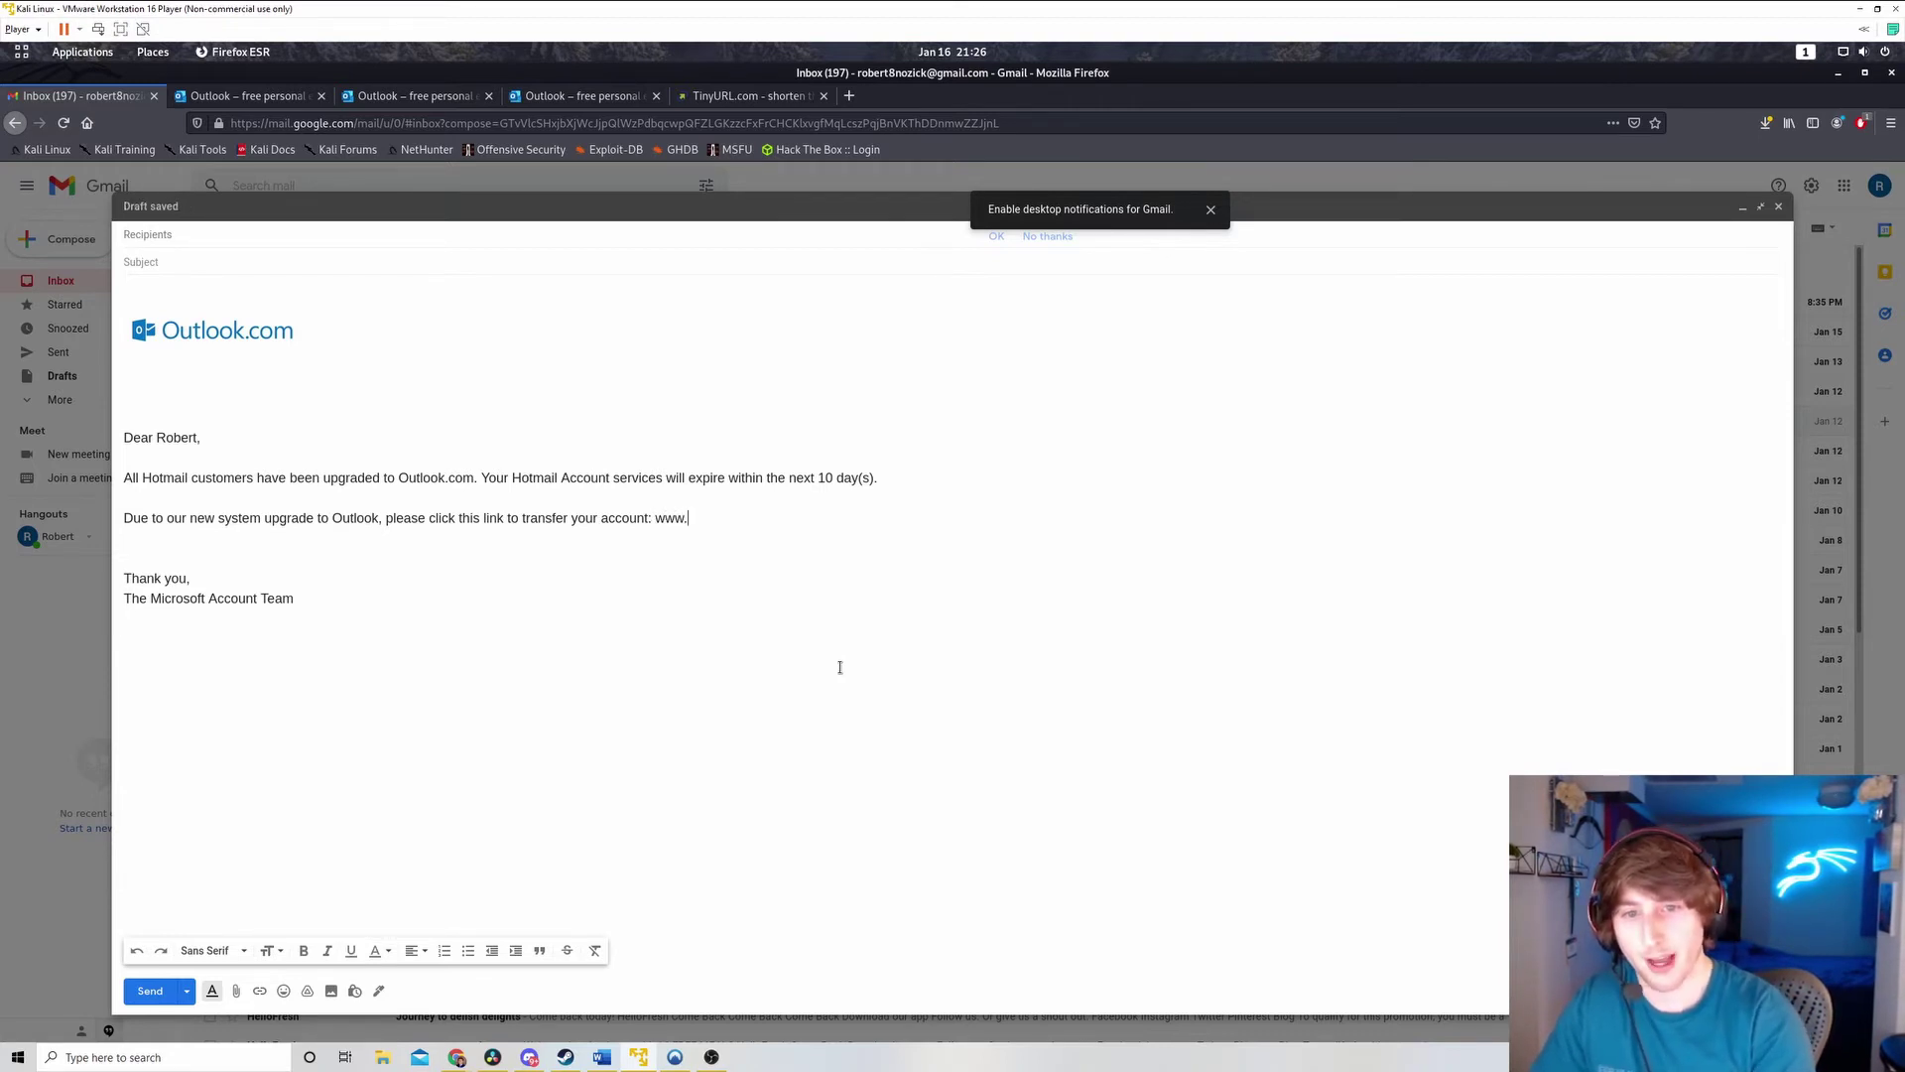
text(outlook.com)
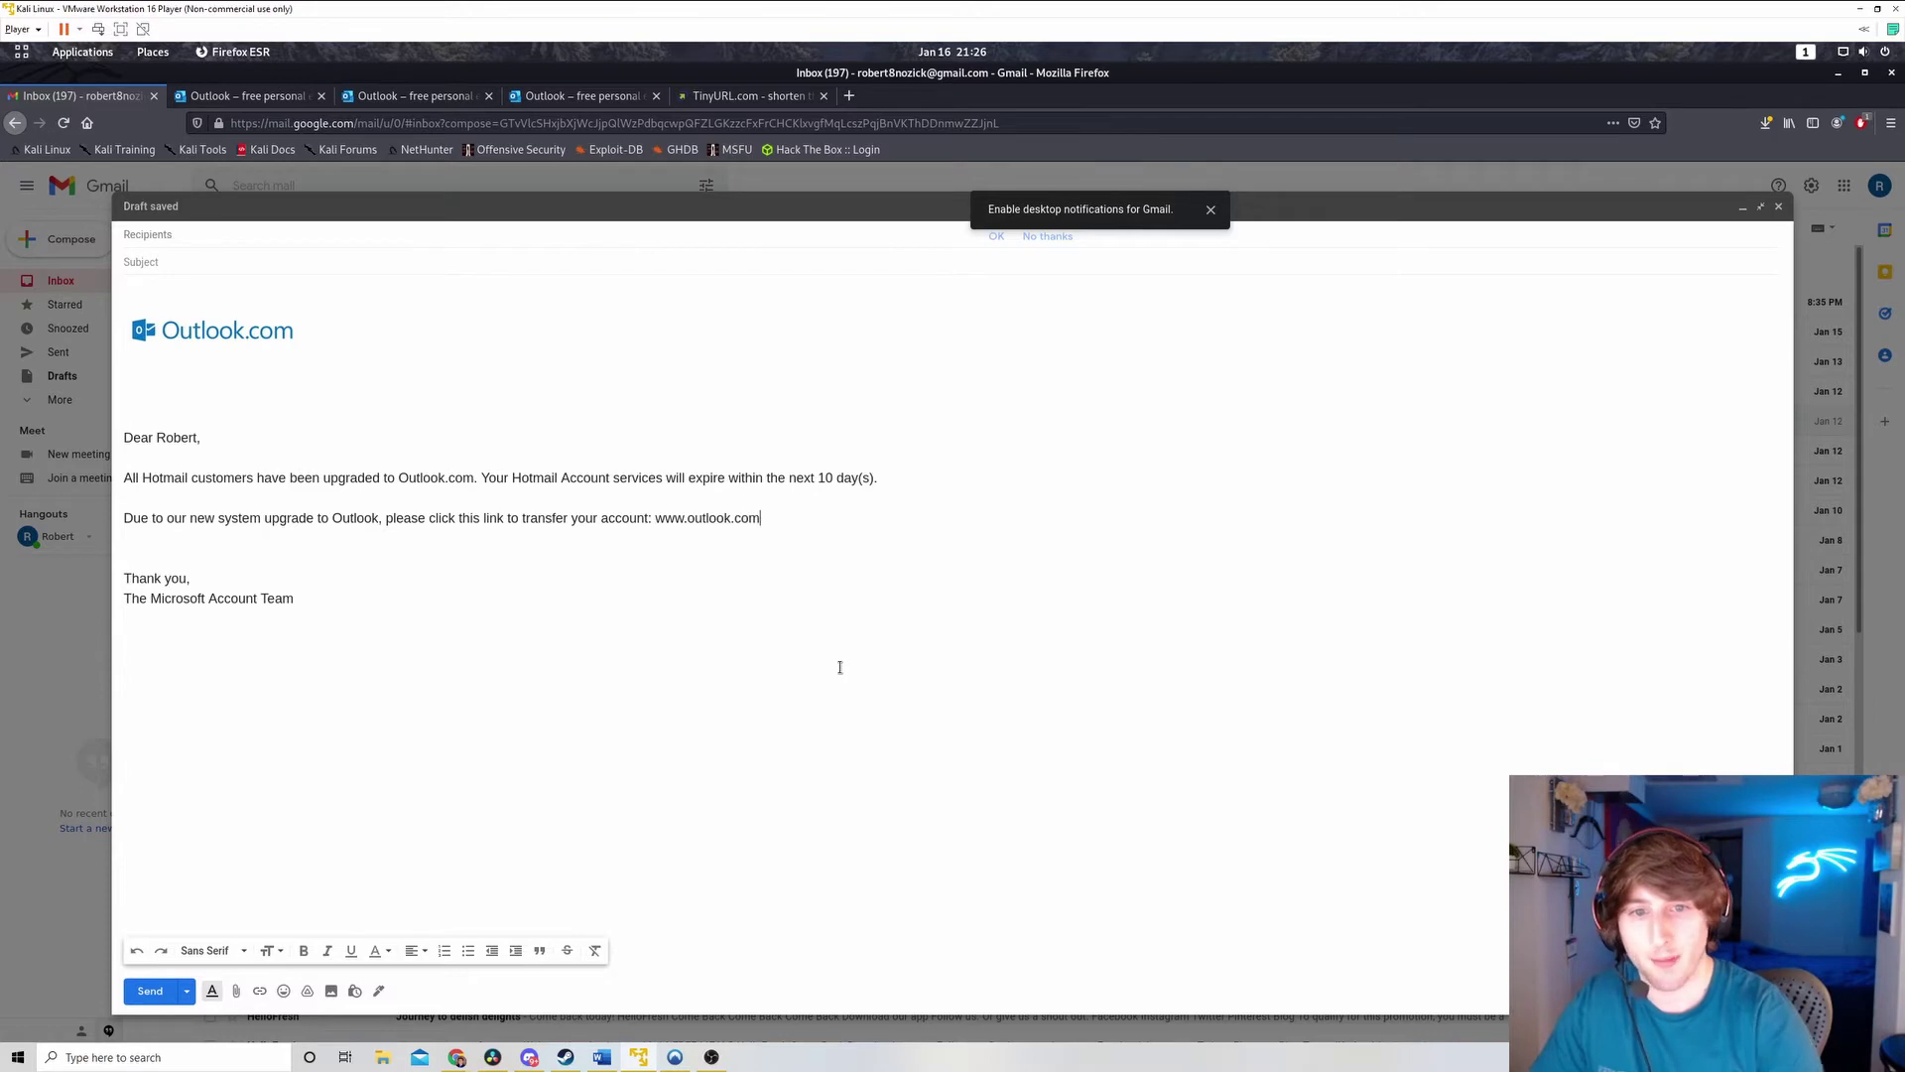
triple_click(710, 520)
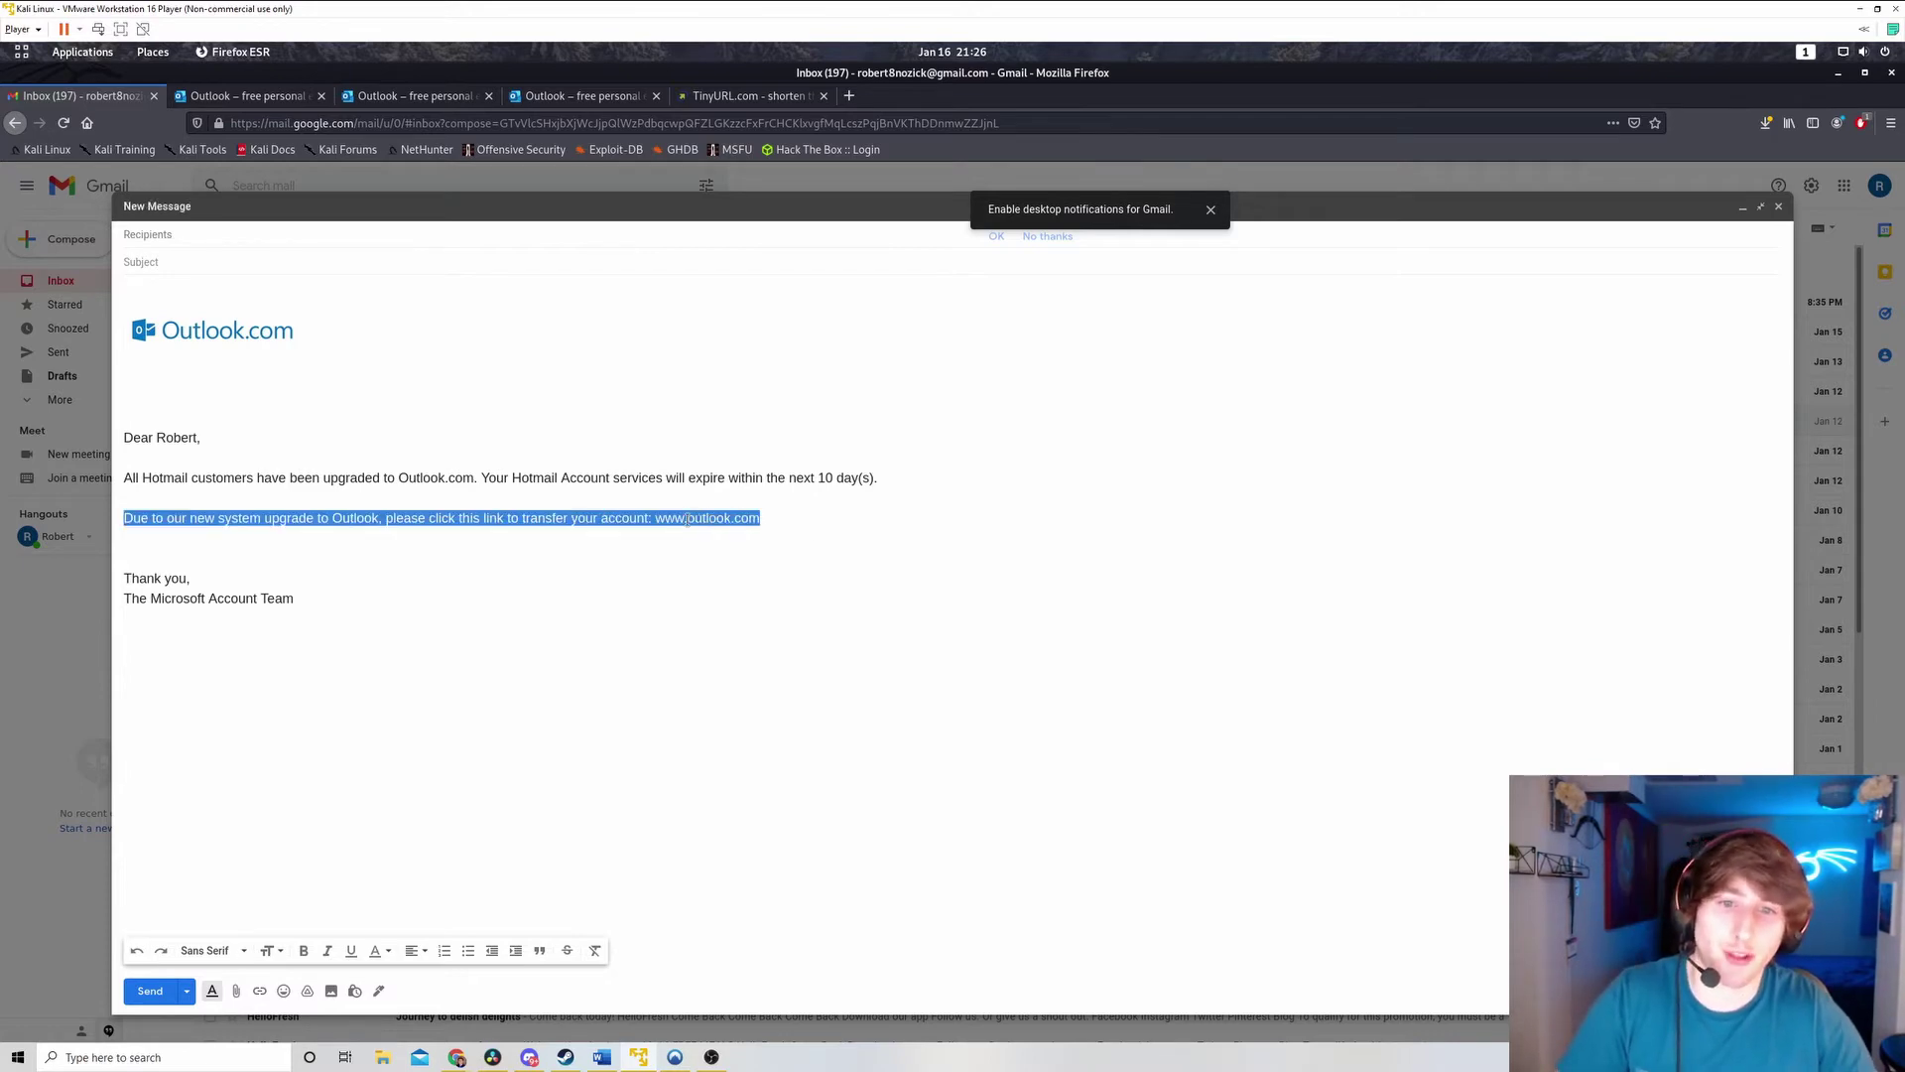
drag(655, 520, 775, 517)
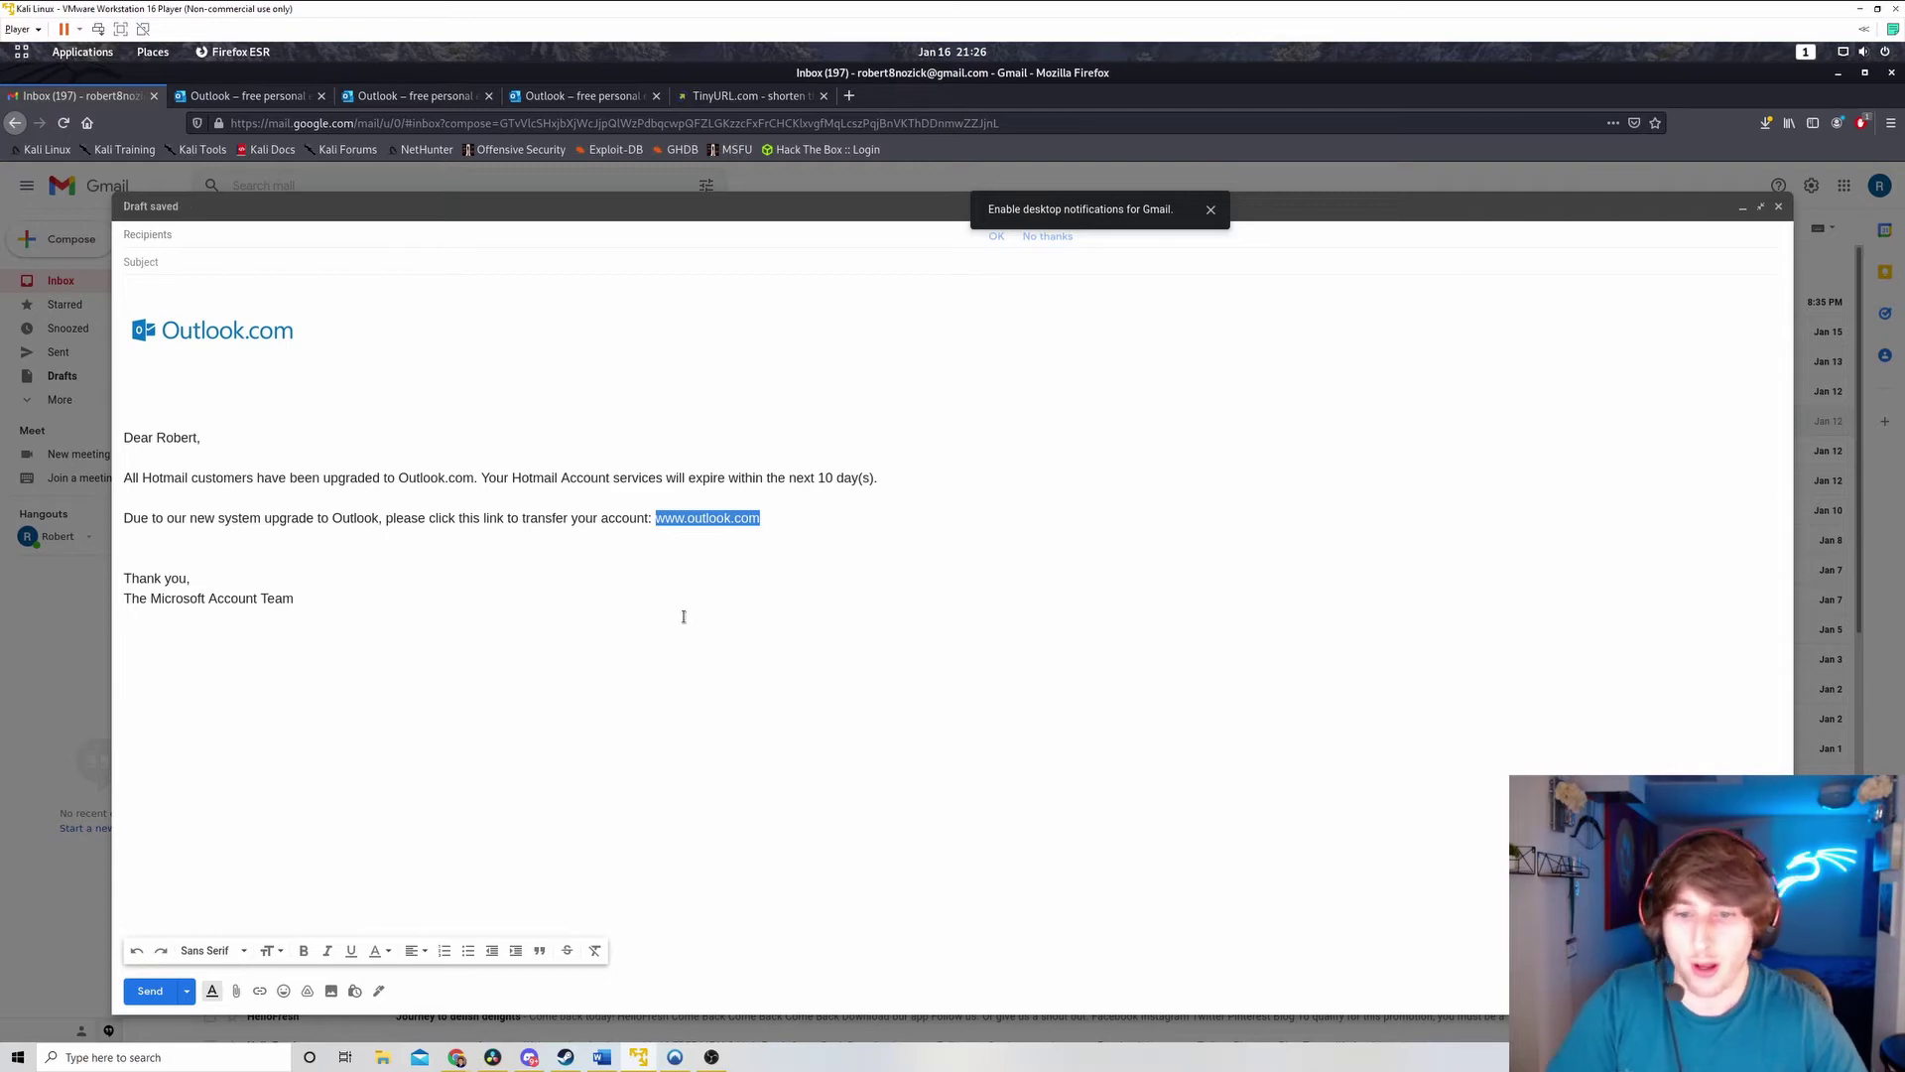
click(260, 992)
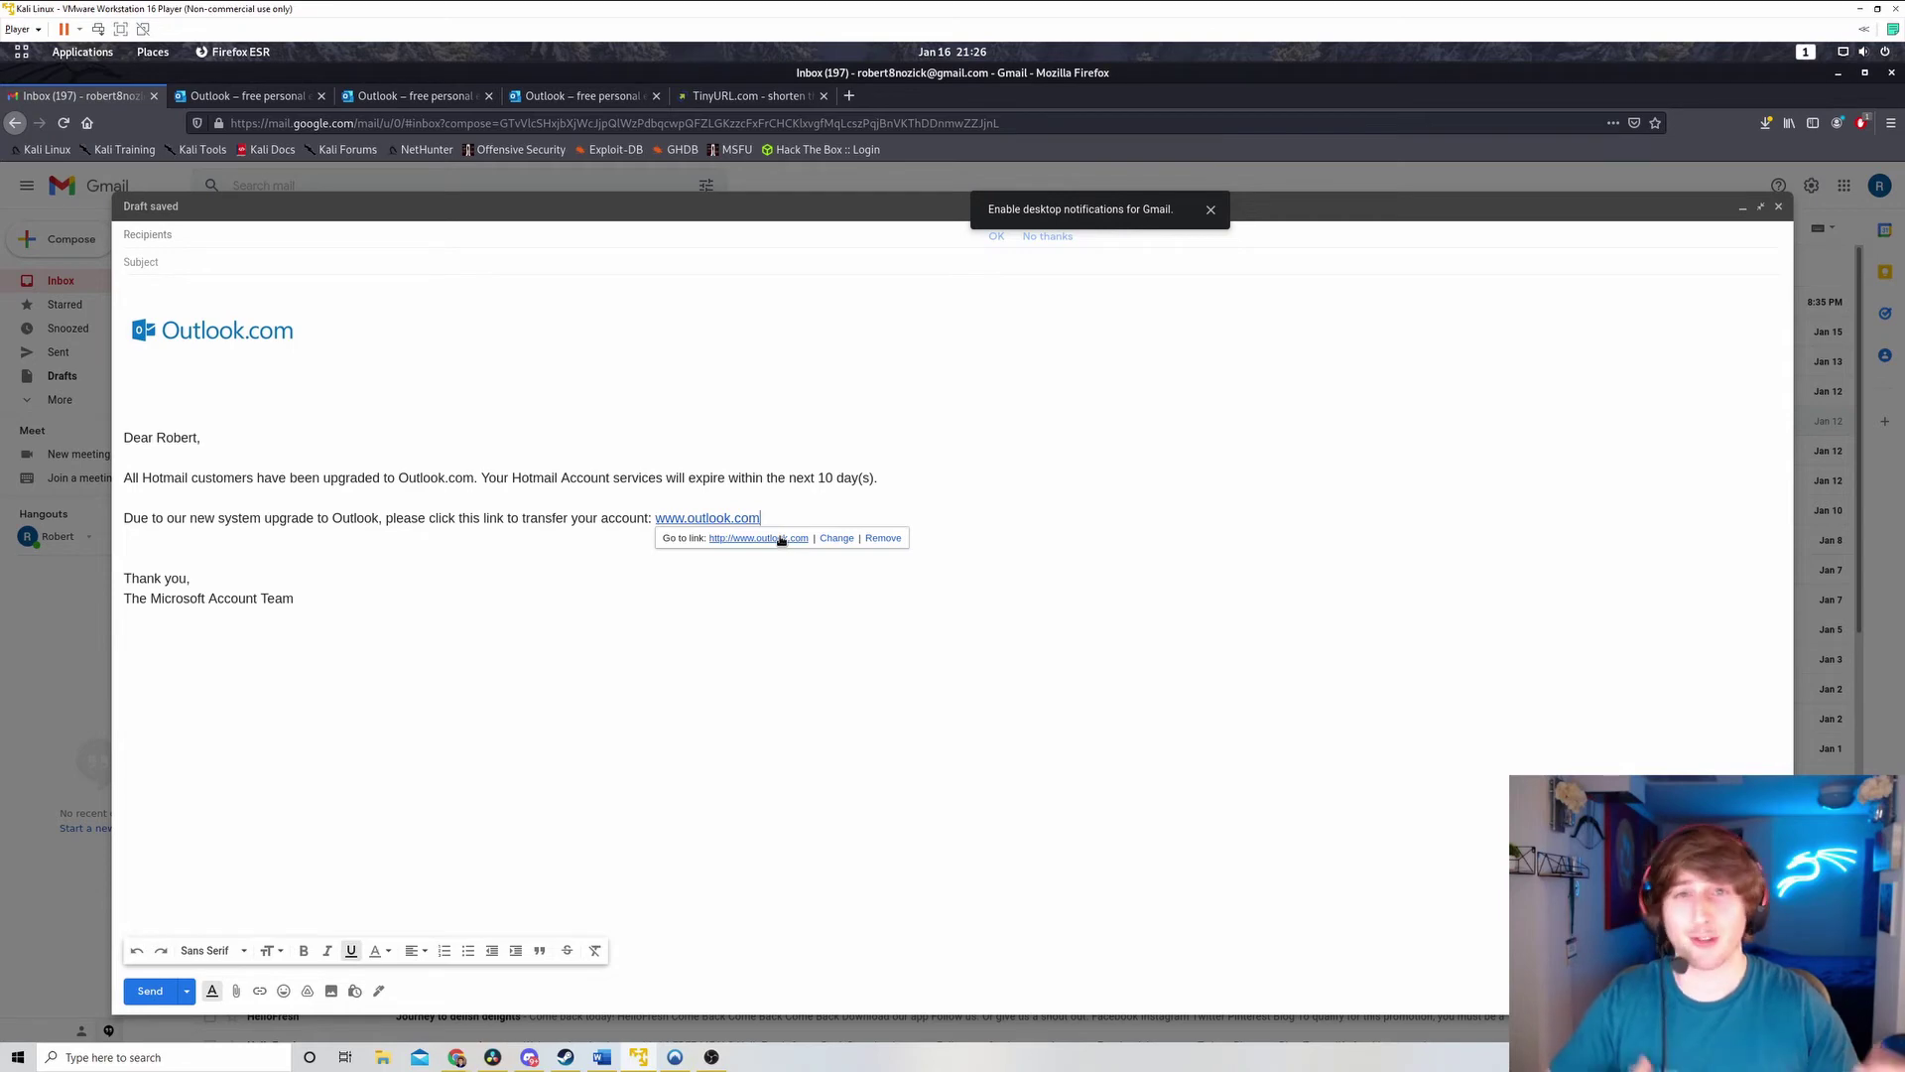
click(837, 539)
key(ctrl+a)
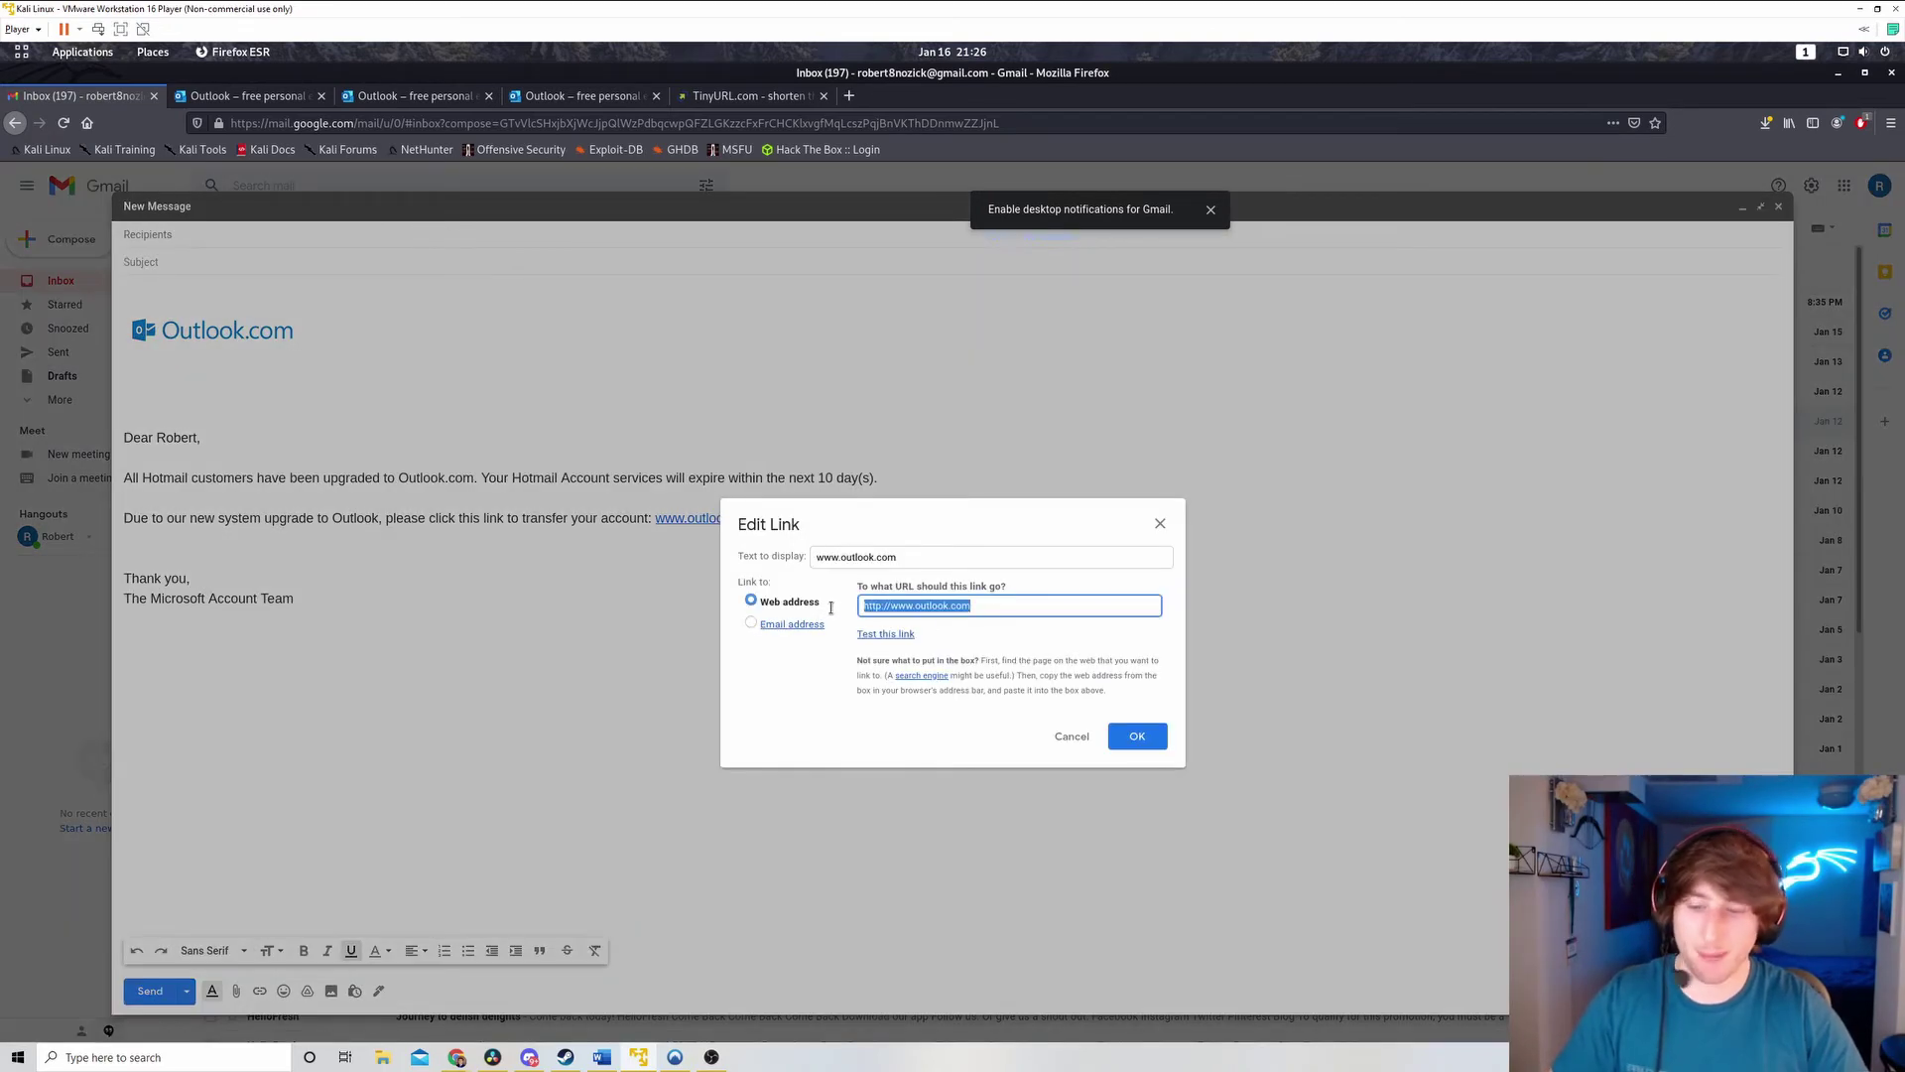
text(https://grabify.link/J9QS3W)
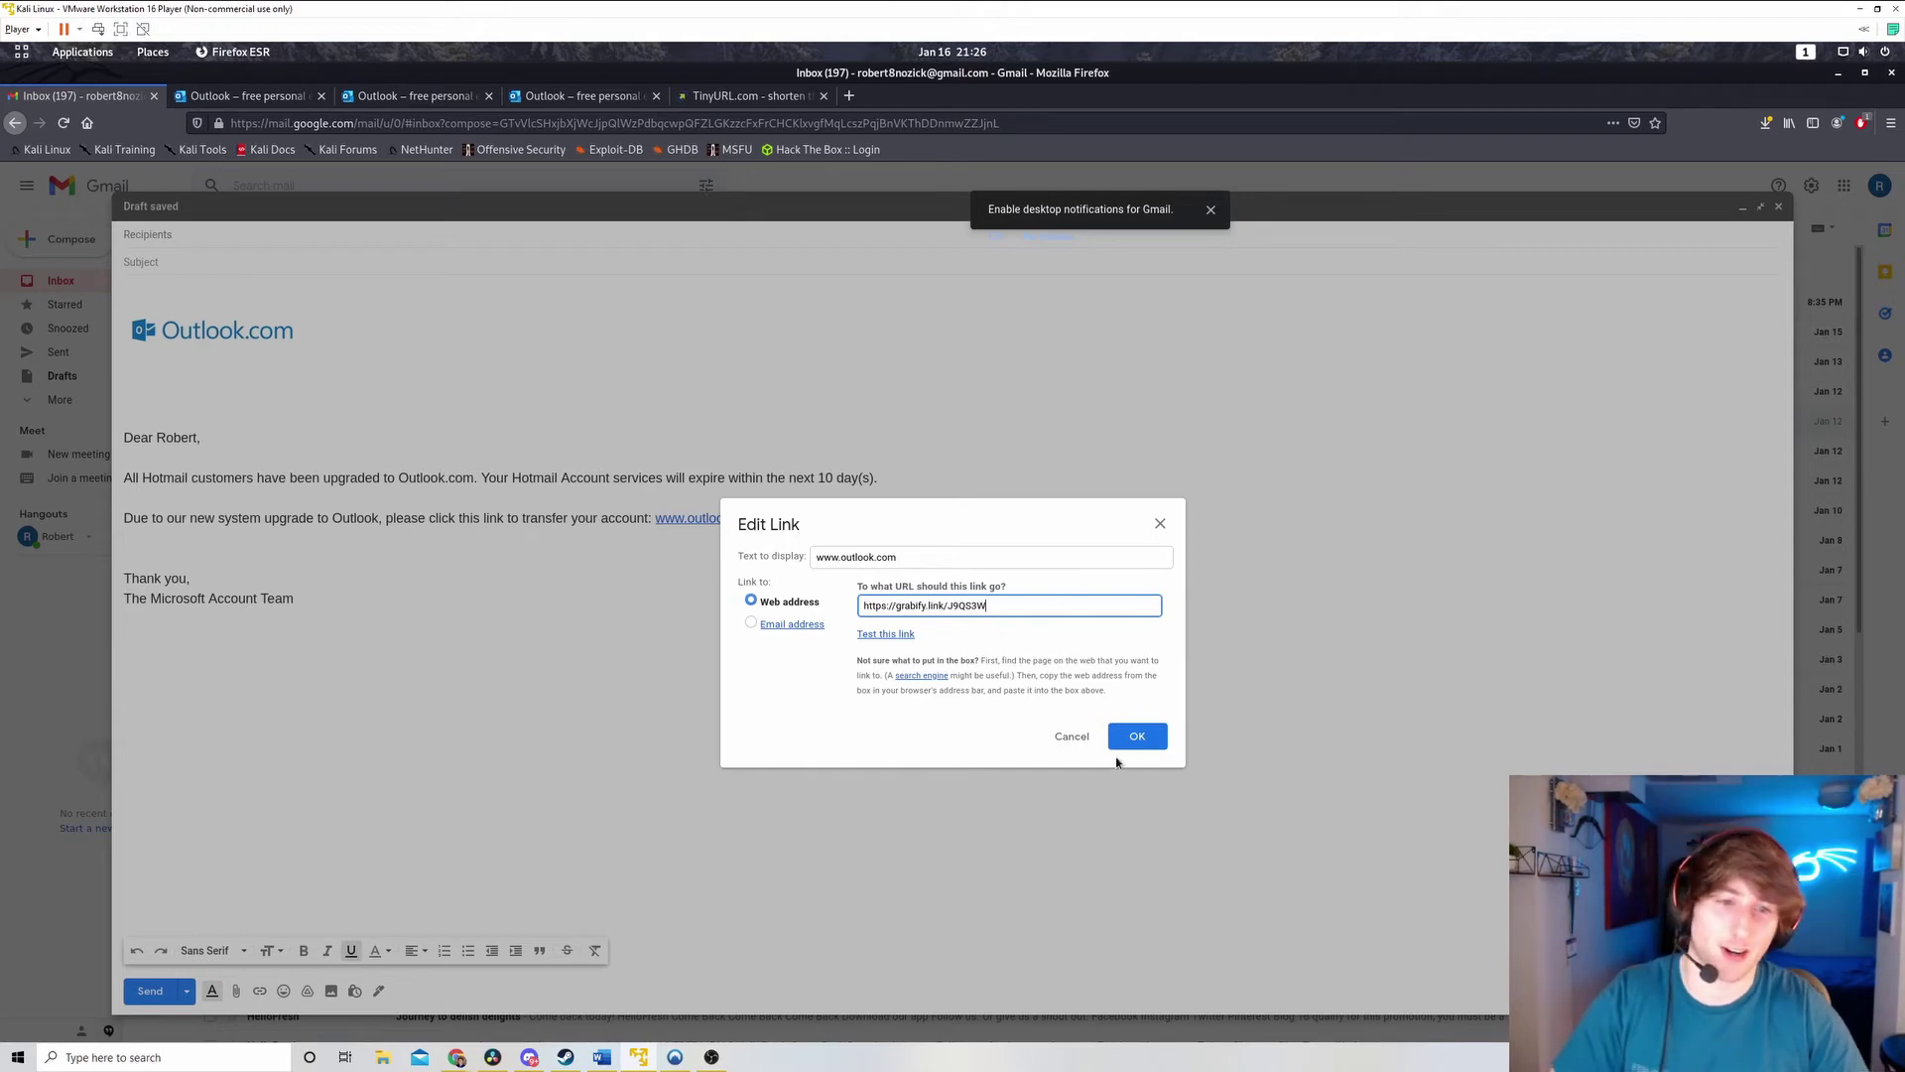
click(1141, 744)
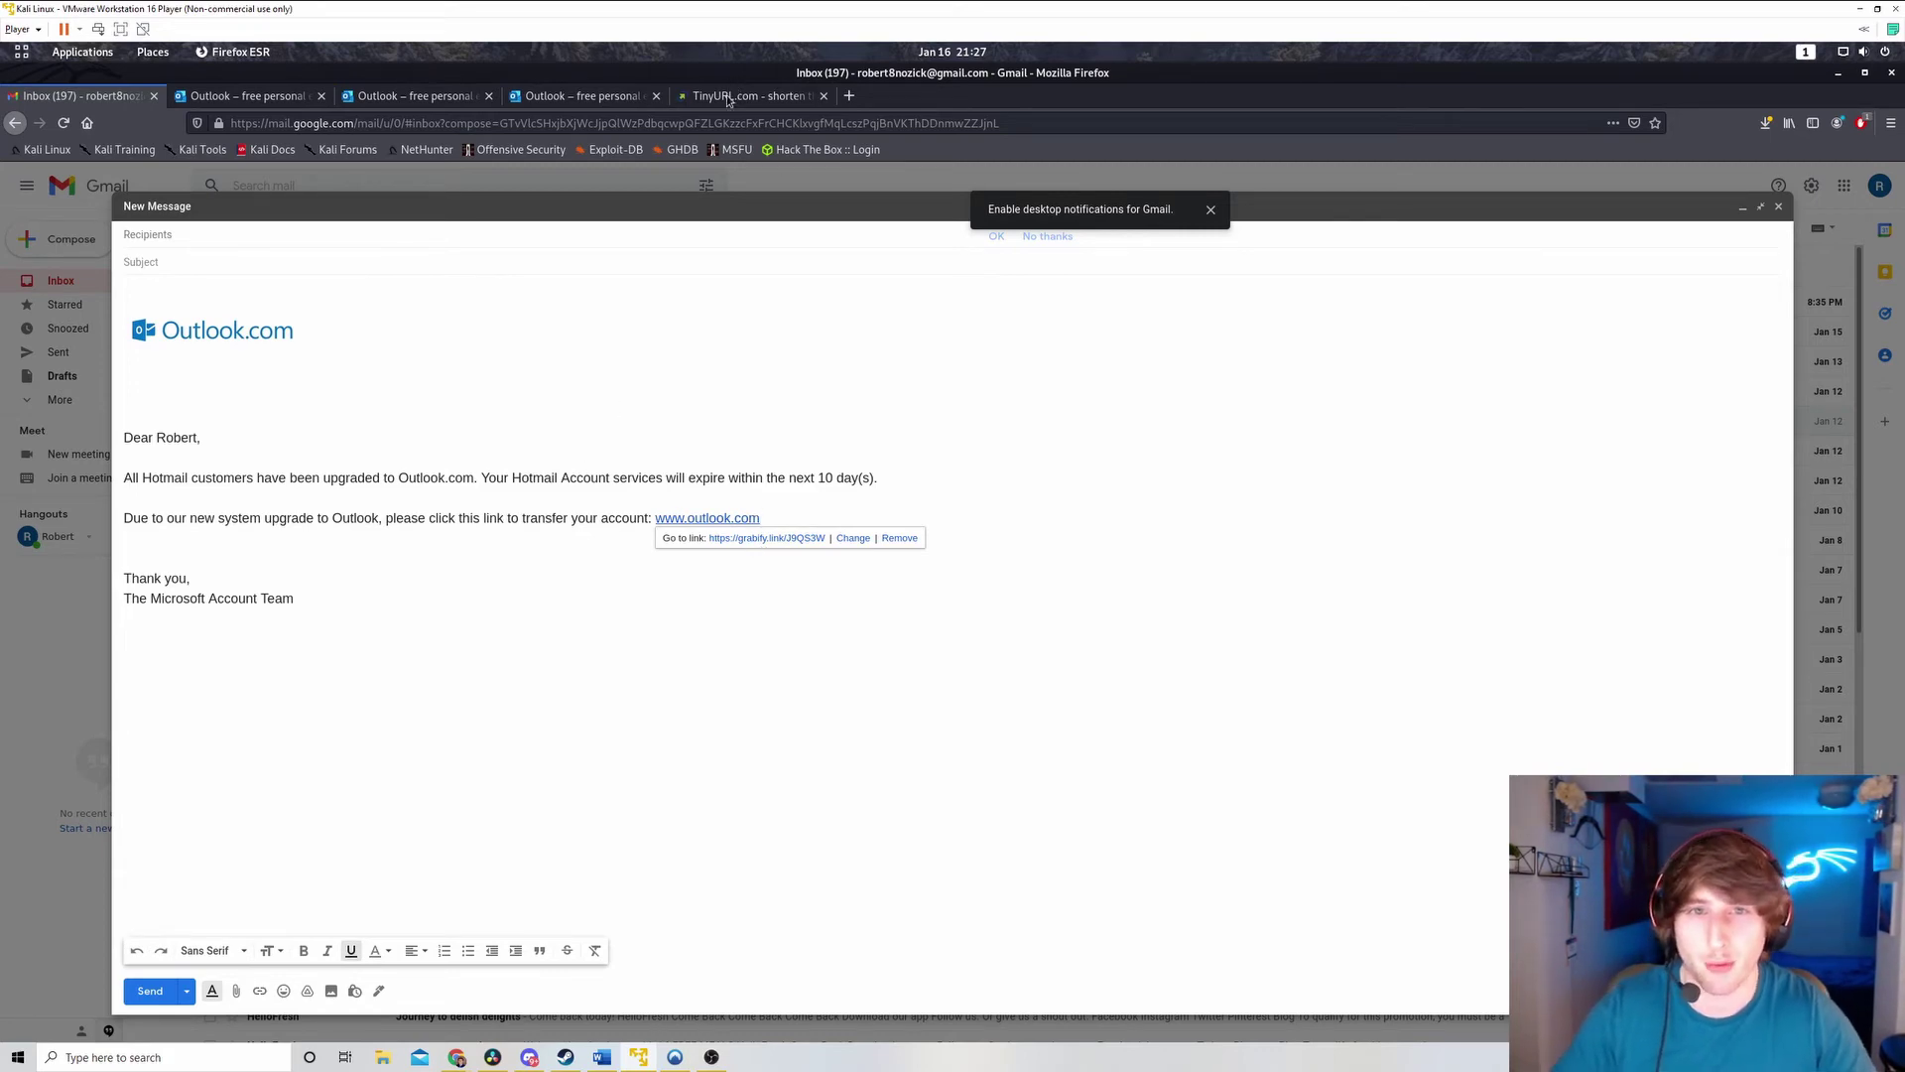
Step: Shorten the pasted Grabify tracking link with the tinyurl.com domain
click(807, 96)
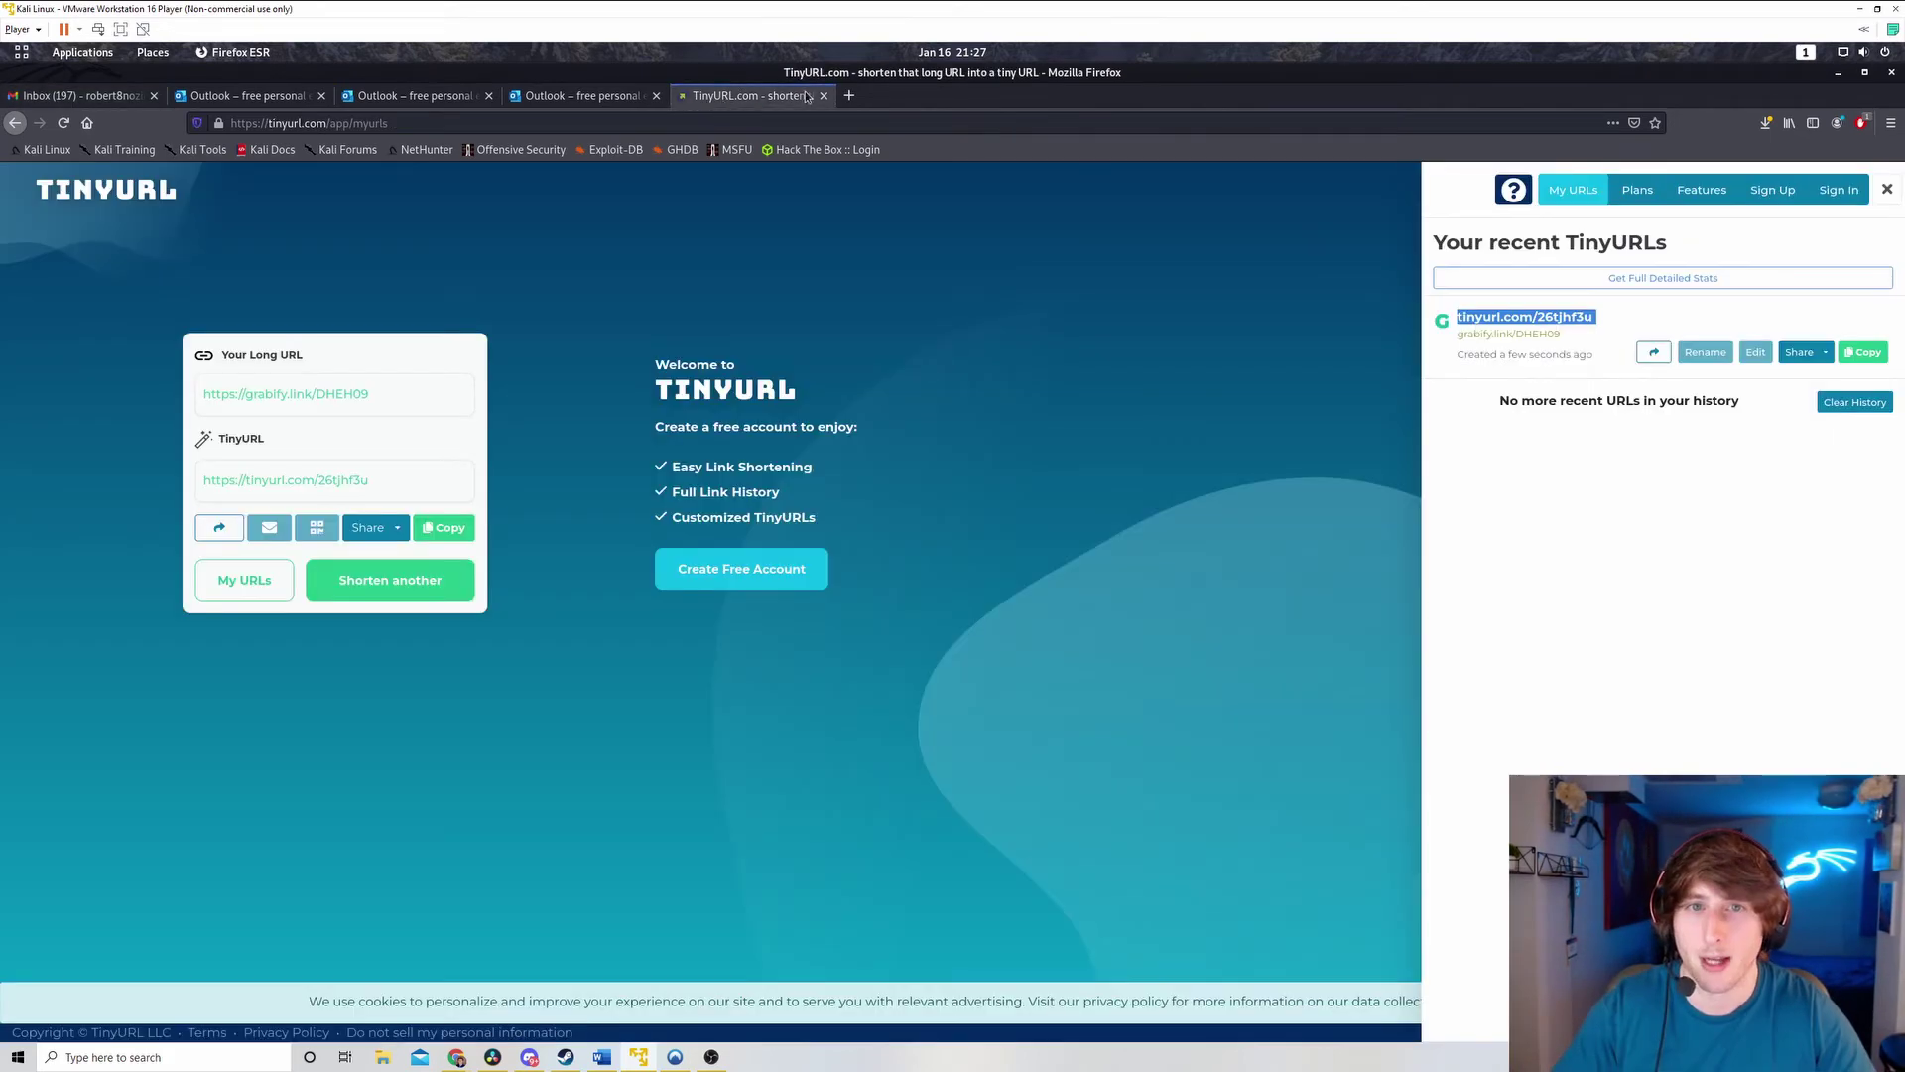
click(373, 402)
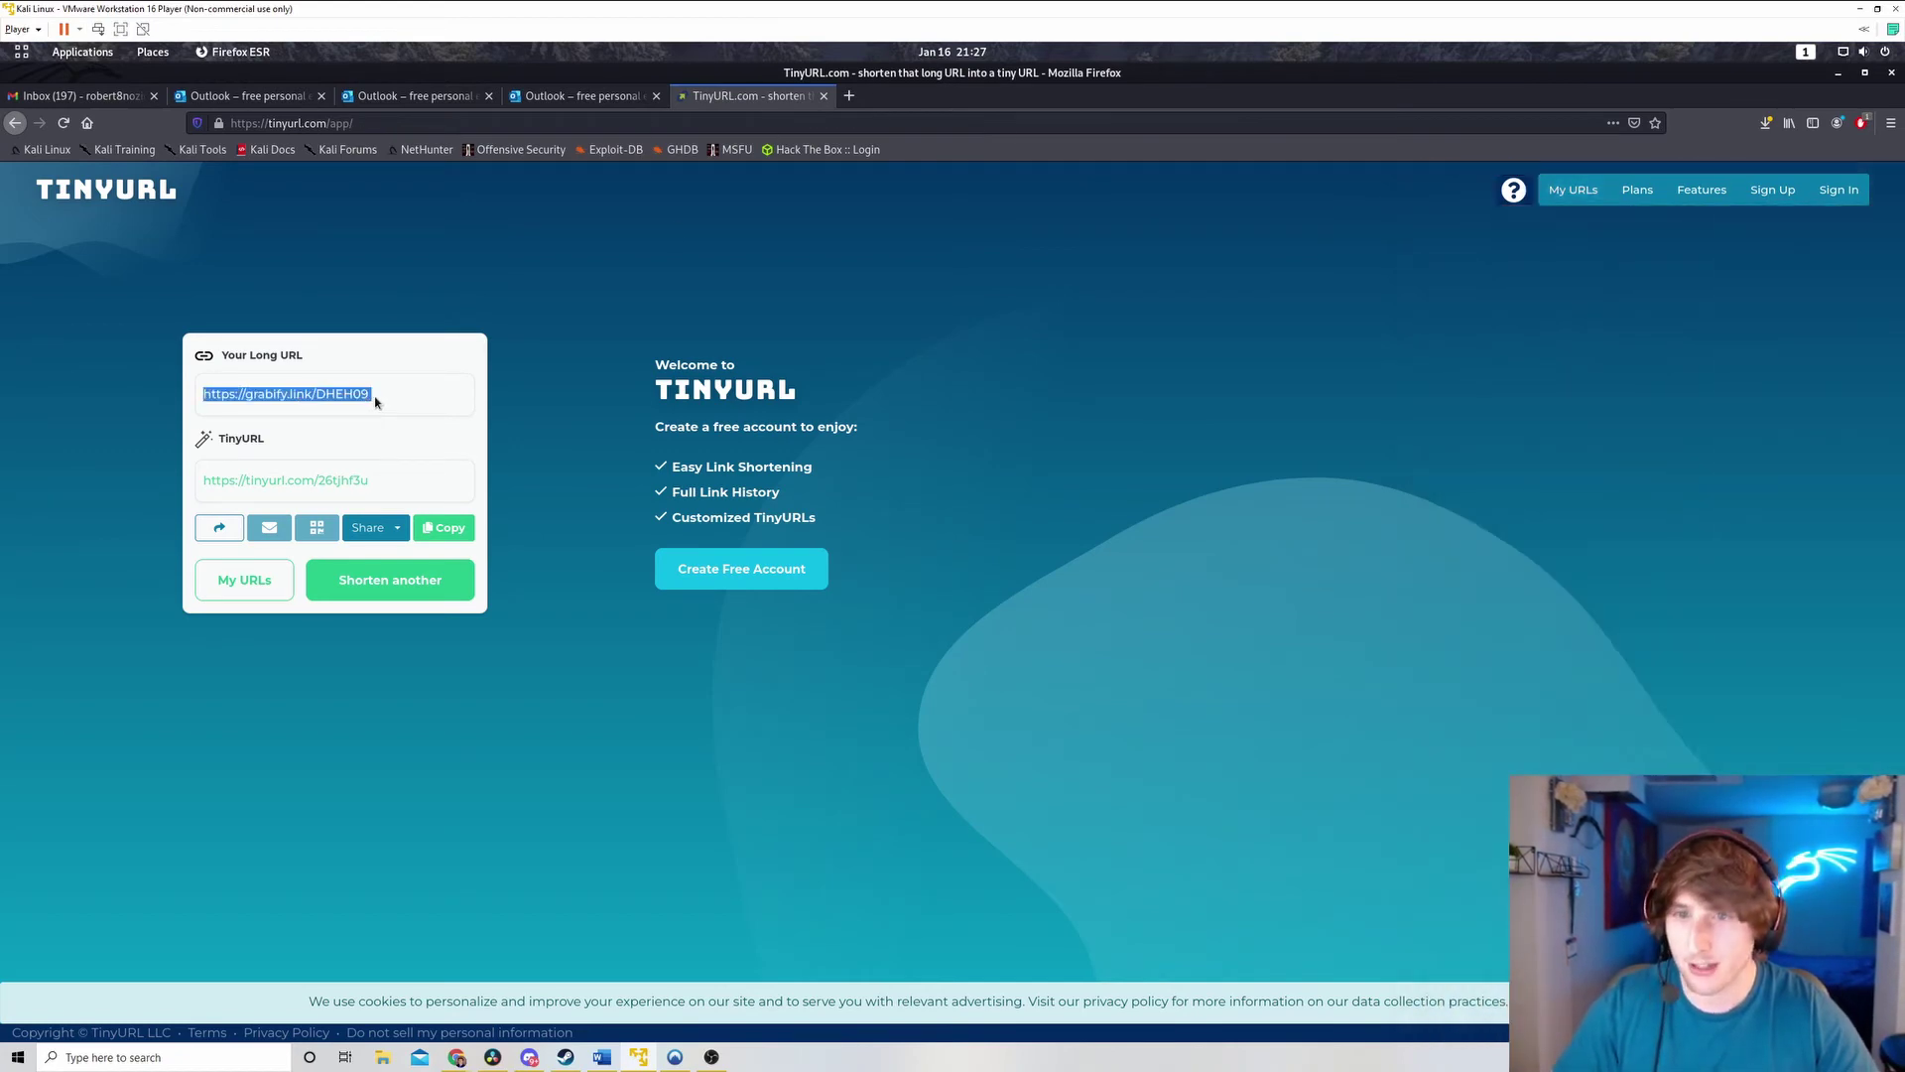
click(434, 578)
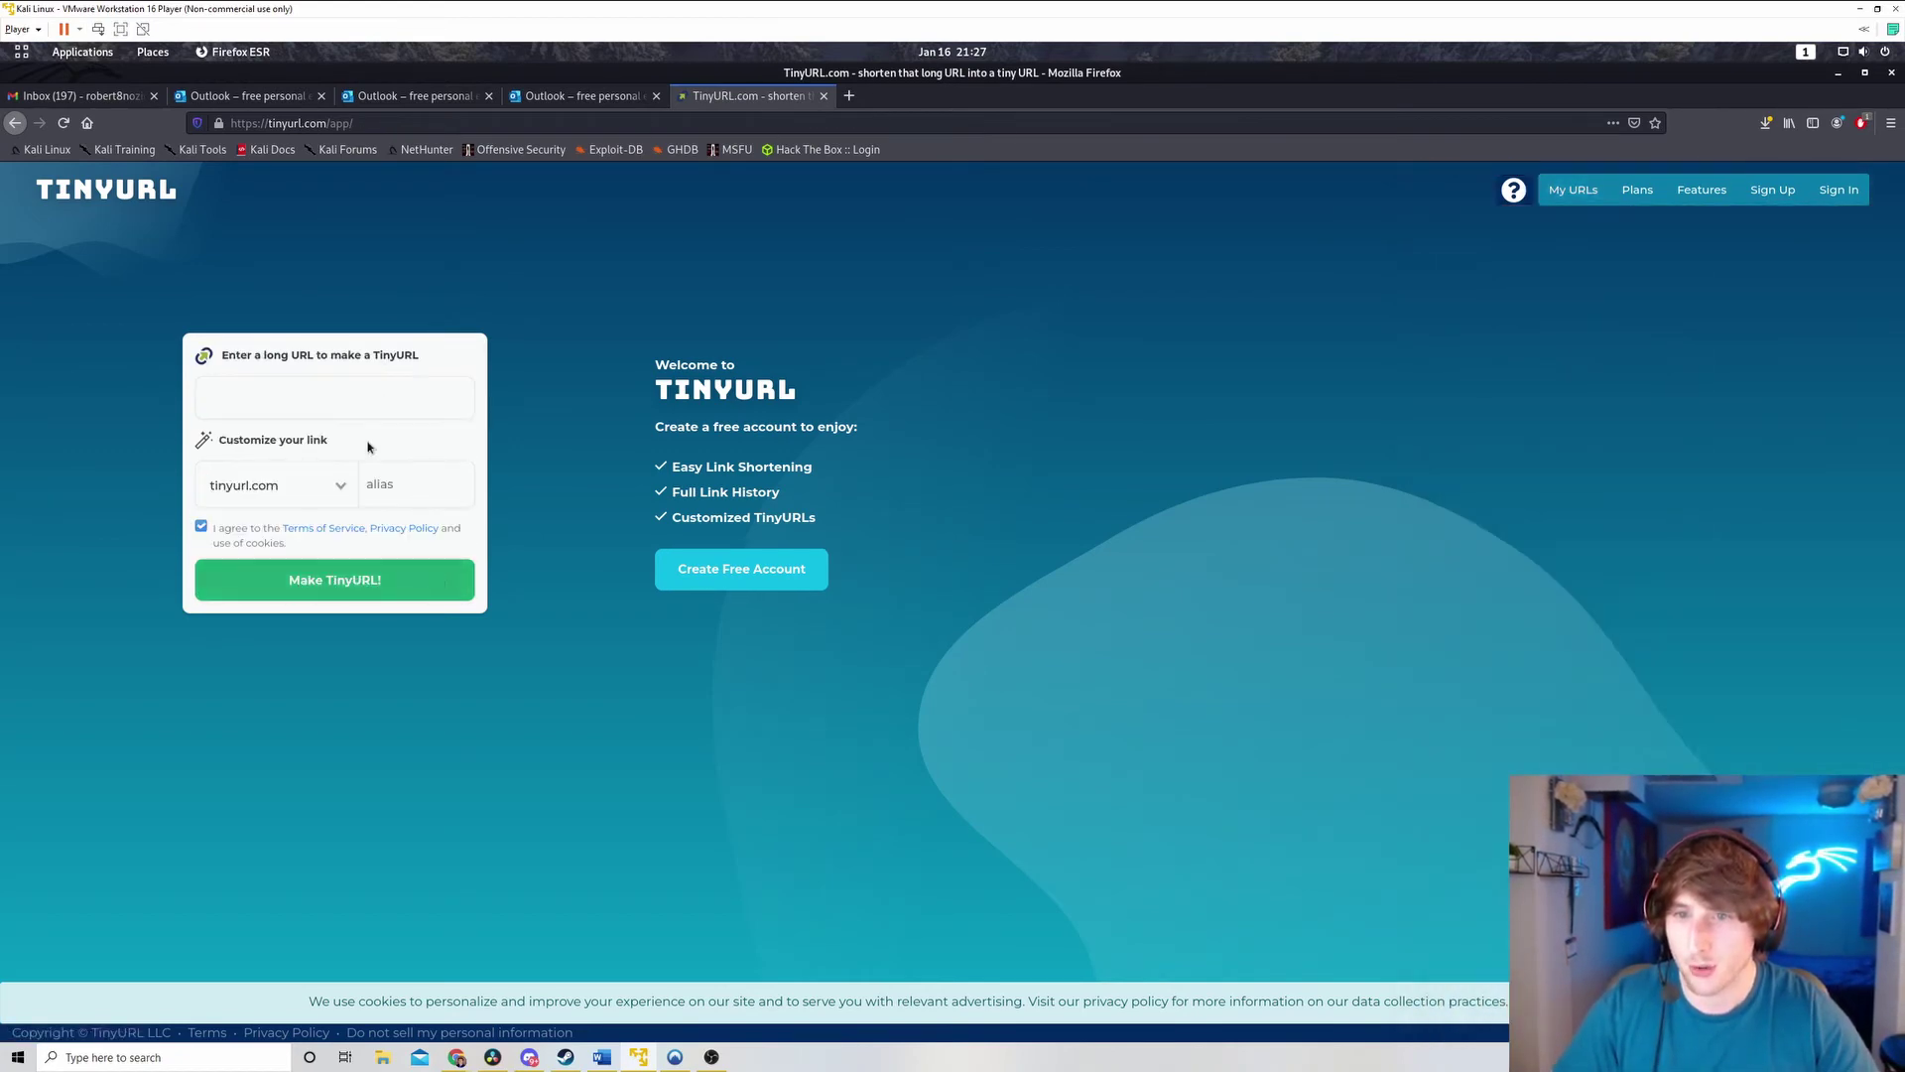
text(https://grabify.link/J9QS3W)
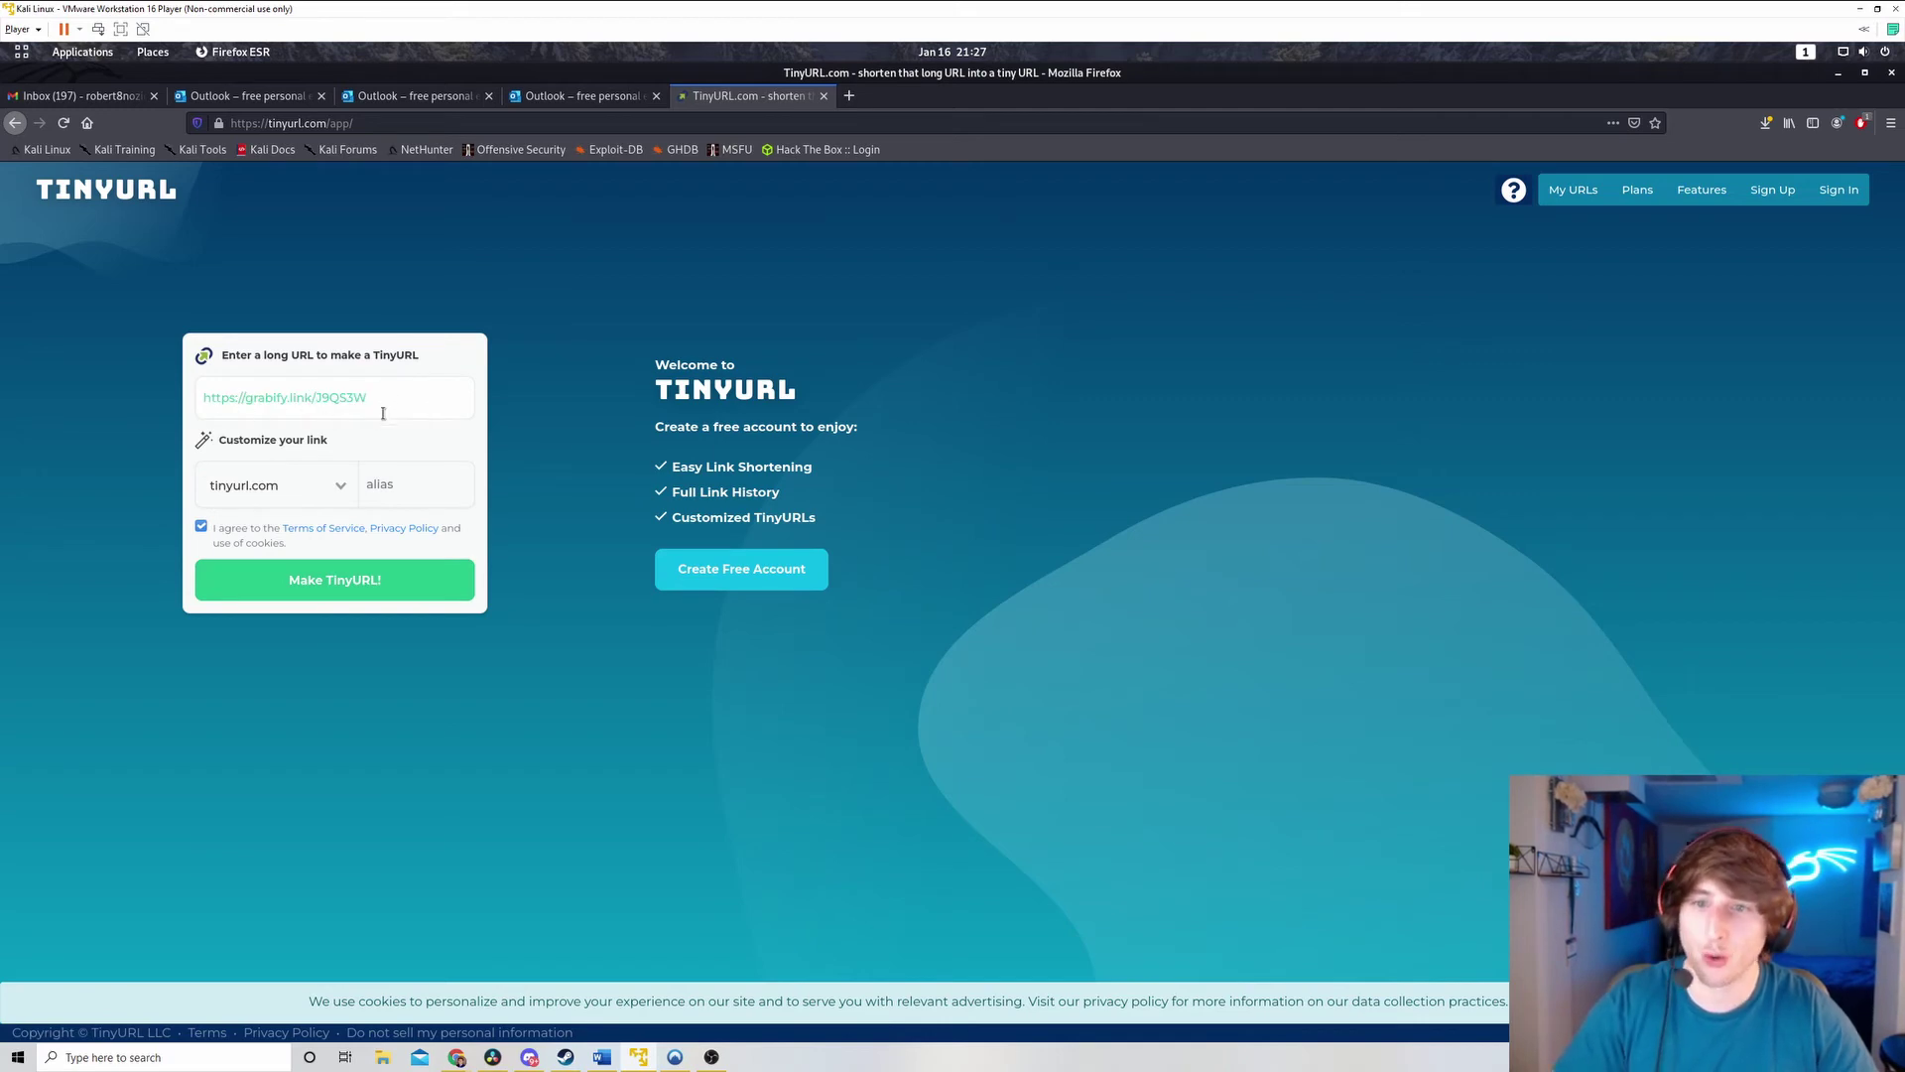
click(268, 485)
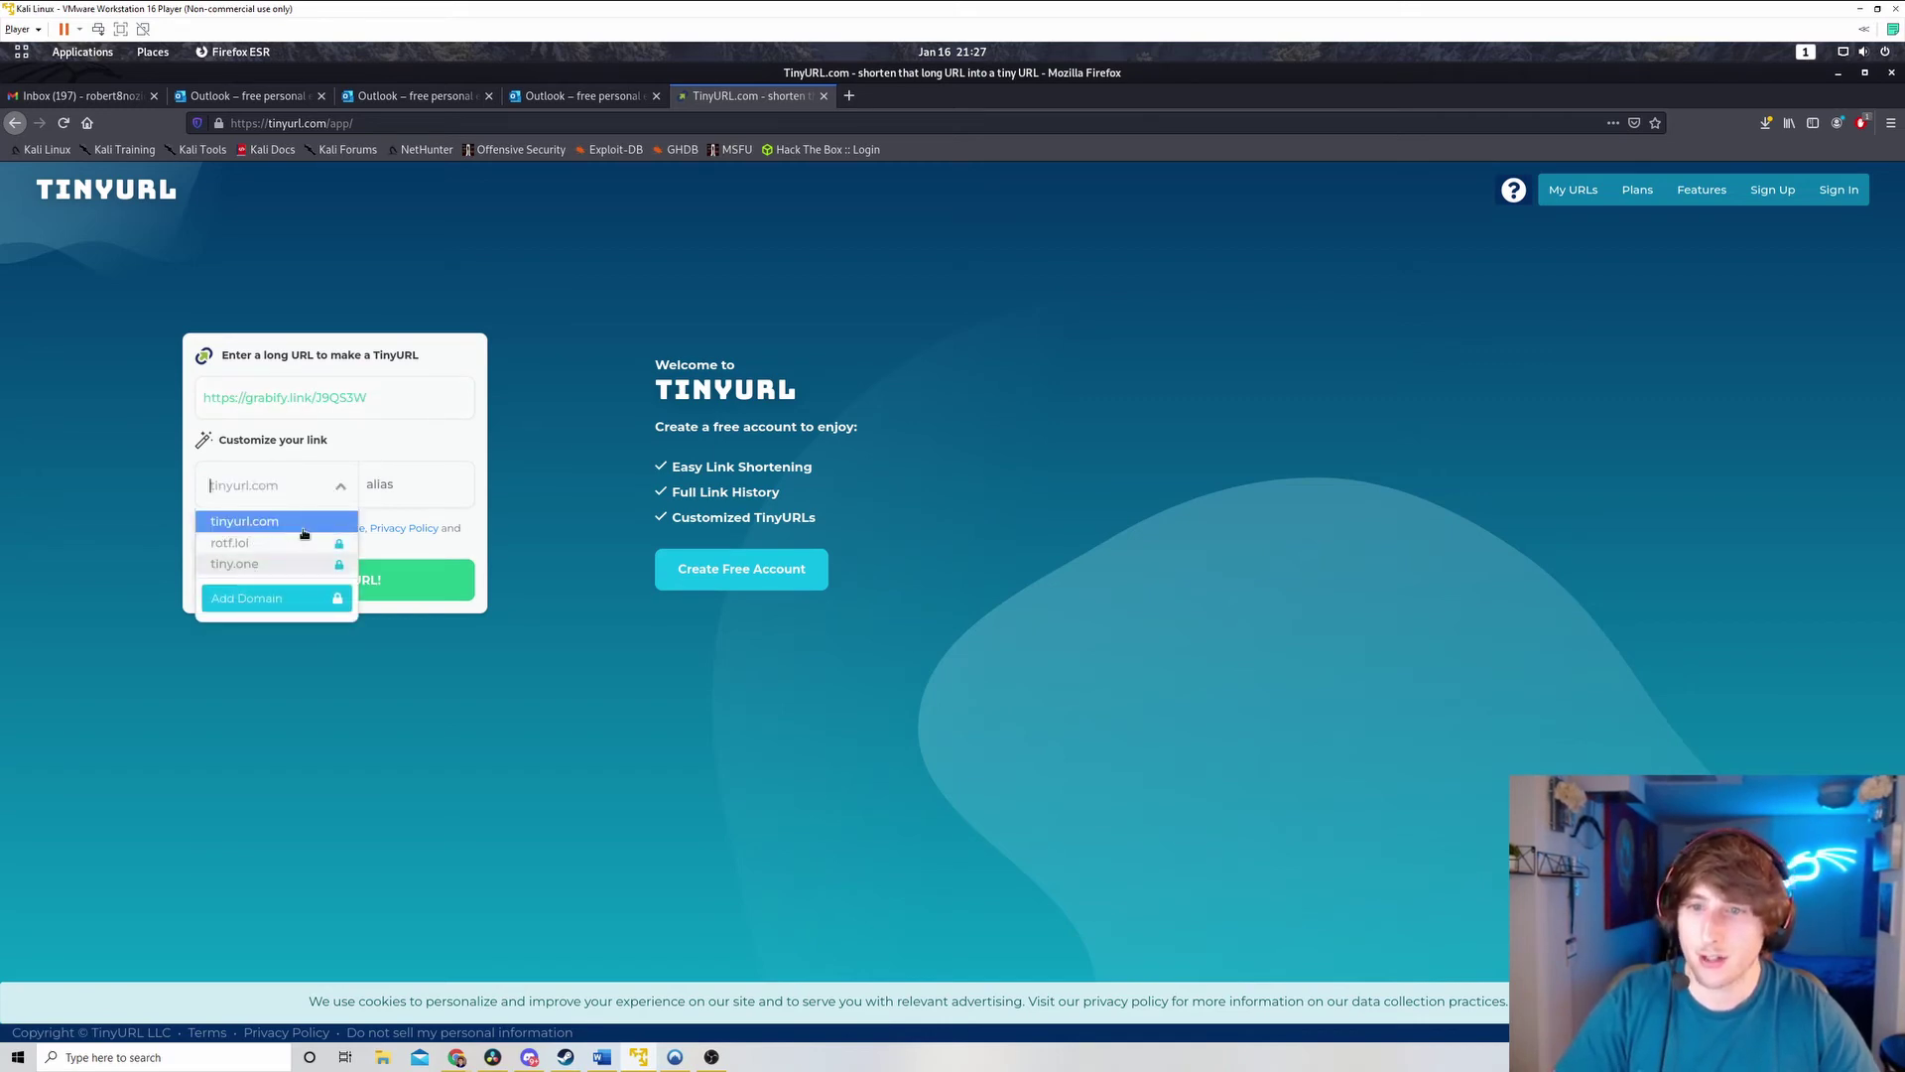
click(342, 492)
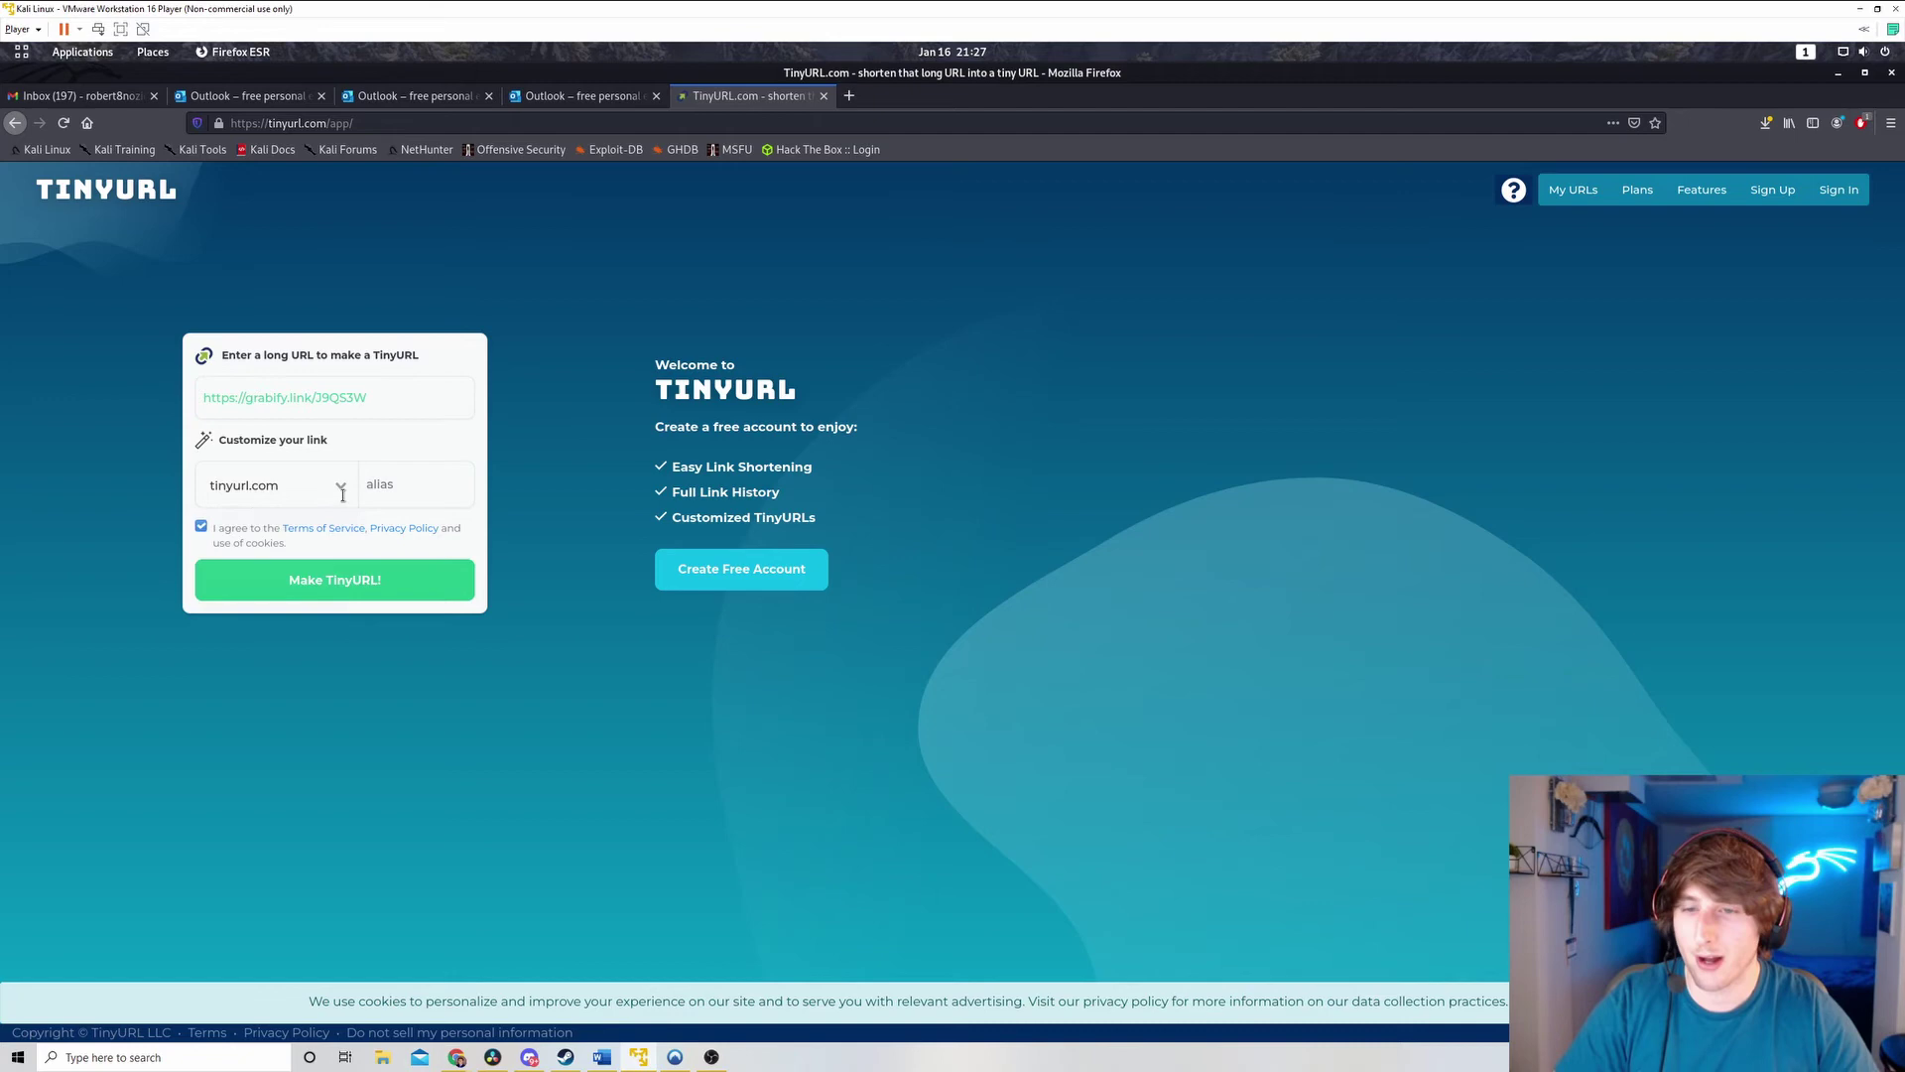
click(343, 576)
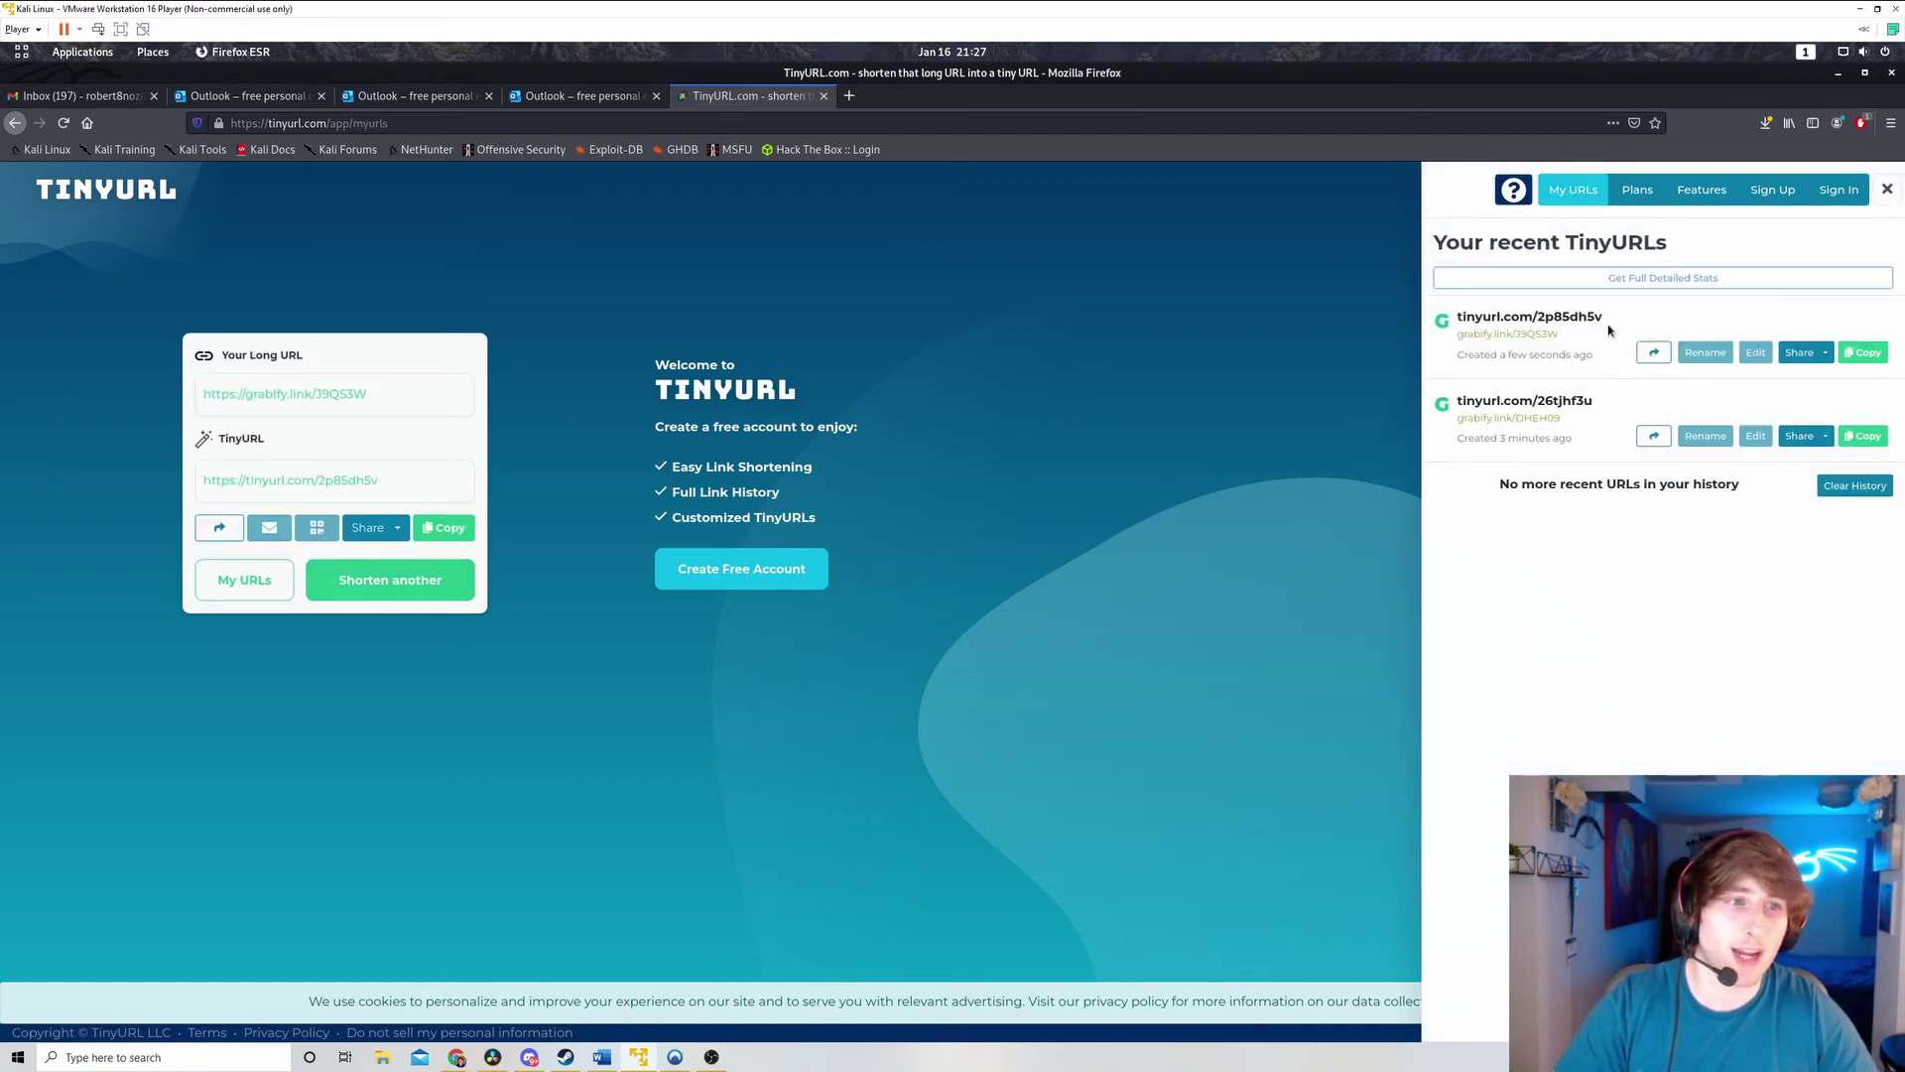
Step: Copy the new tinyurl.com/2p85dh5v short link
drag(1528, 320, 1457, 318)
right_click(1485, 315)
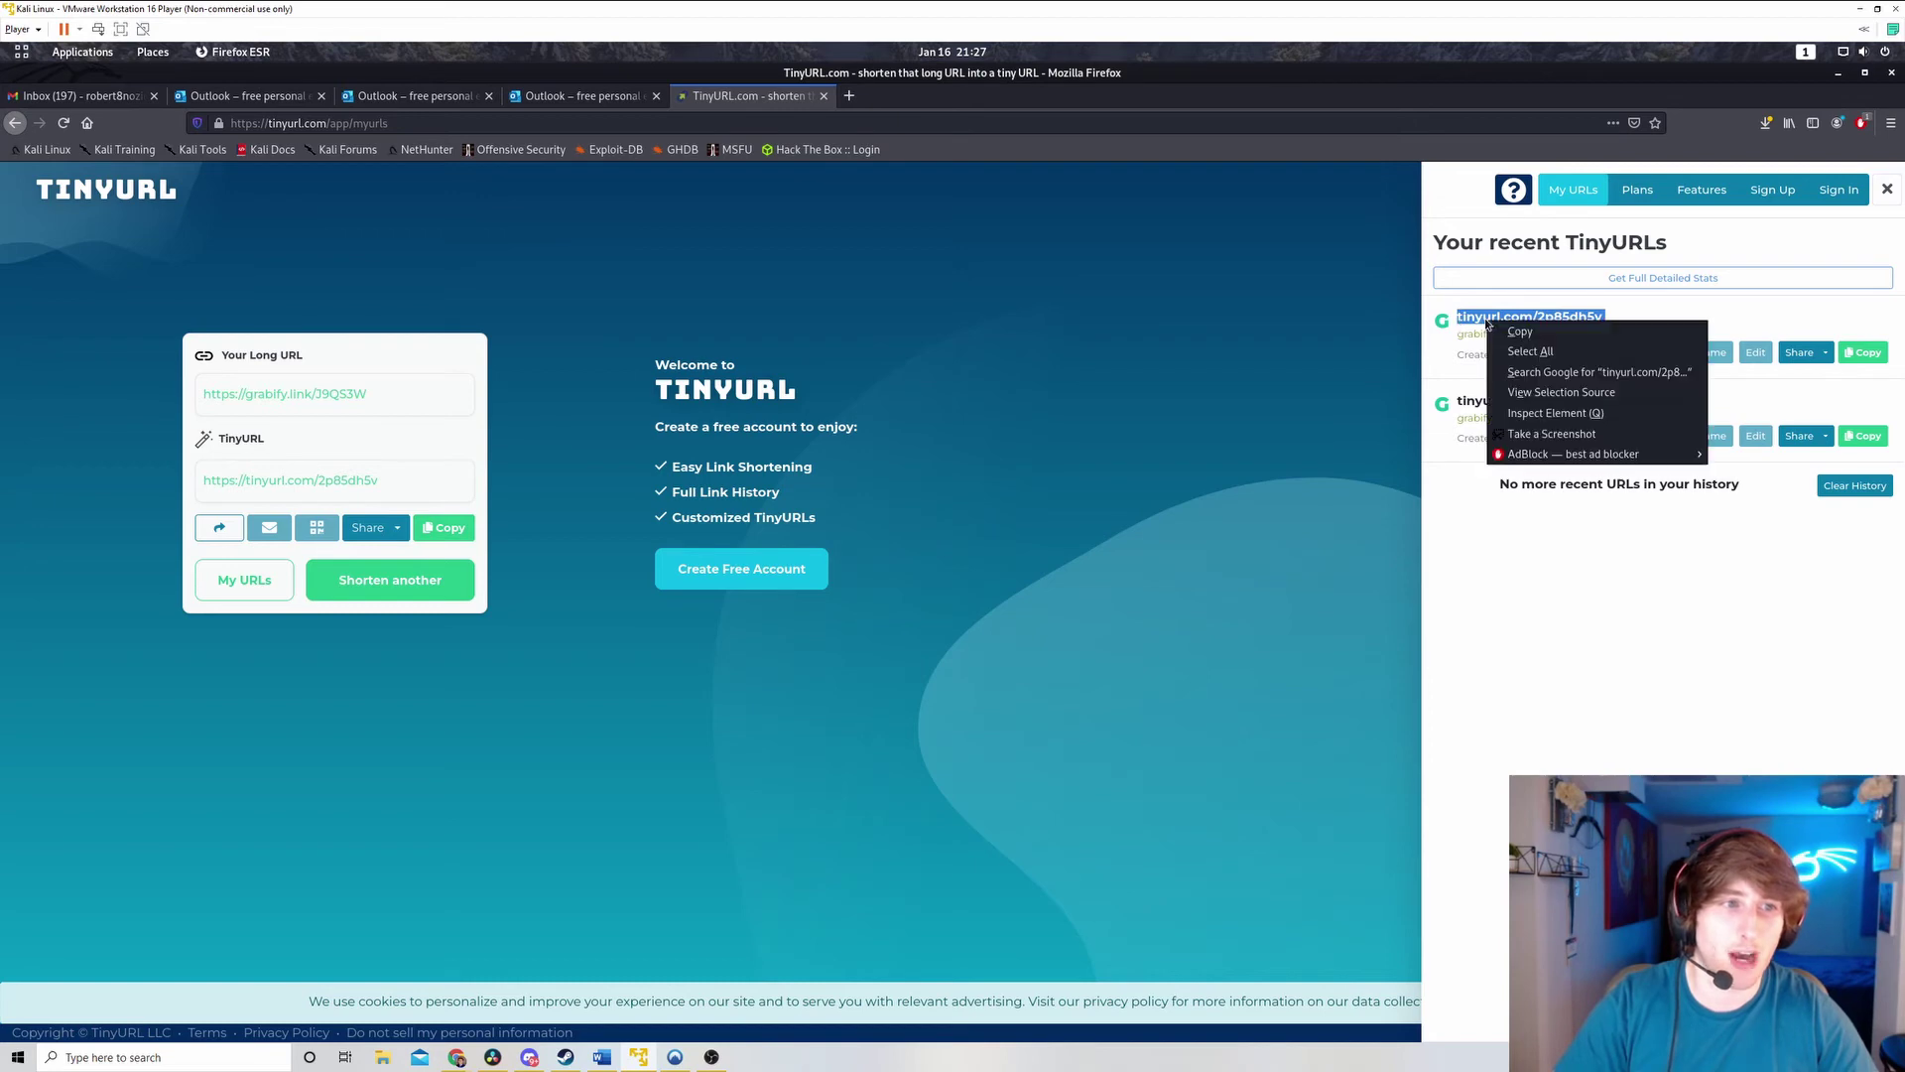
click(1494, 333)
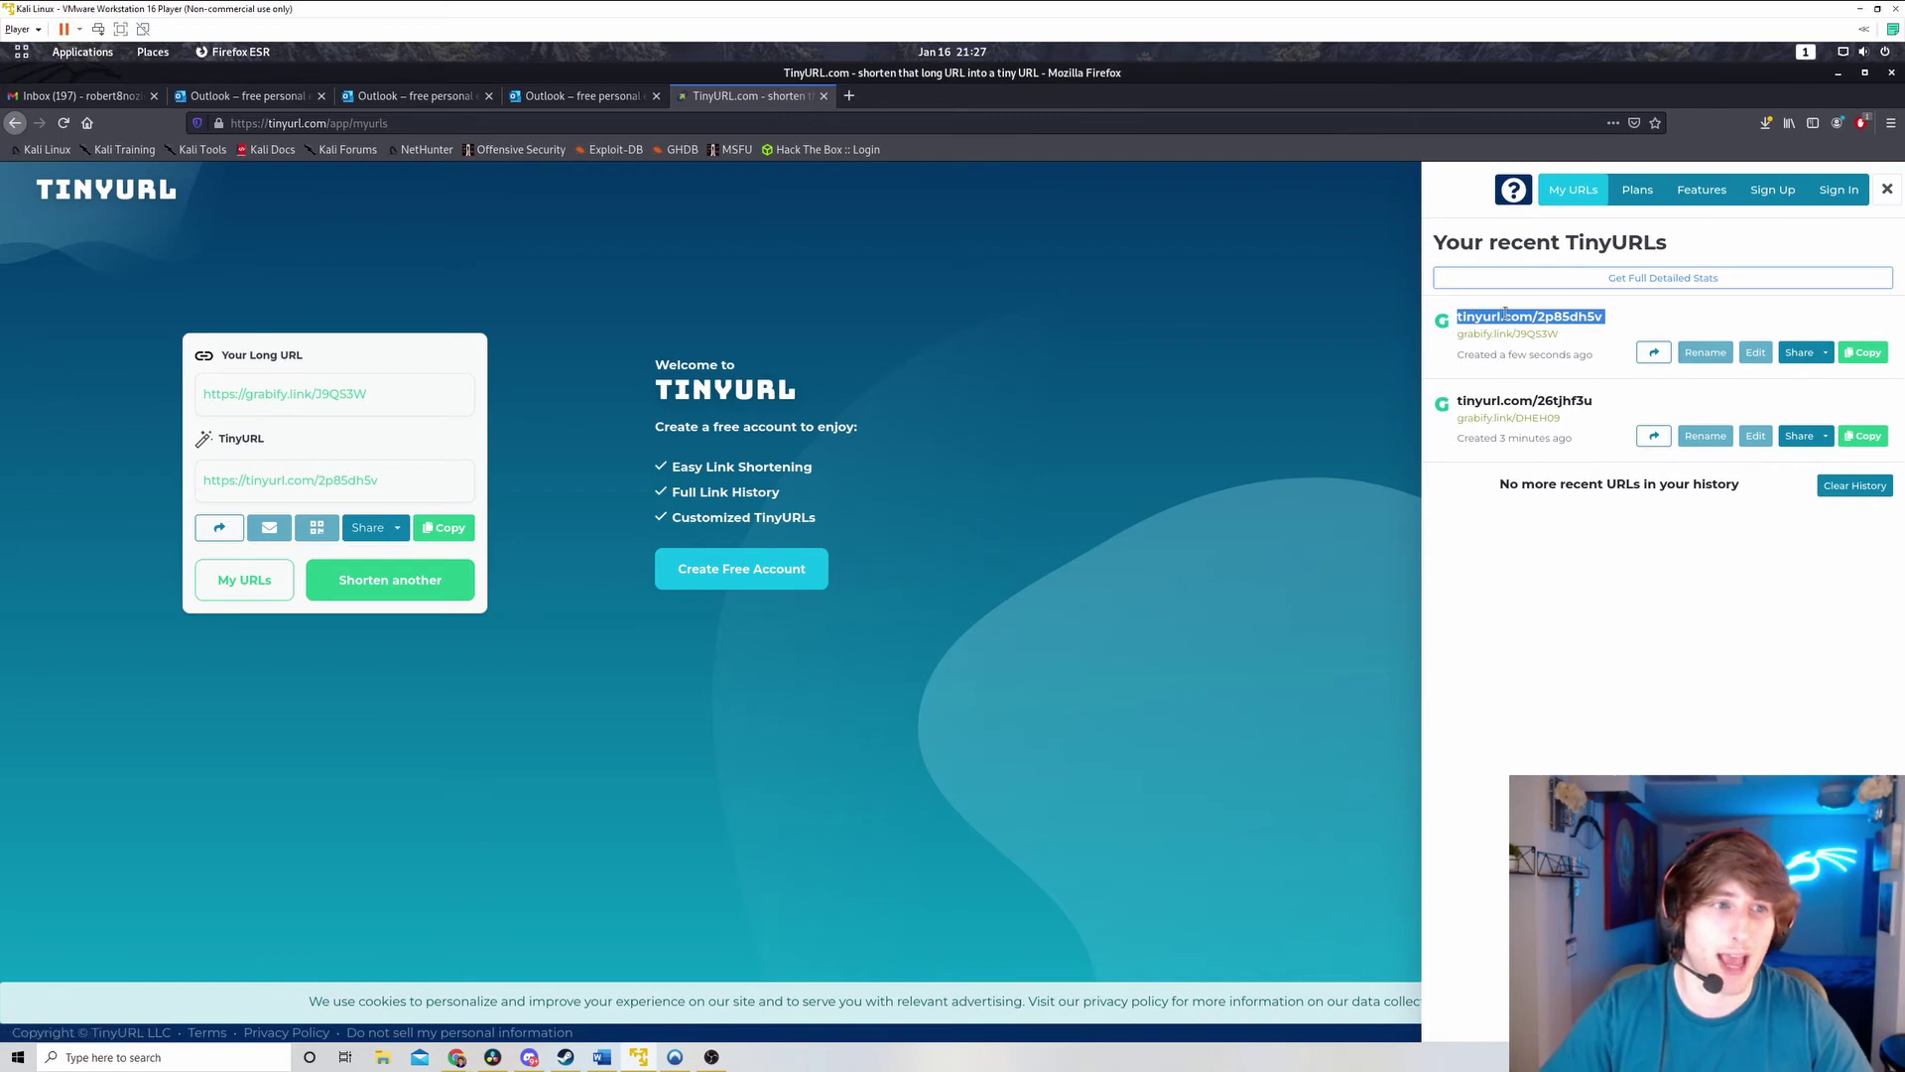
click(580, 96)
click(80, 95)
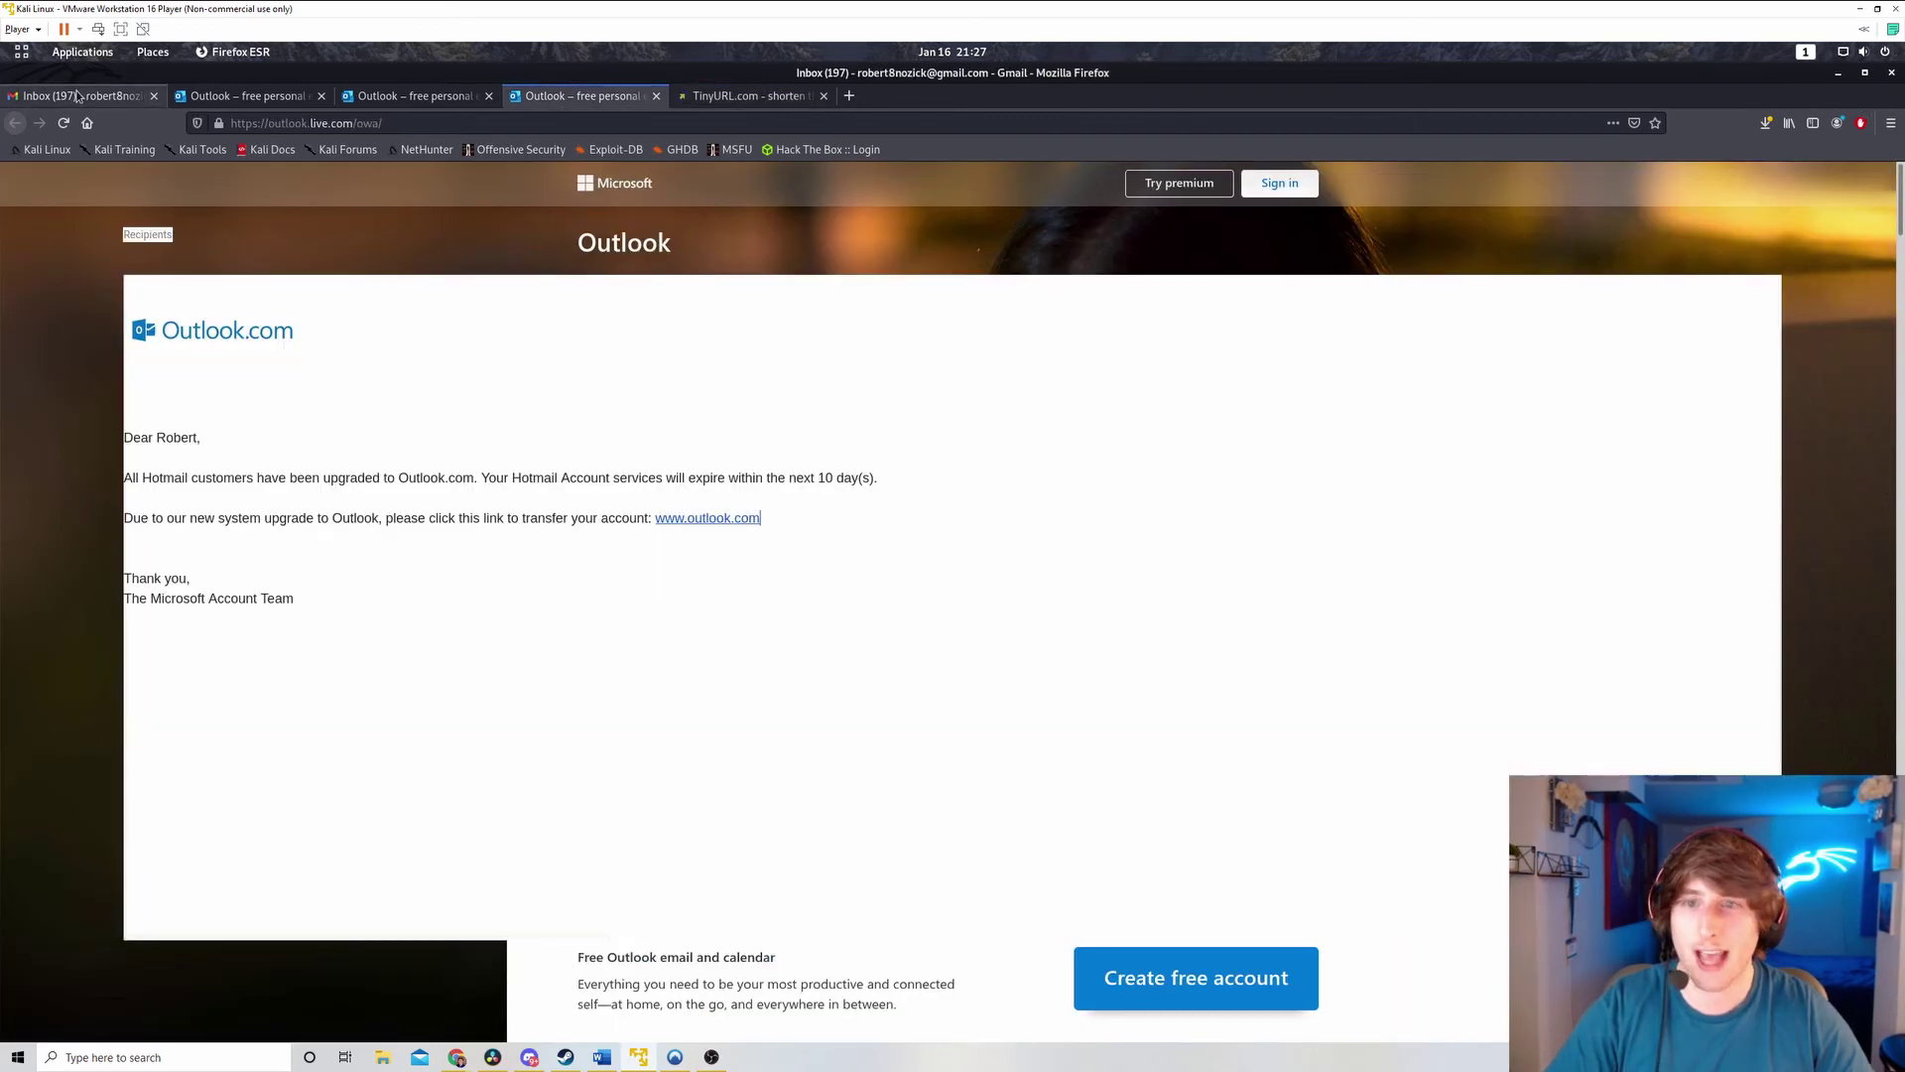
click(716, 518)
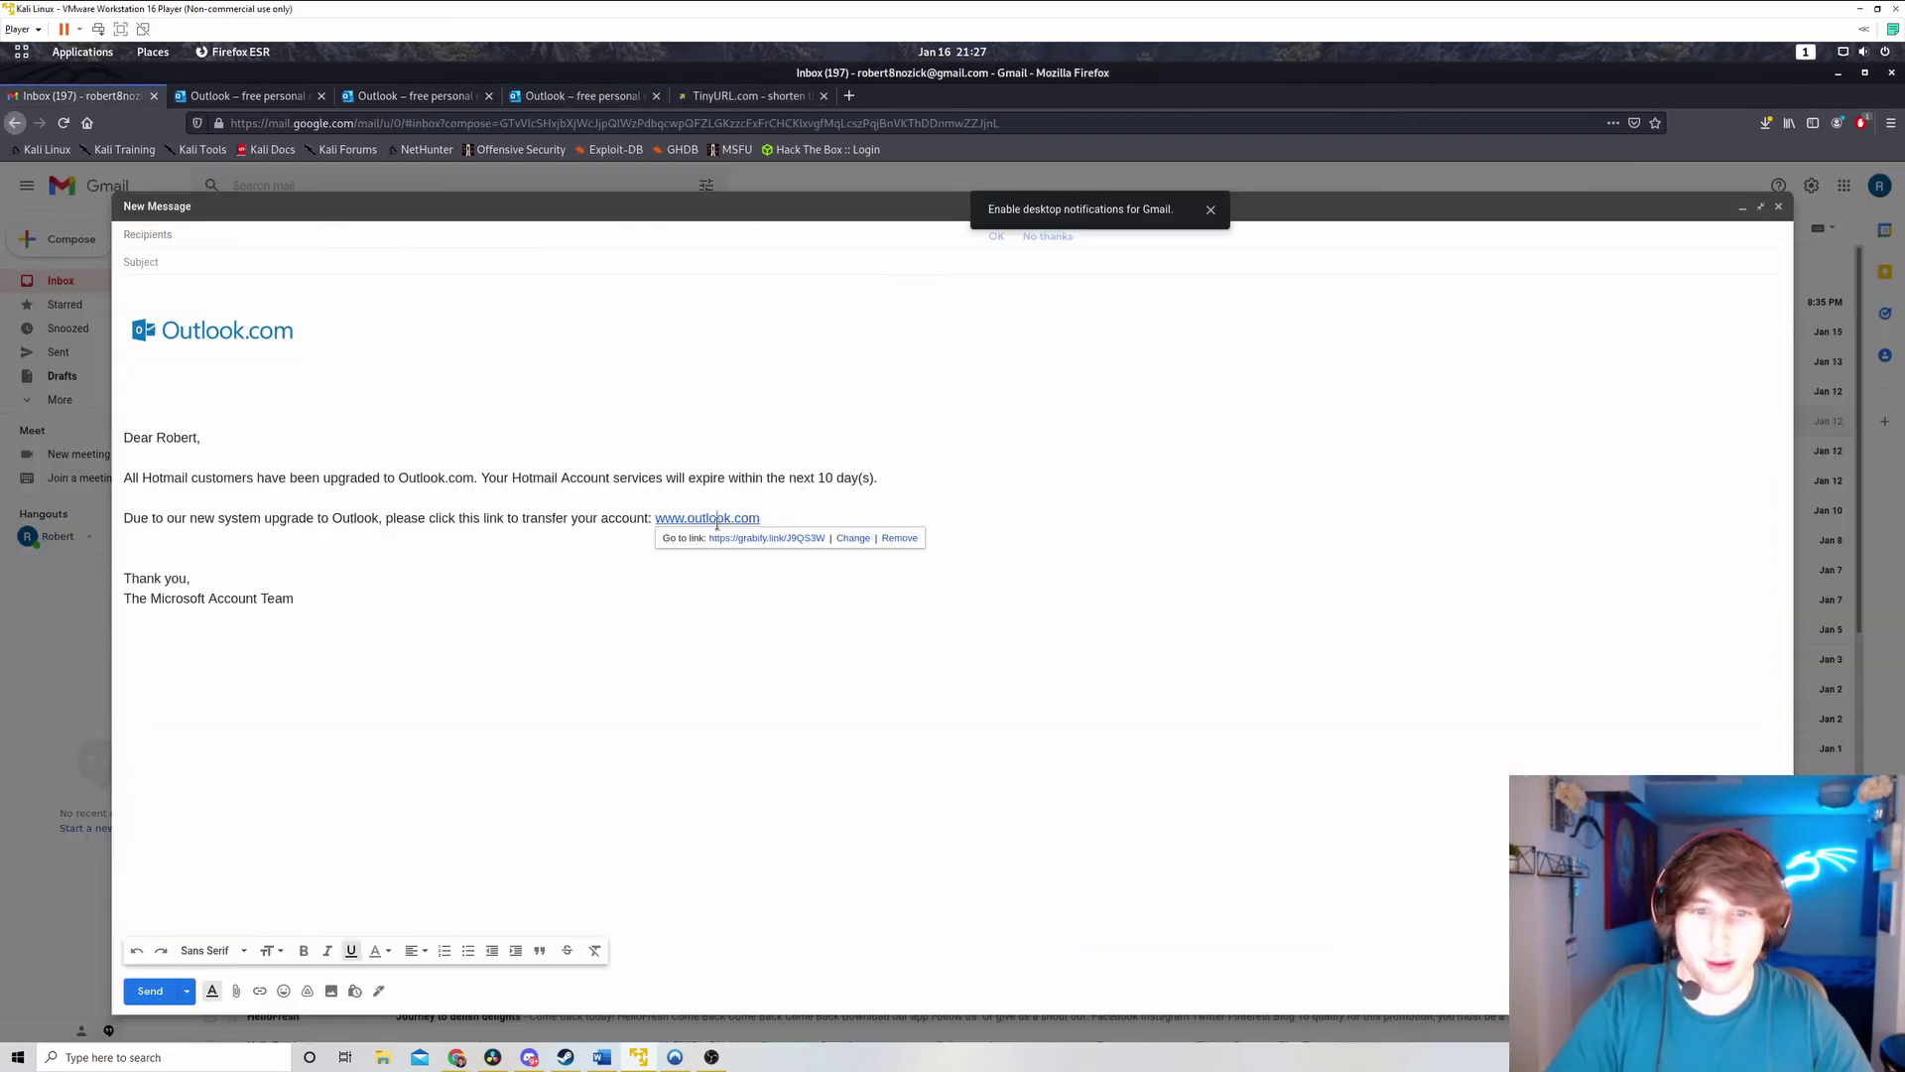
click(853, 539)
drag(908, 603, 794, 585)
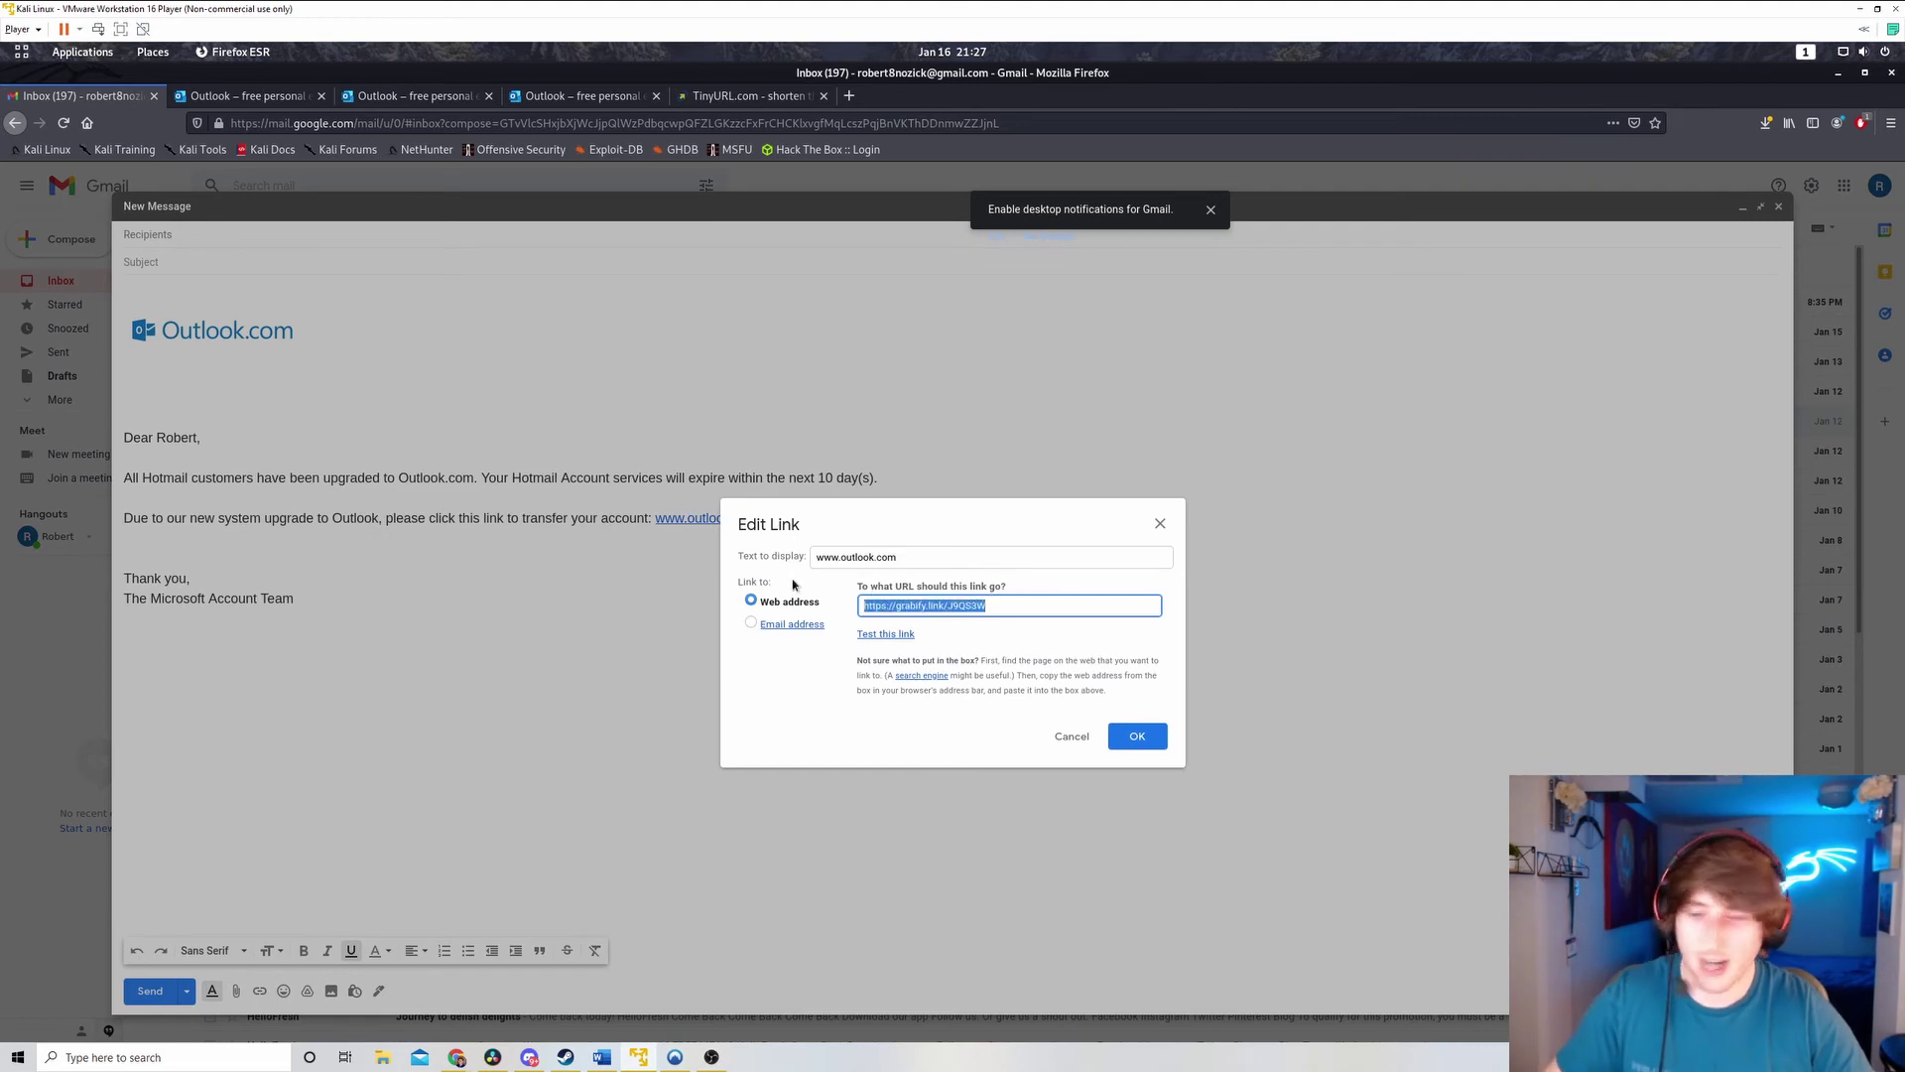
text(tinyurl.com/2p85dh5v)
click(1137, 736)
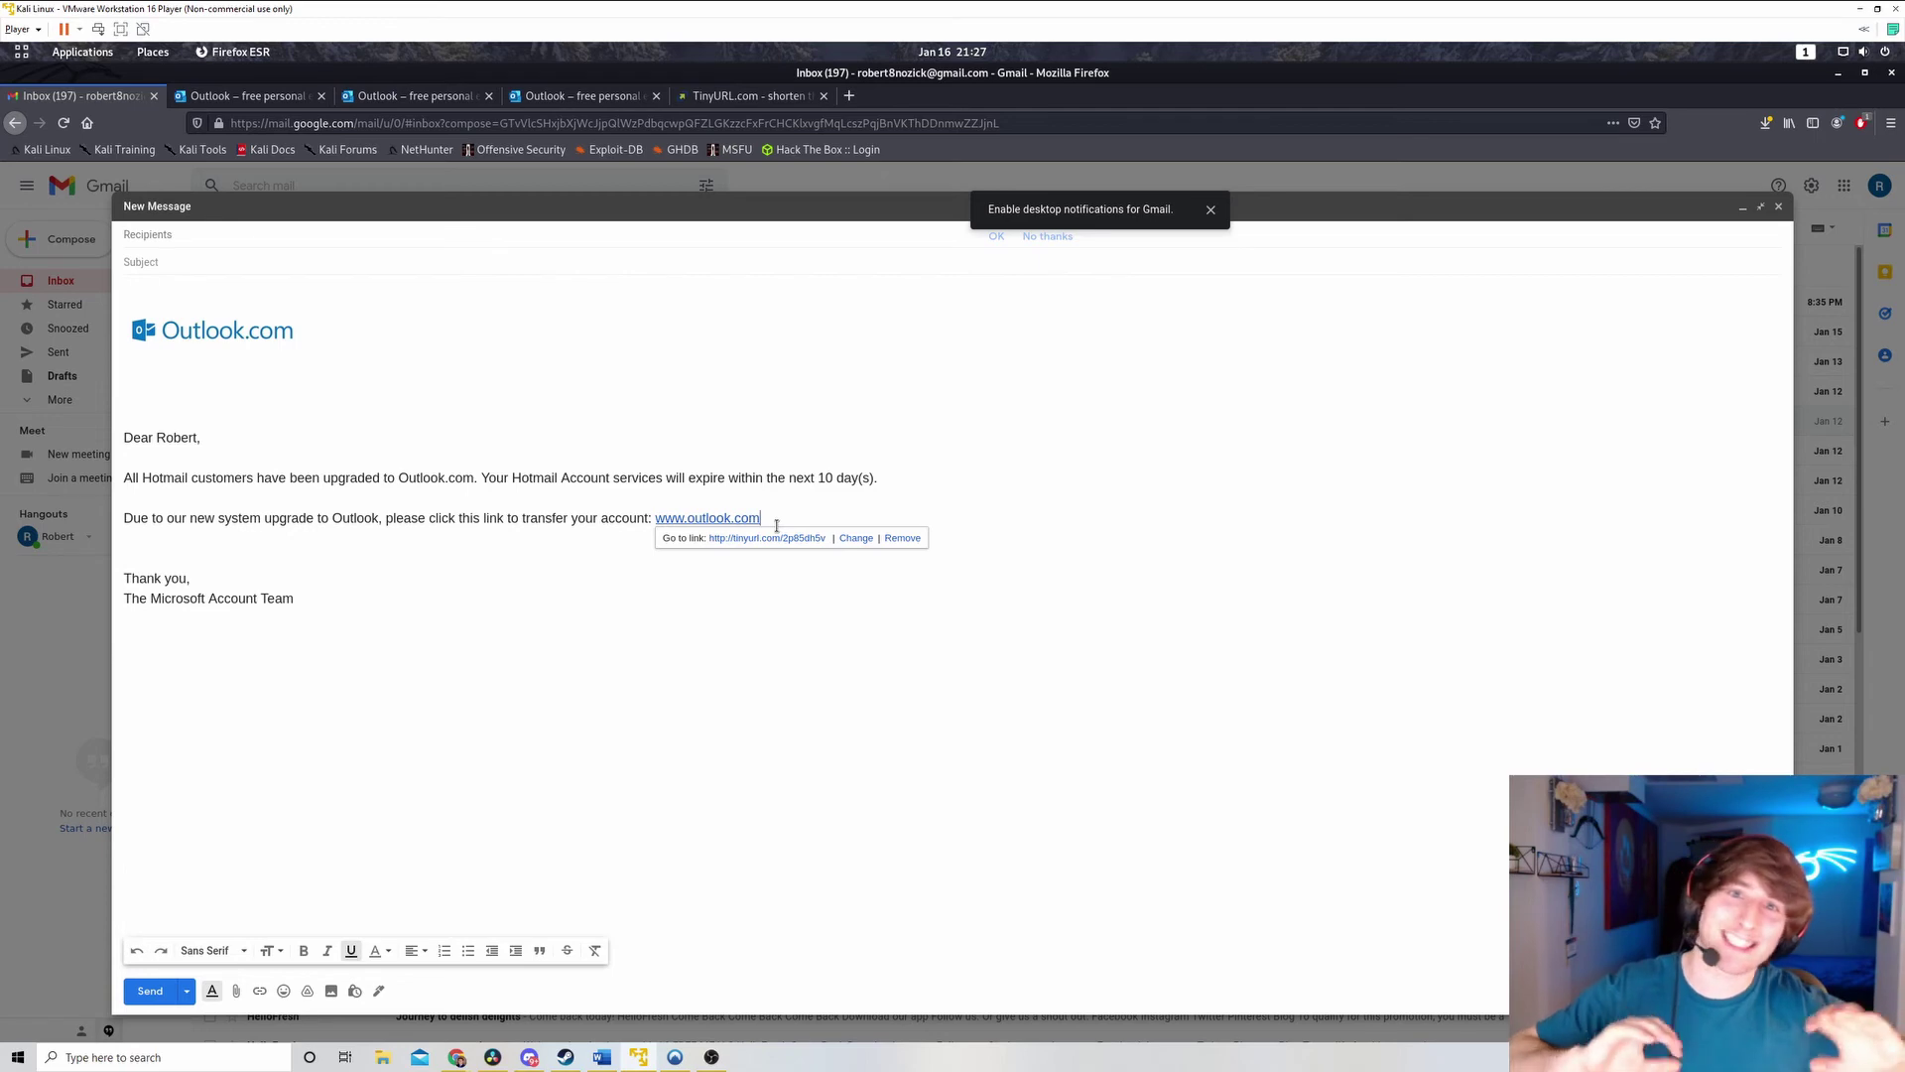
click(770, 539)
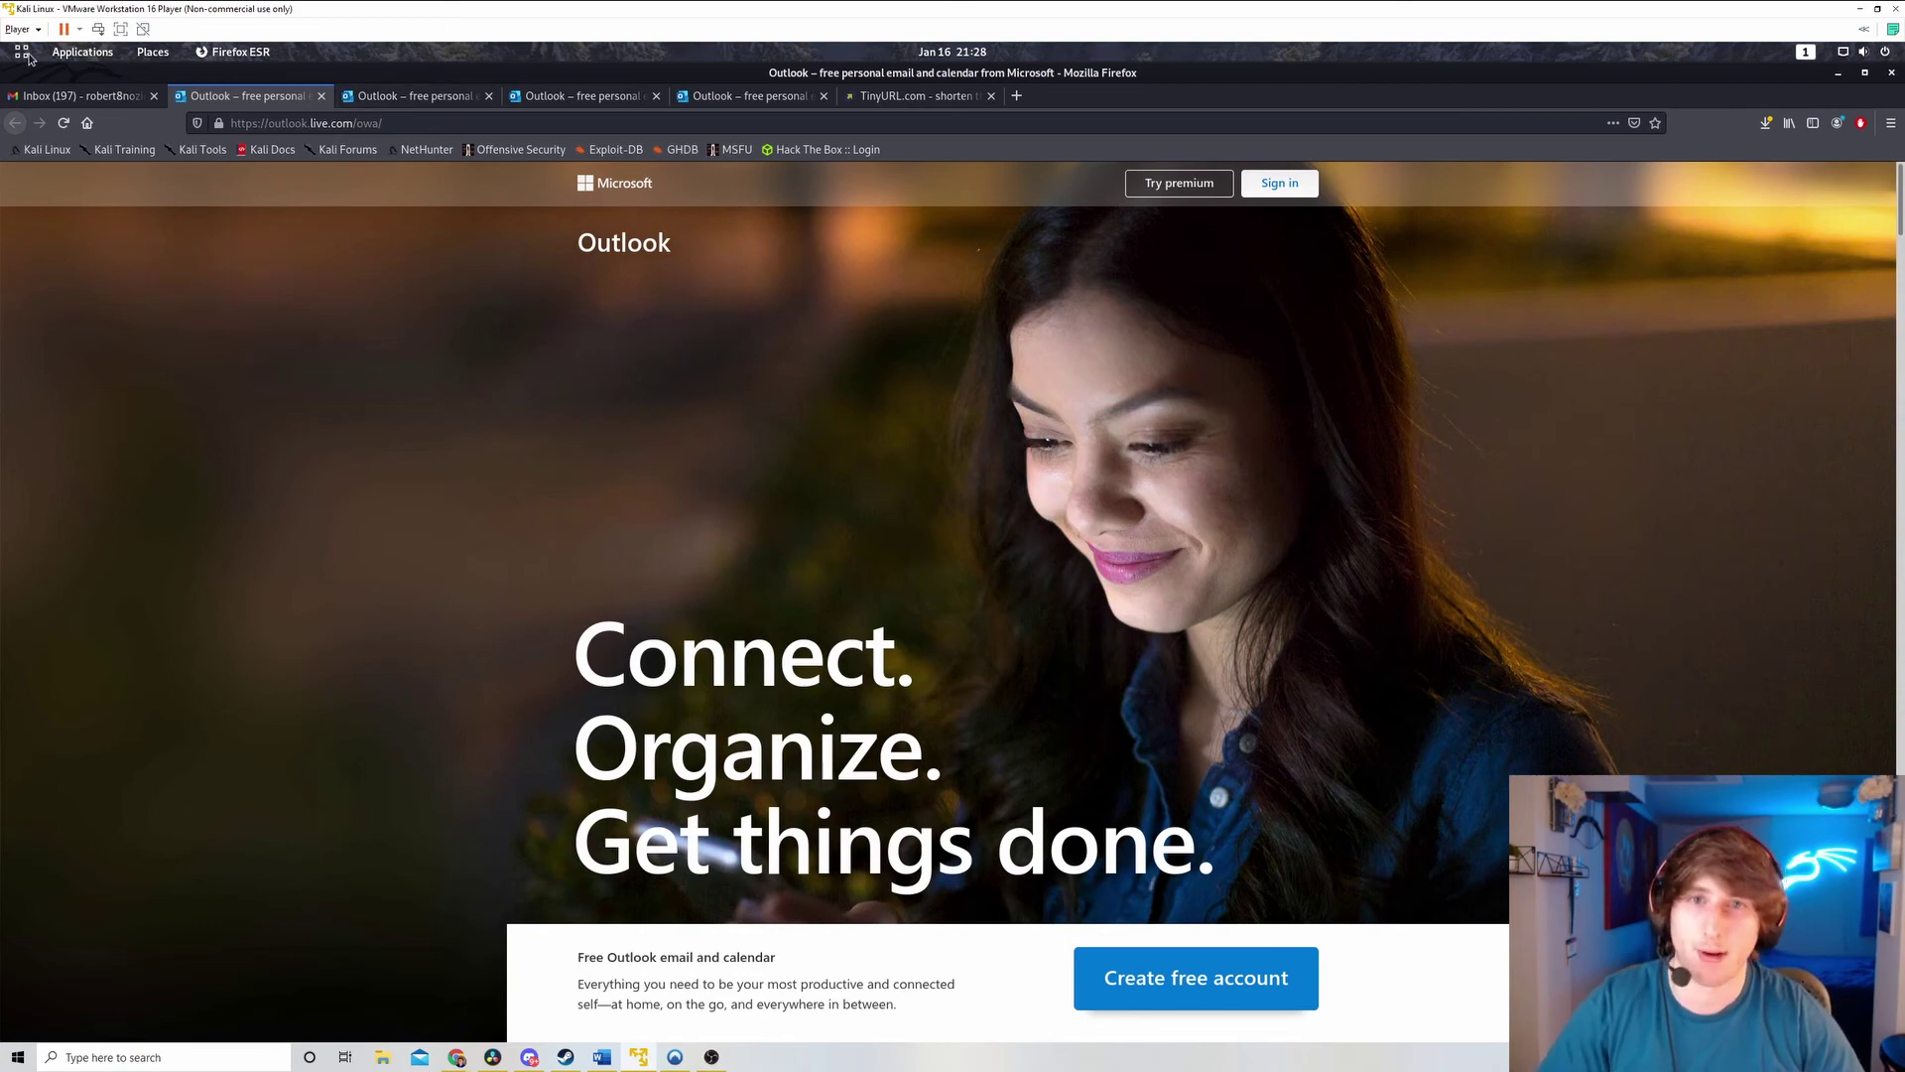
Step: Bring up the Grabify tracking page and view the logged visit's details
click(28, 56)
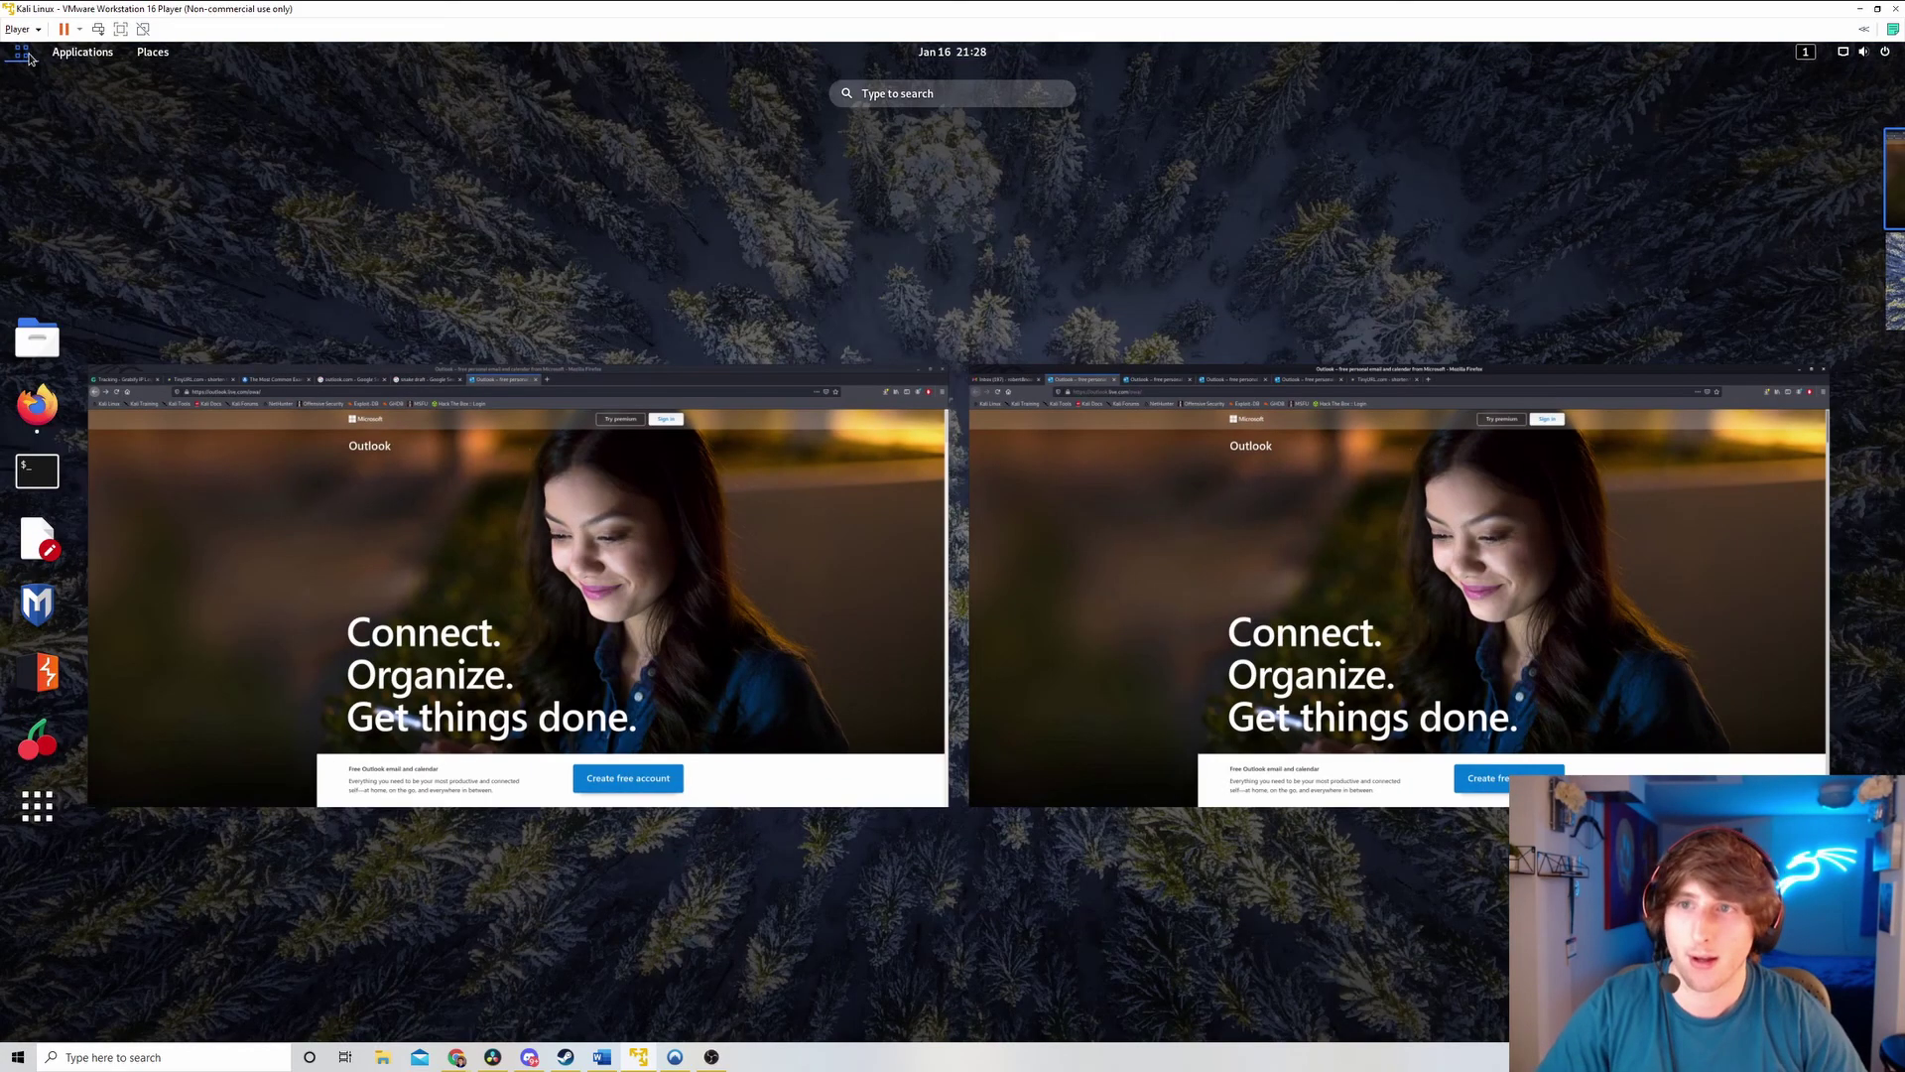
click(1149, 615)
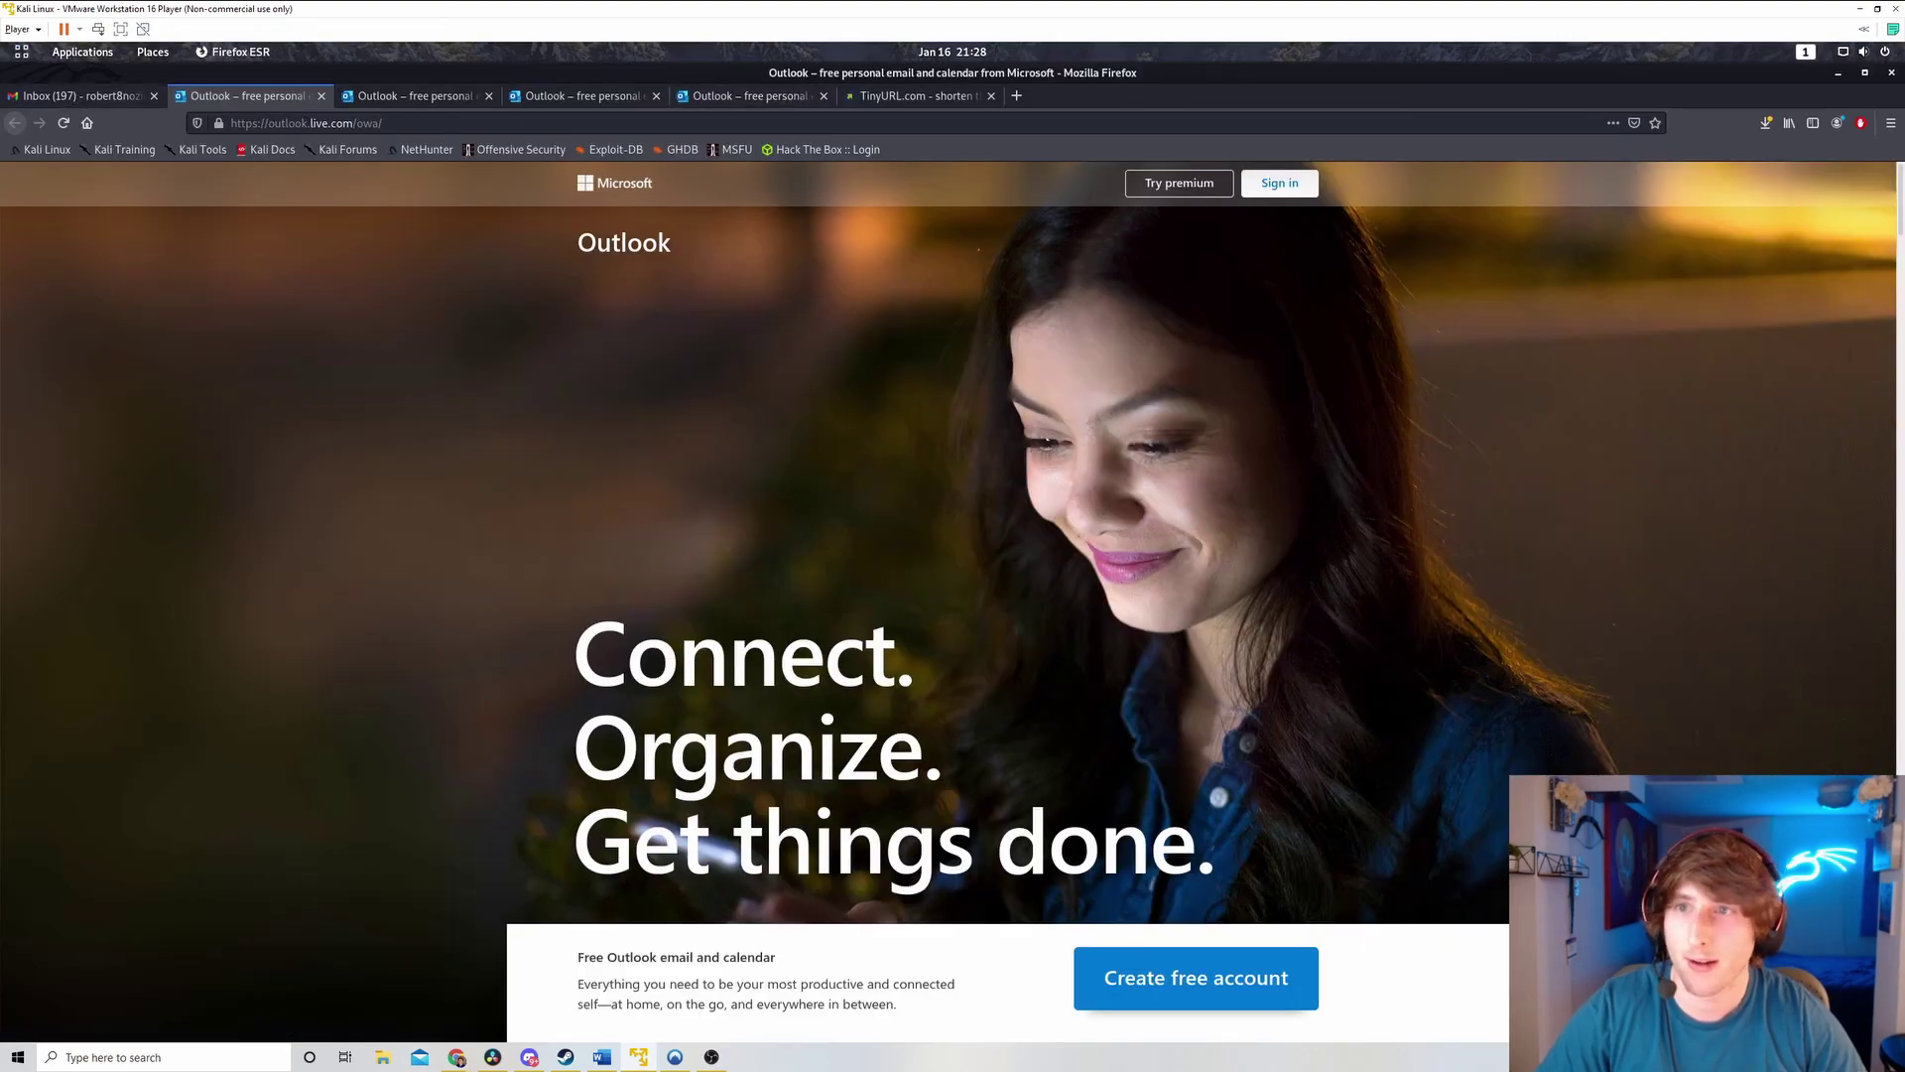
click(22, 52)
click(360, 416)
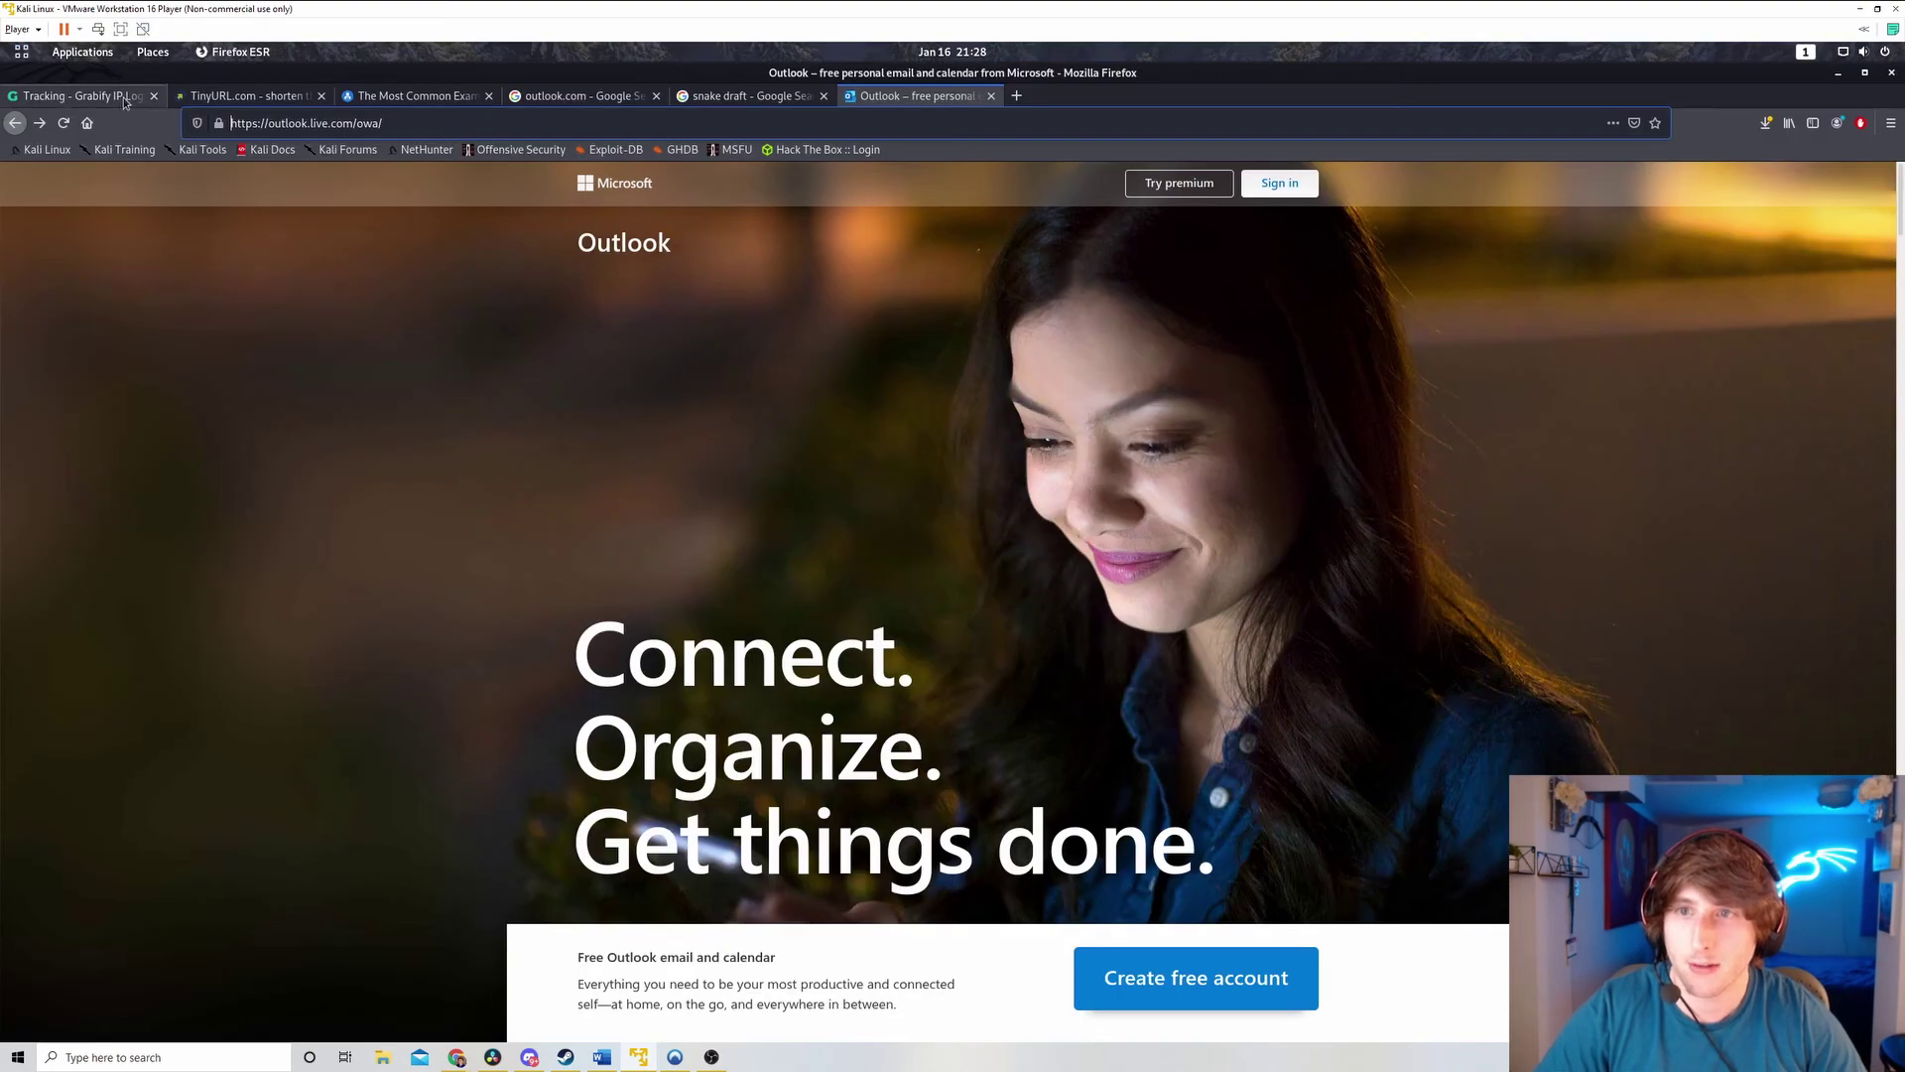
click(69, 96)
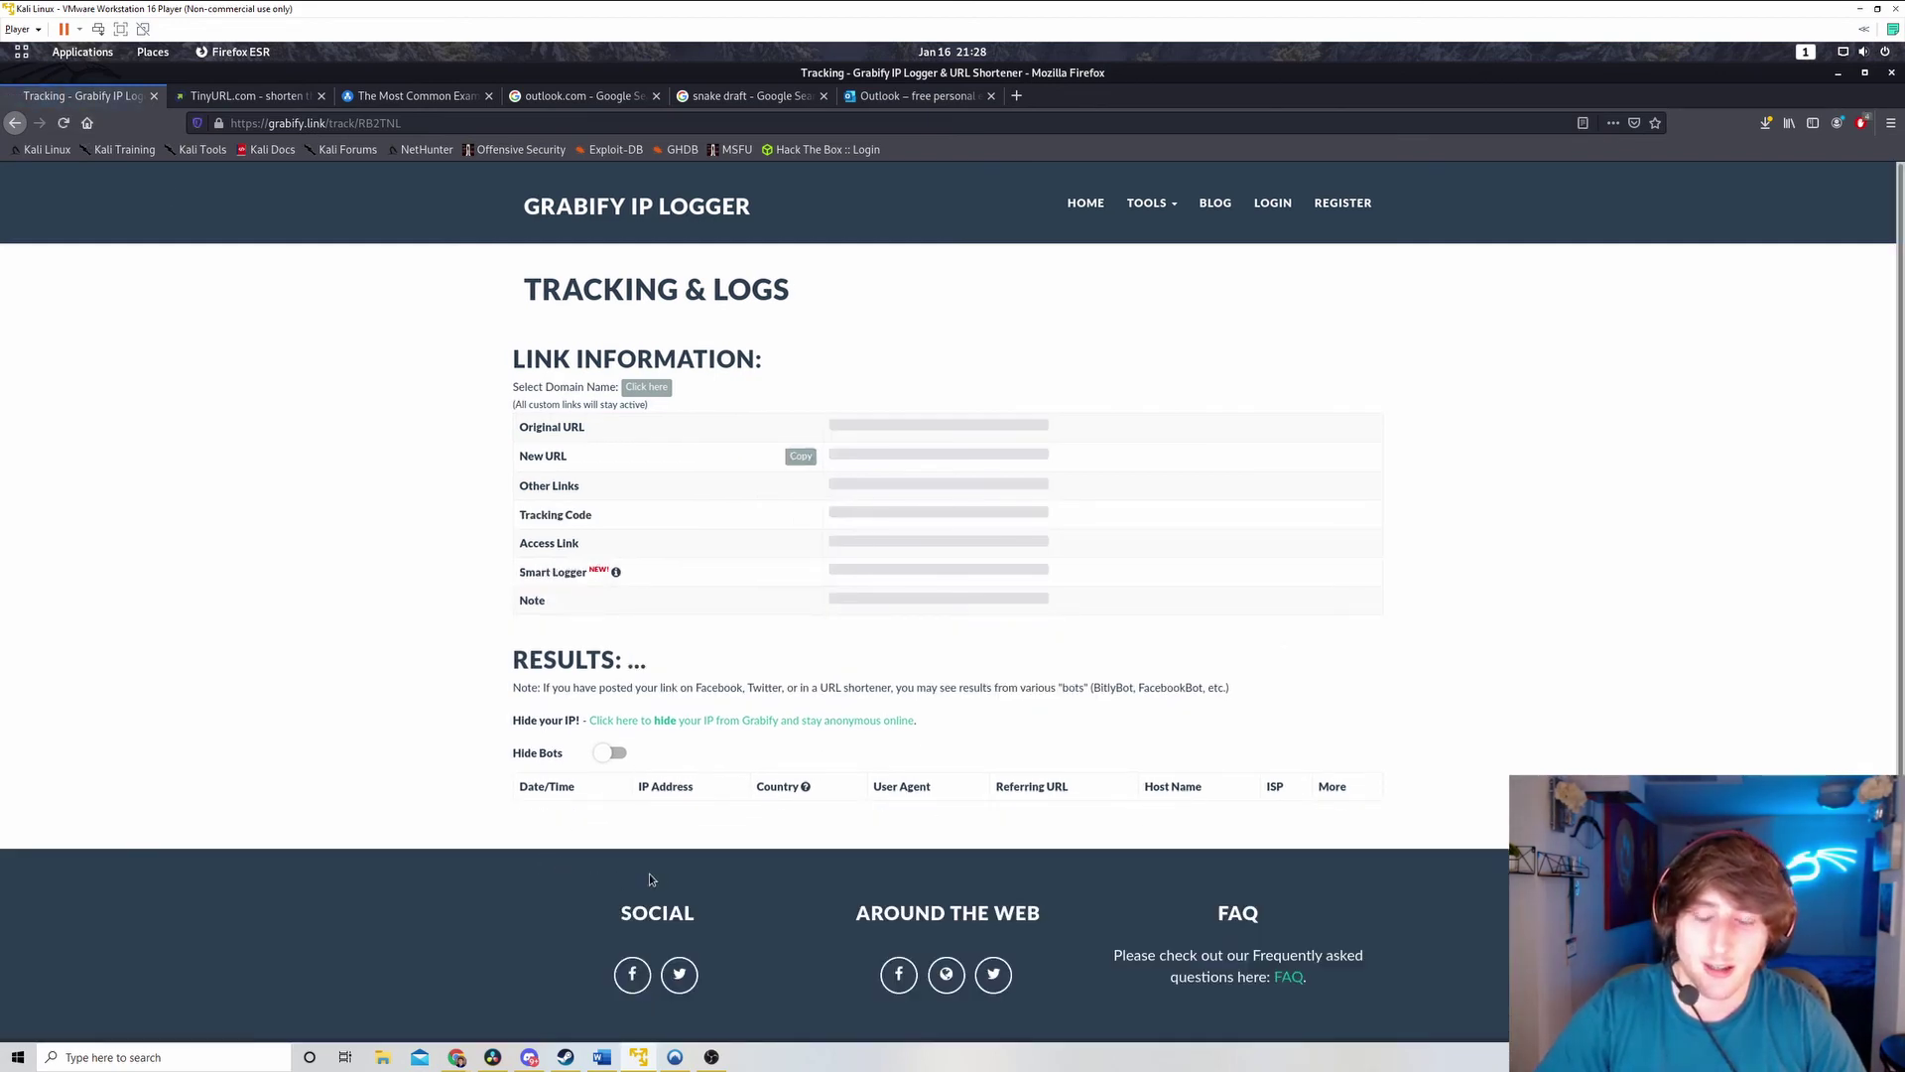
click(657, 794)
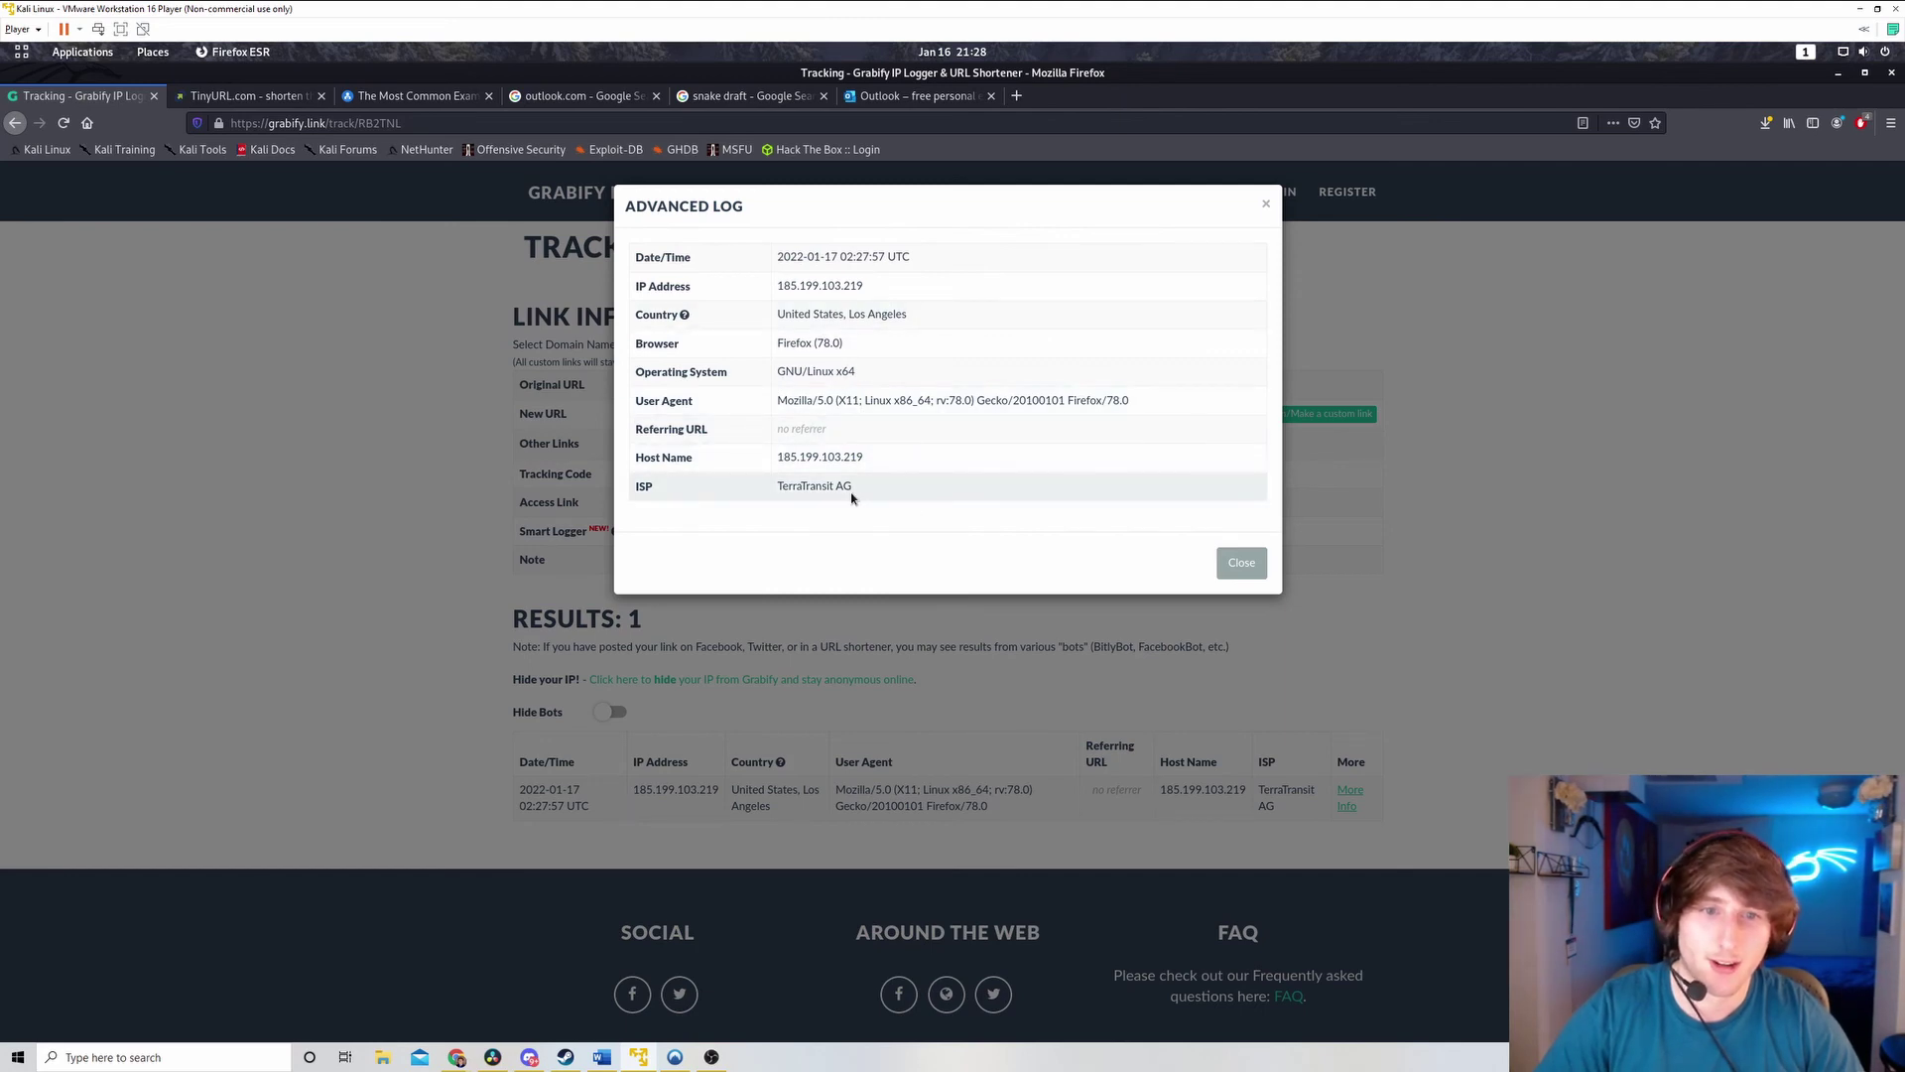
click(1623, 508)
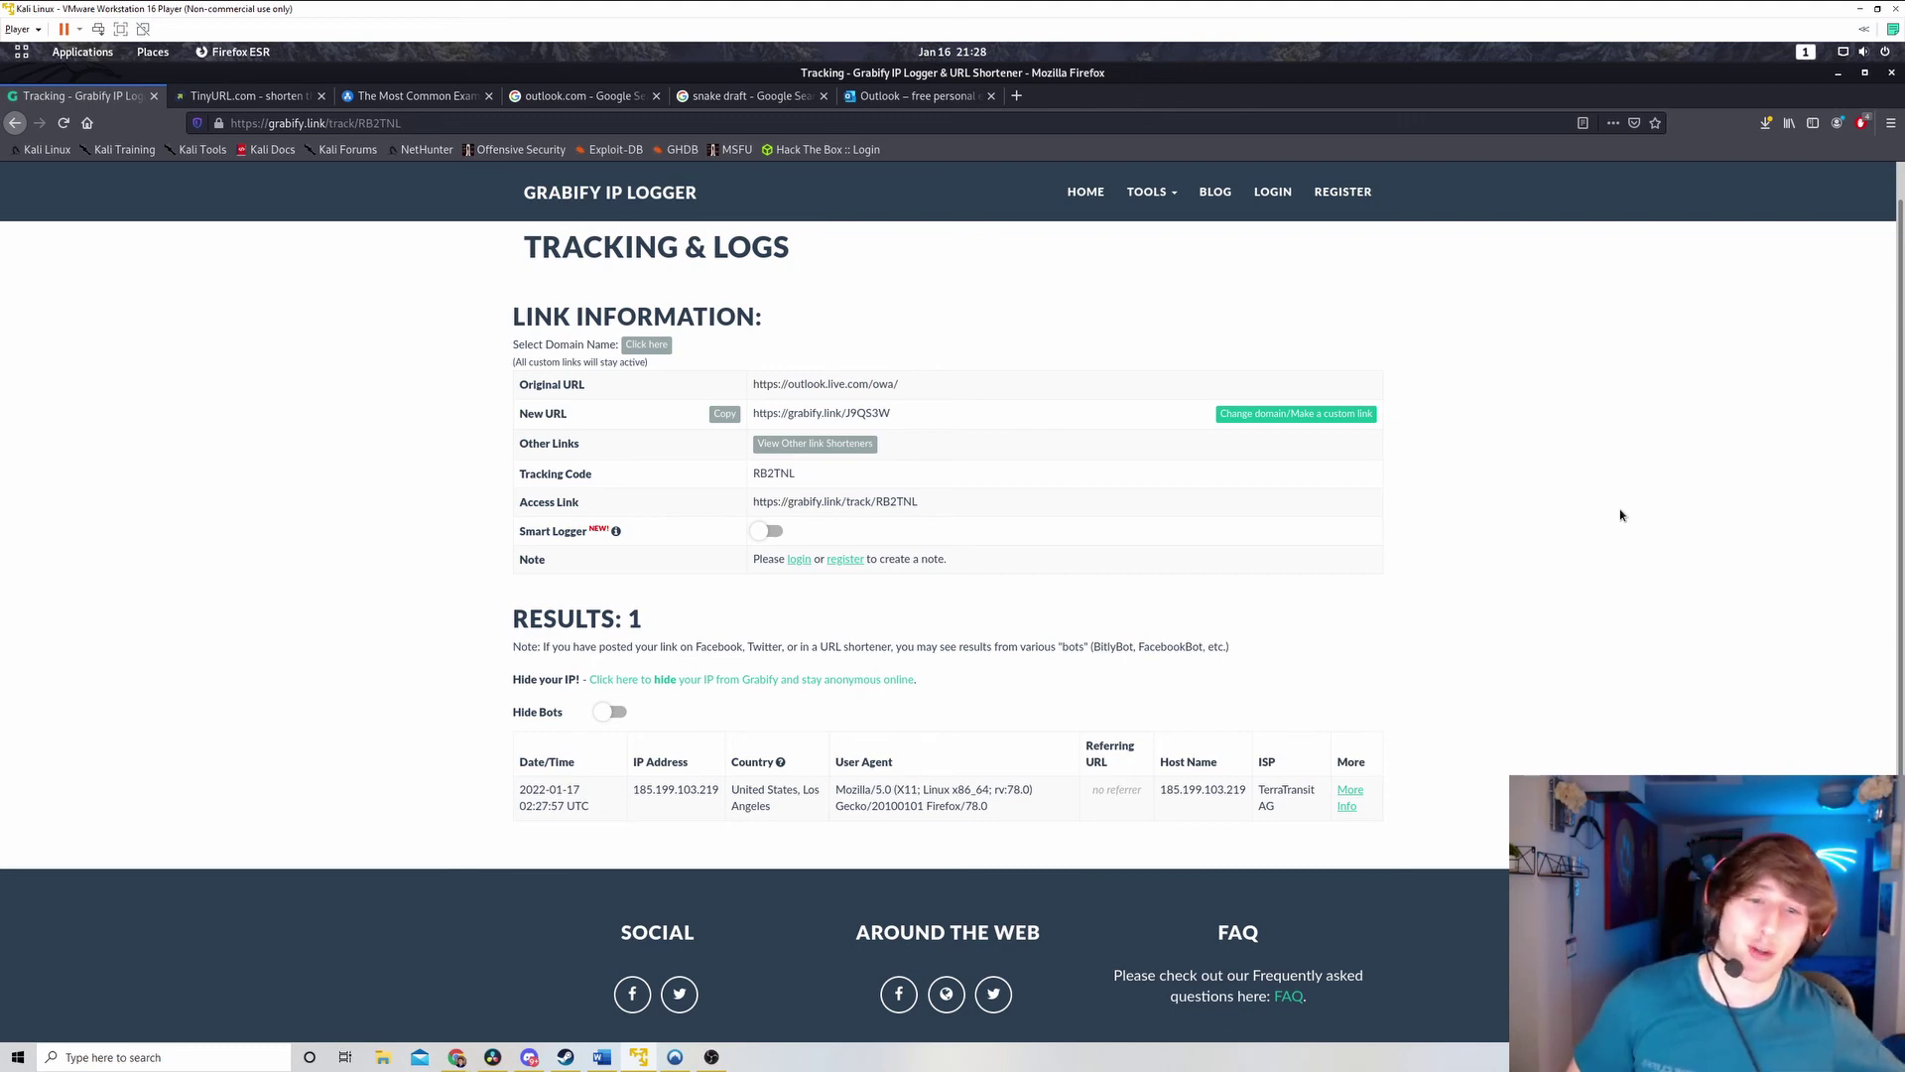
Step: Reopen the visit's log to check its User Agent and GNU/Linux x64 operating system
click(1350, 794)
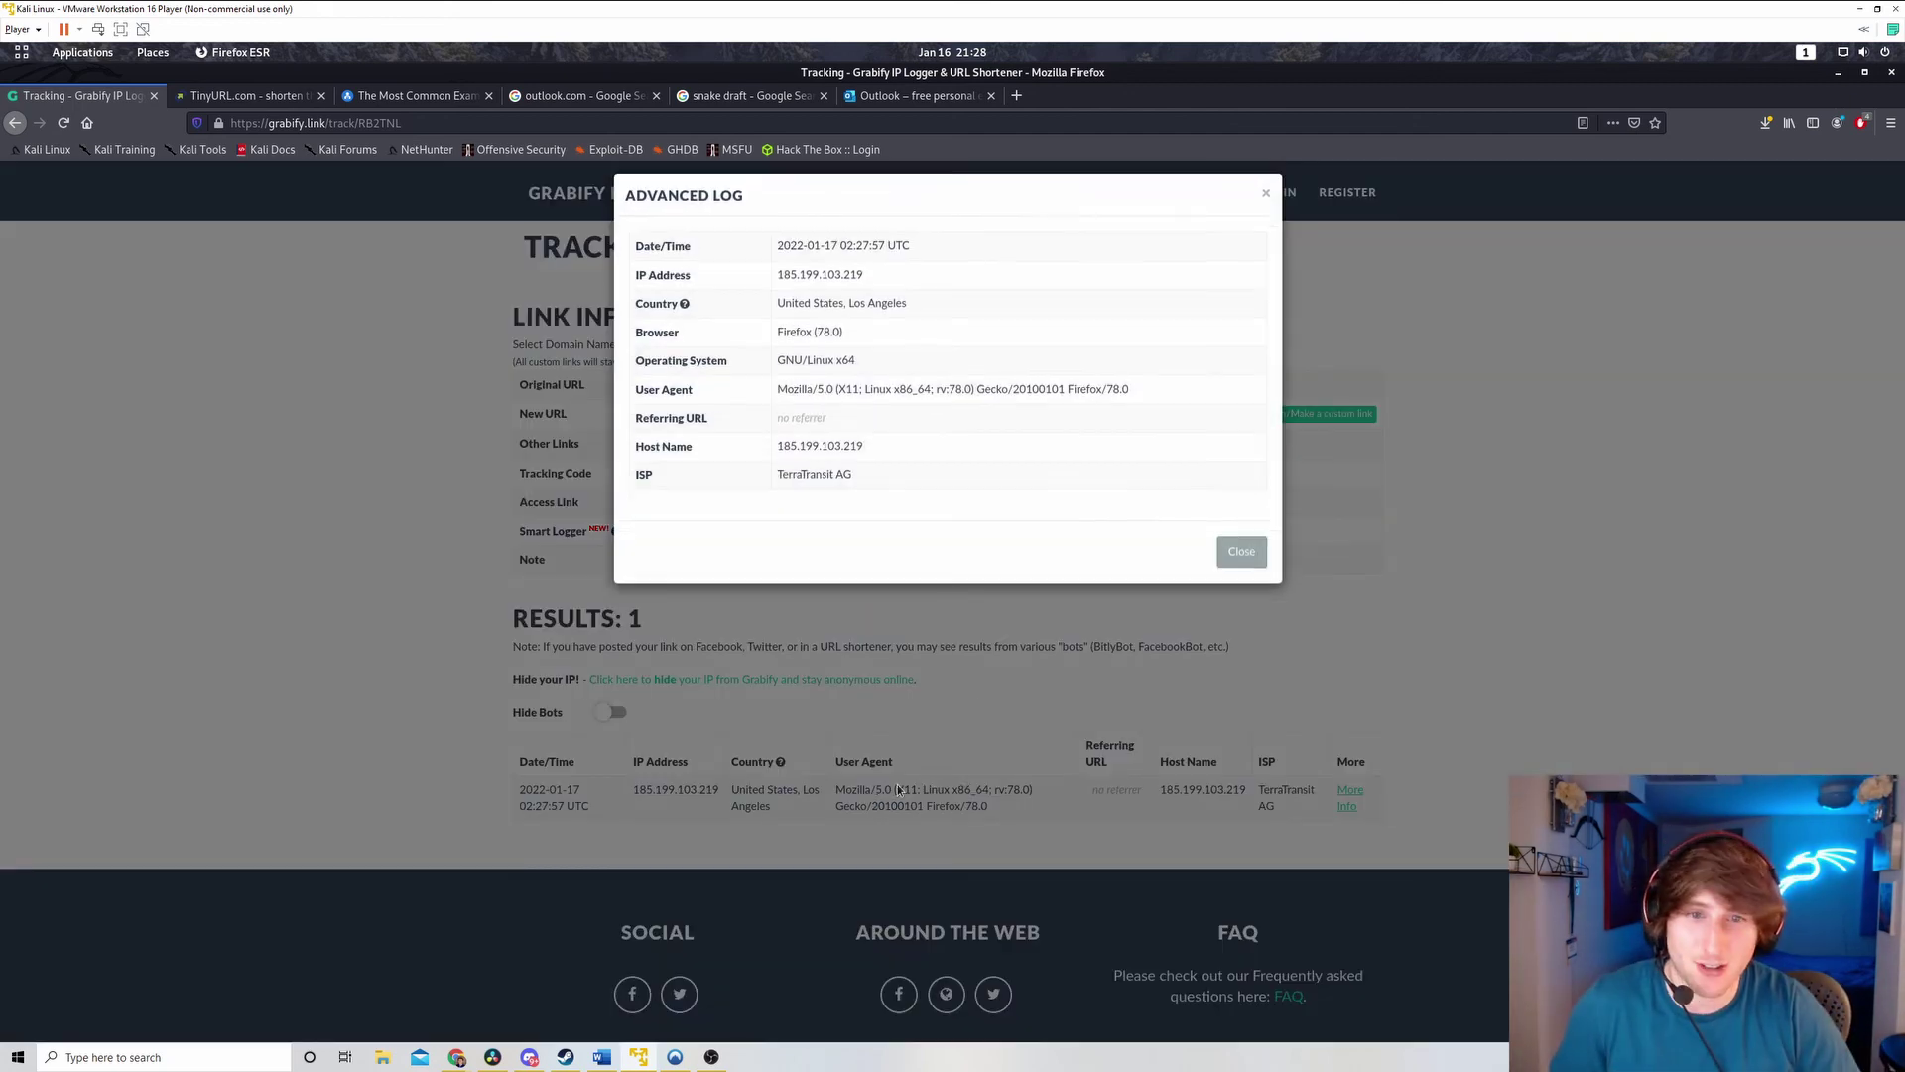
triple_click(809, 406)
click(823, 383)
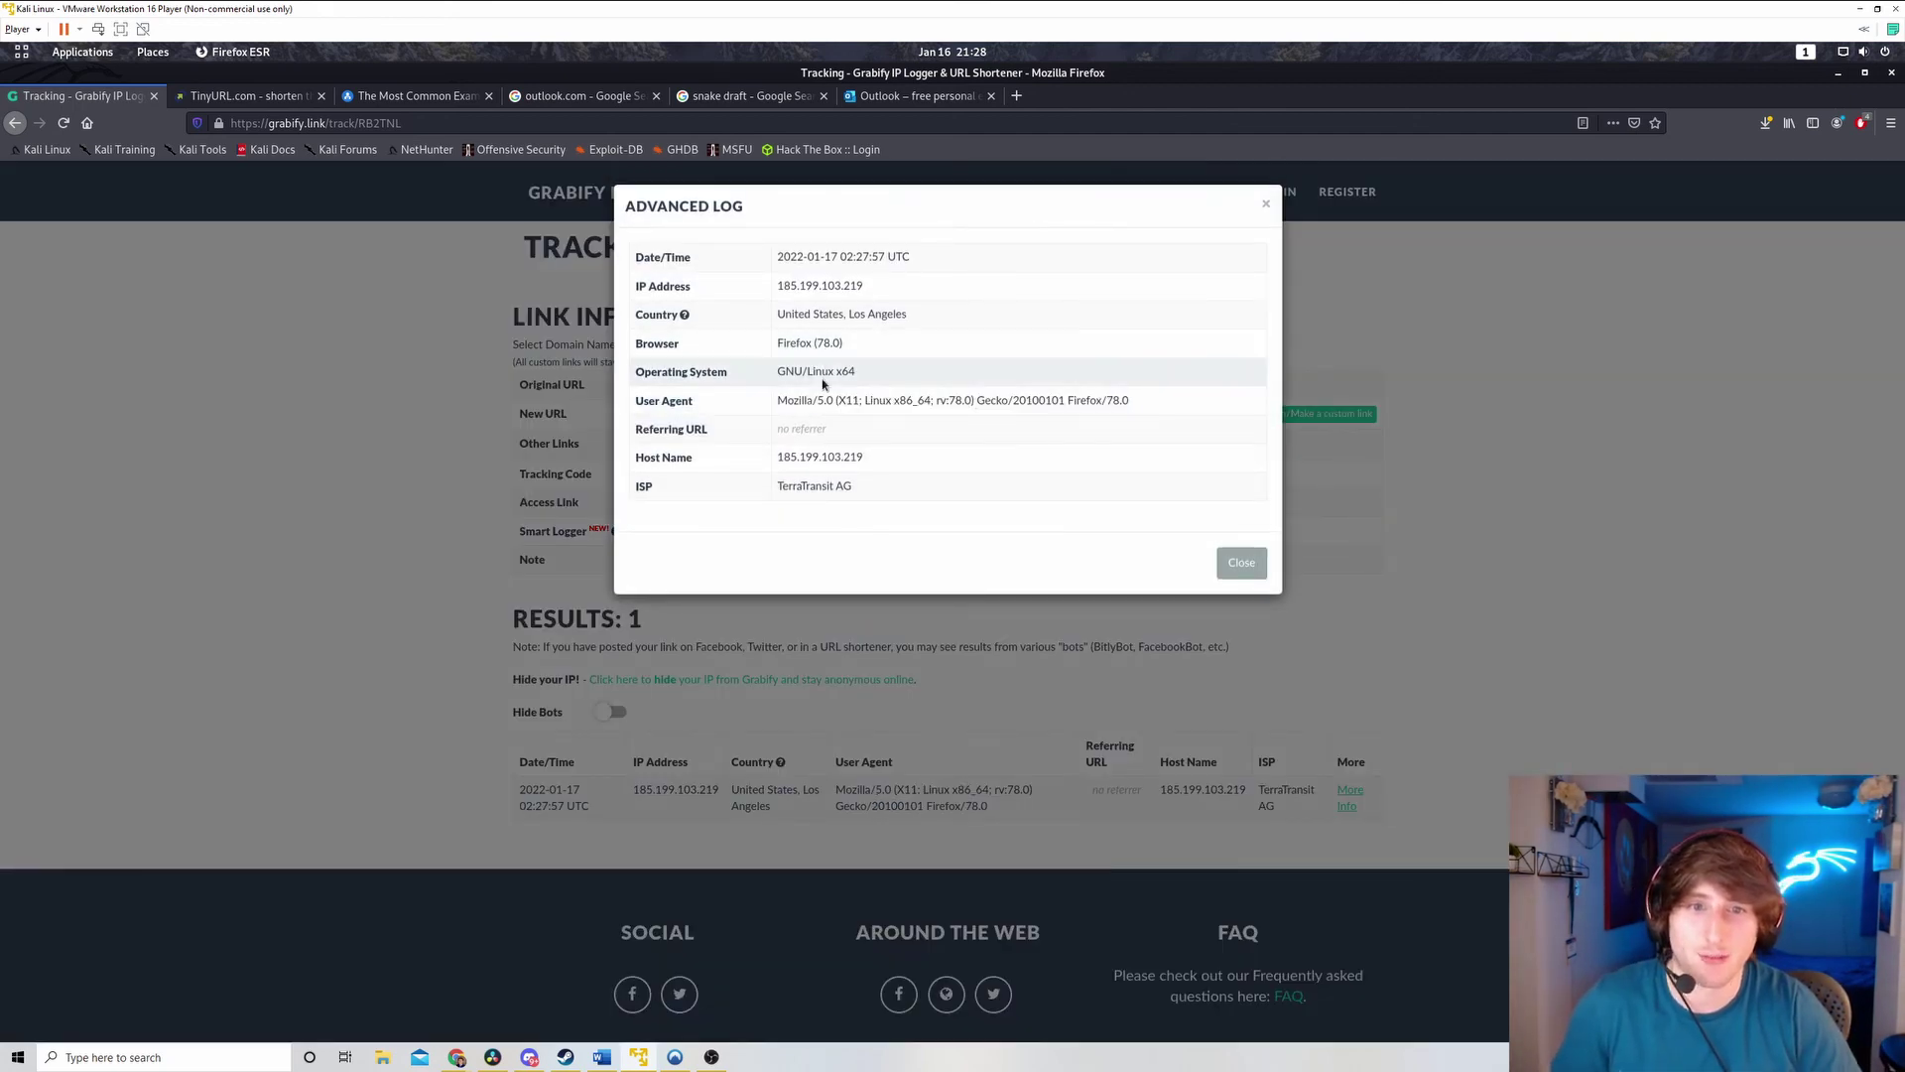
triple_click(823, 371)
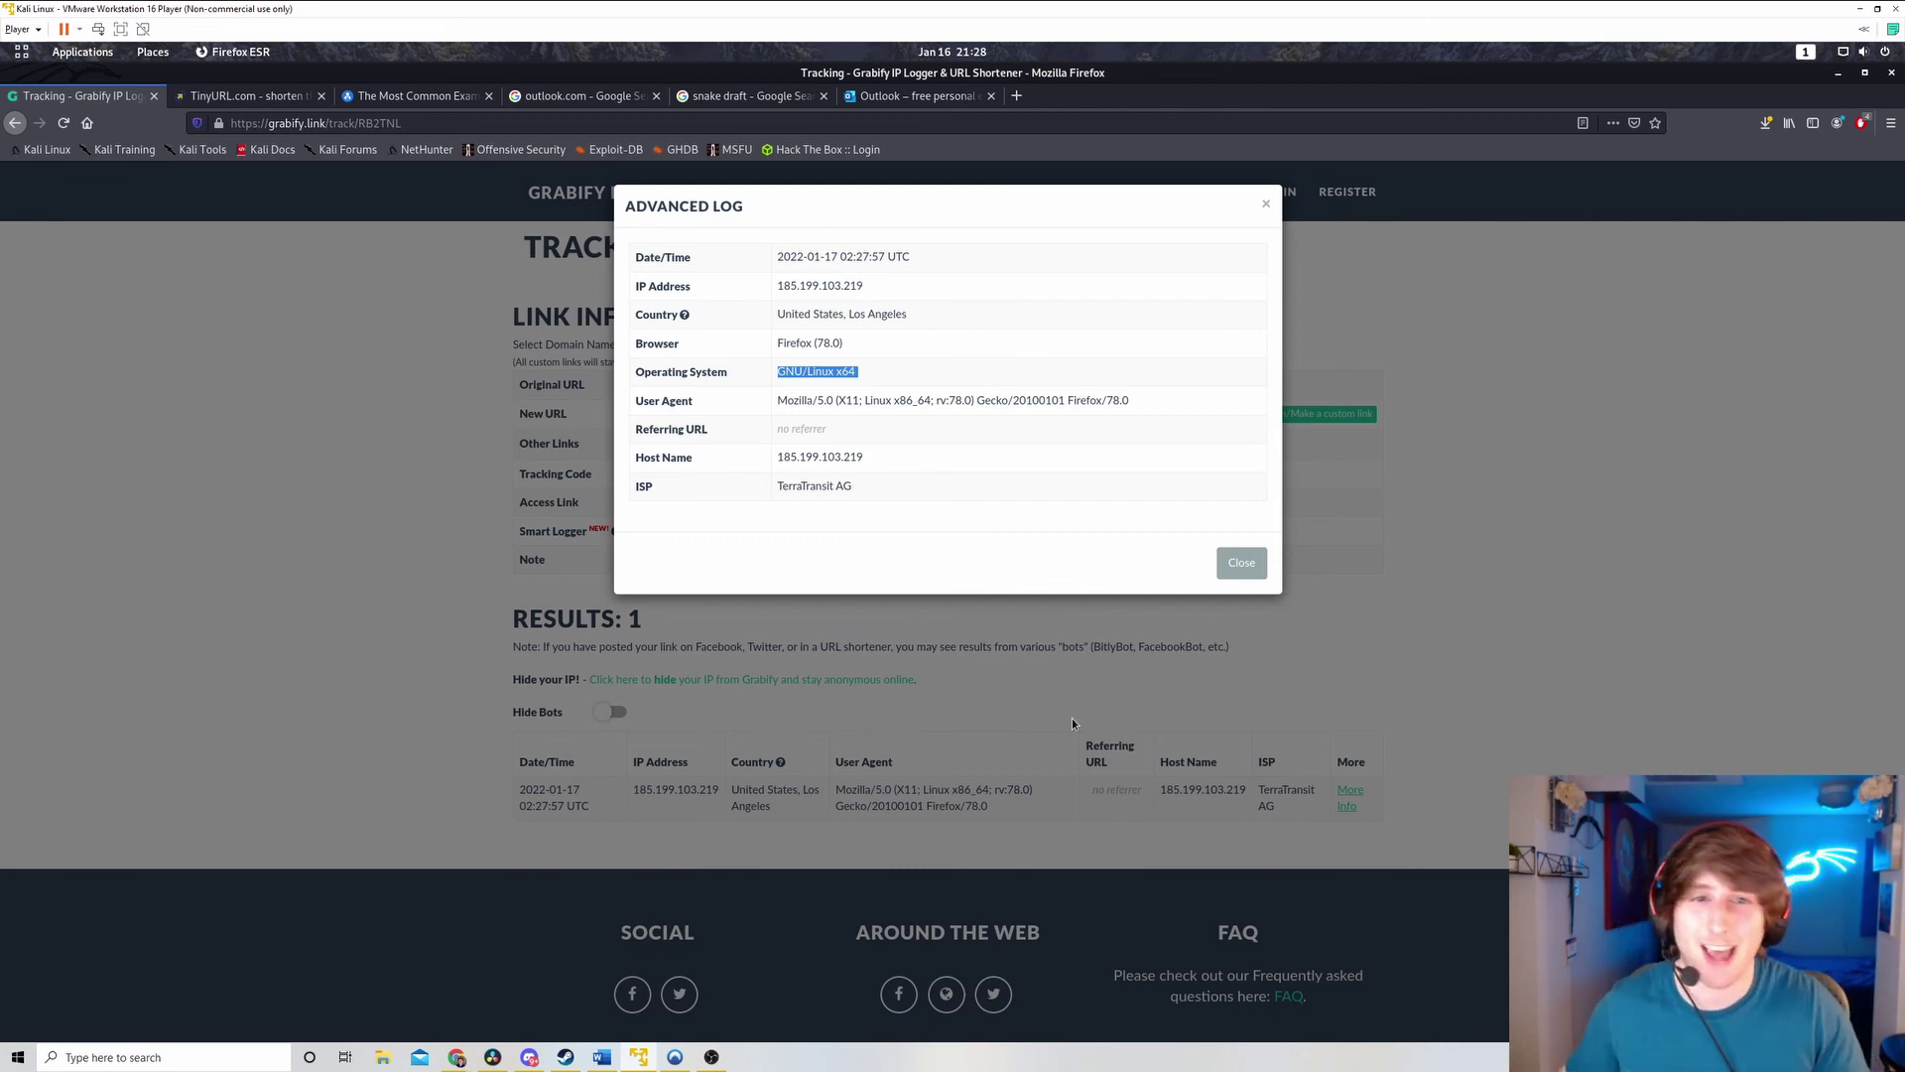
click(1243, 562)
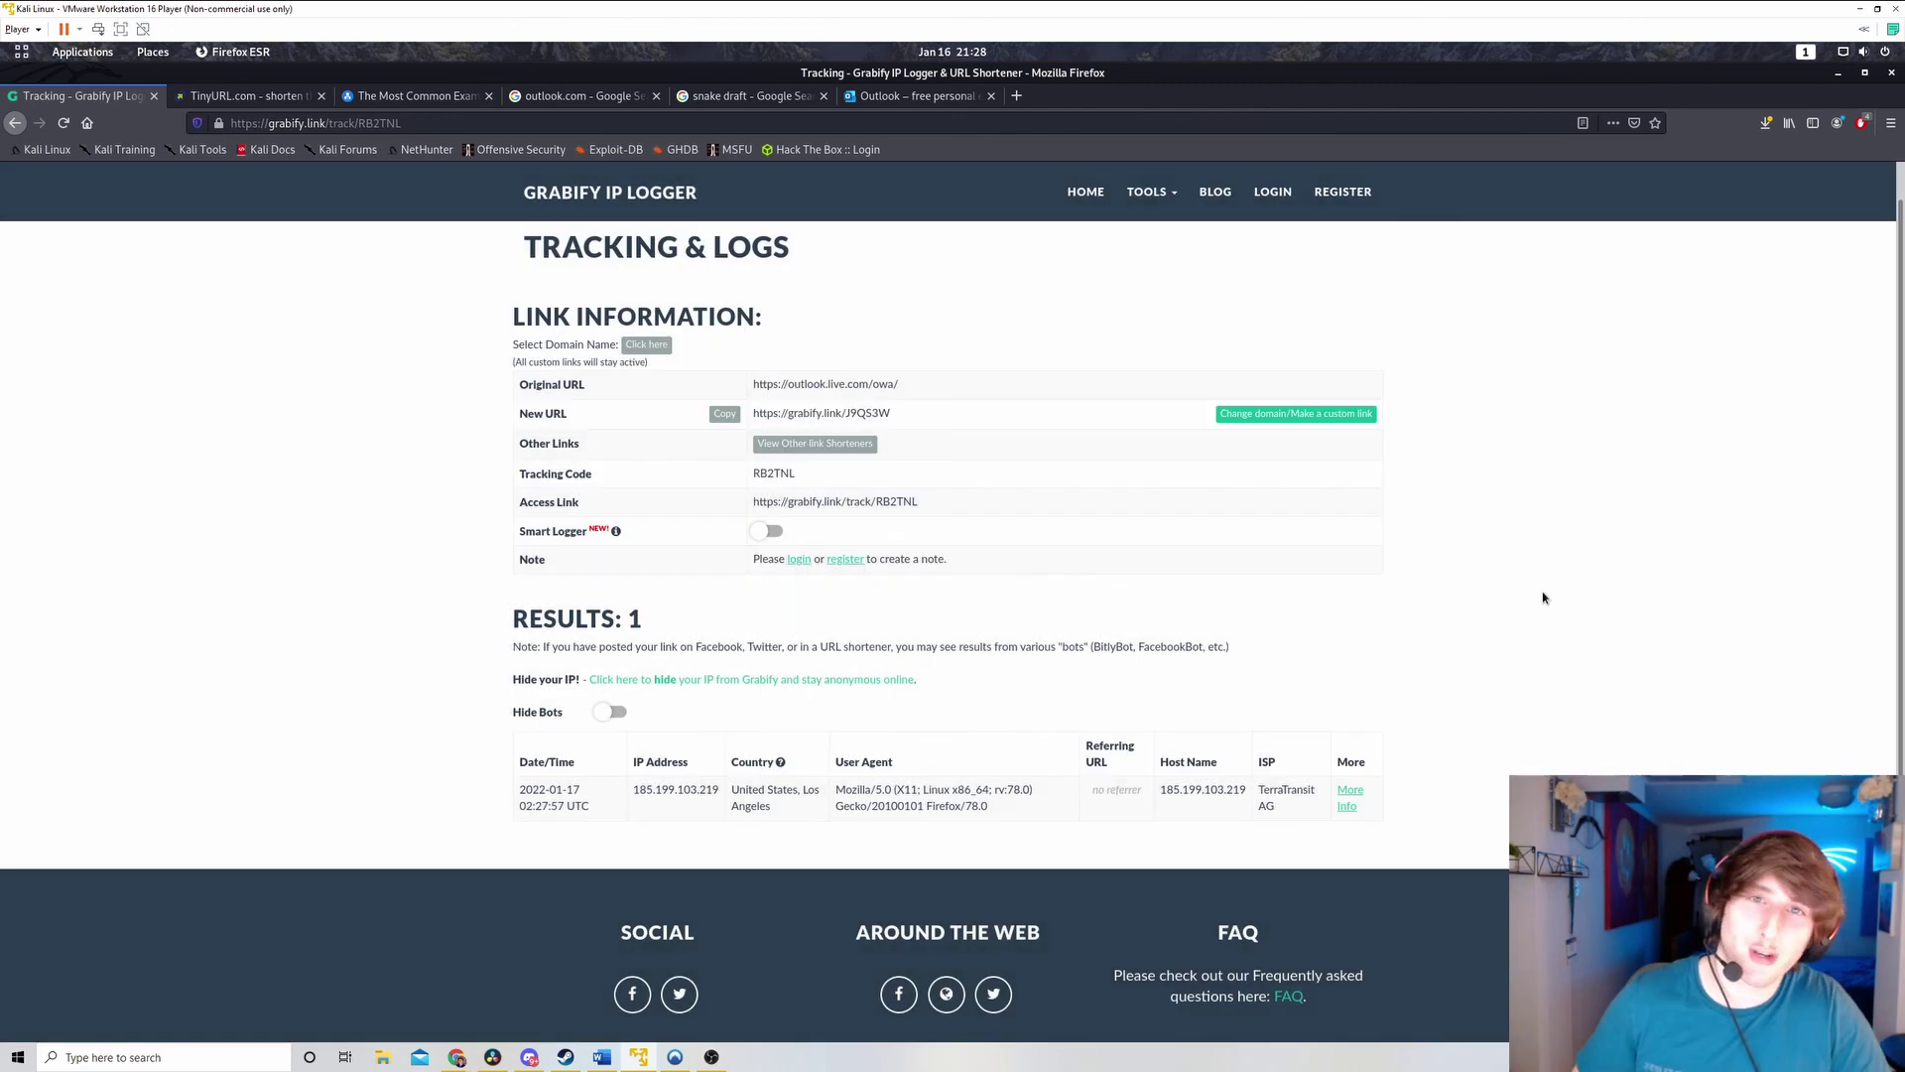